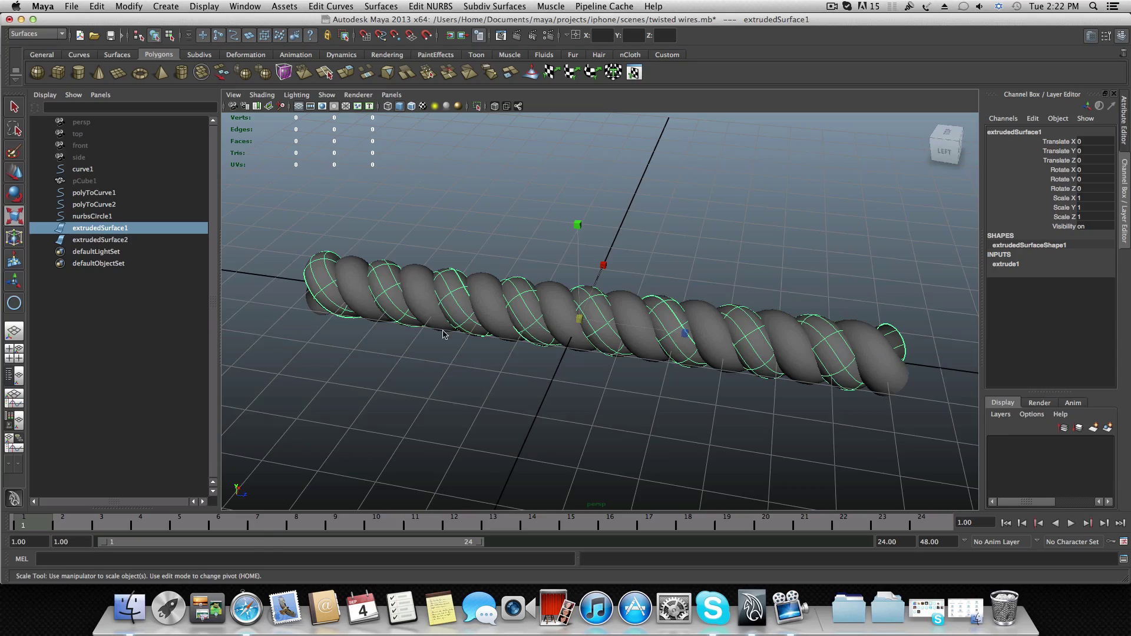
Examine the twisted wire model's two interlaced extruded surfaces from several angles, selecting each strand
{"action": "mouse_move", "coordinate": [443, 334]}
{"action": "left_mouse_down", "text": "alt"}
{"action": "mouse_move", "coordinate": [409, 326]}
{"action": "mouse_move", "coordinate": [537, 338]}
{"action": "mouse_move", "coordinate": [461, 324]}
{"action": "left_mouse_up", "text": "alt"}
{"action": "left_click", "coordinate": [522, 354]}
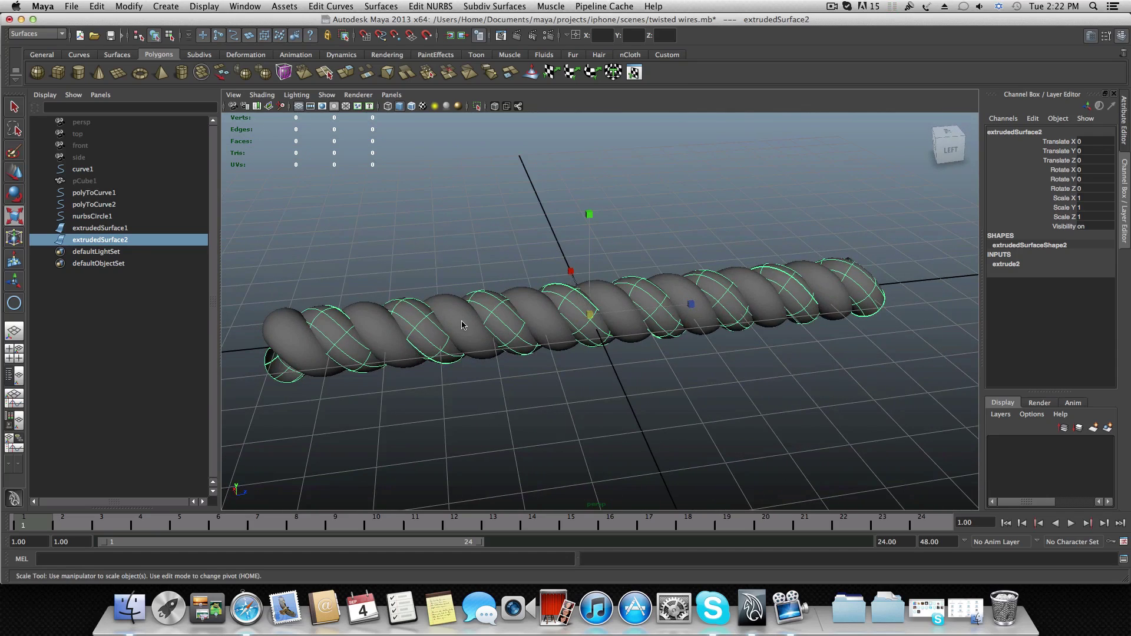
{"action": "left_click", "coordinate": [462, 324], "text": "shift"}
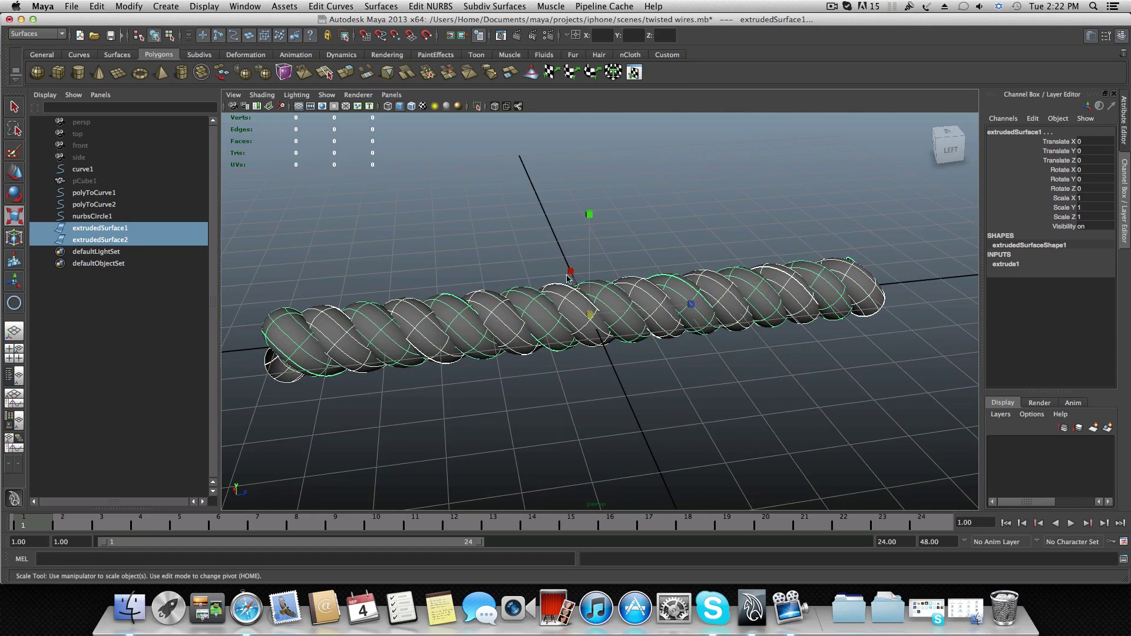
{"action": "left_click_drag", "start_coordinate": [567, 278], "coordinate": [587, 334], "text": "alt"}
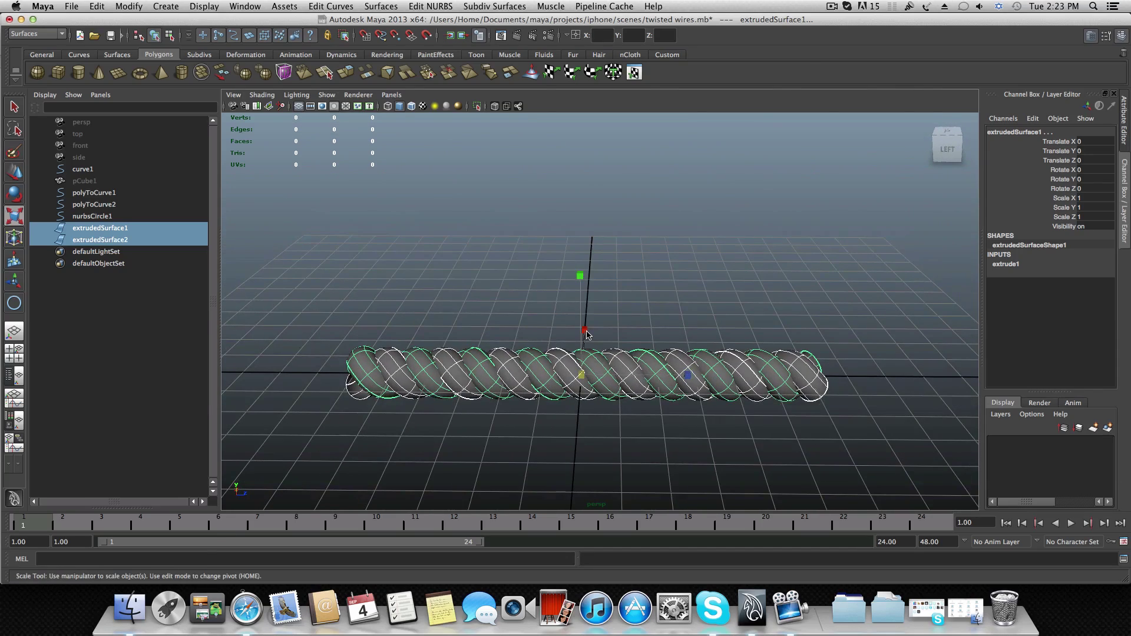
{"action": "left_click", "coordinate": [631, 326]}
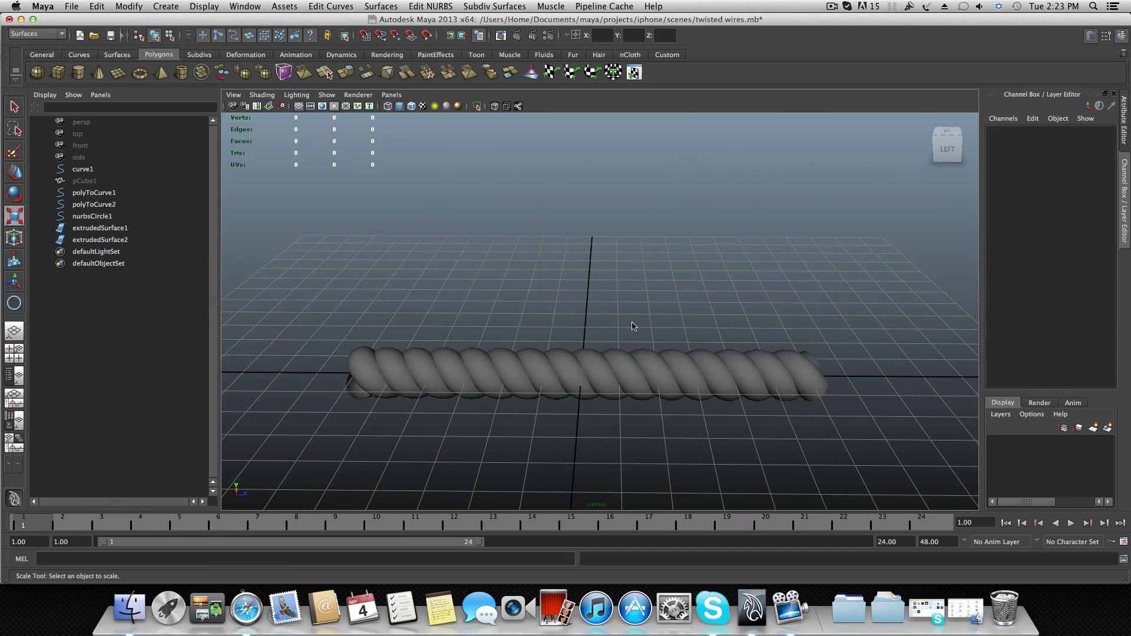
{"action": "left_click_drag", "start_coordinate": [625, 360], "coordinate": [444, 362], "text": "alt"}
{"action": "left_click_drag", "start_coordinate": [595, 356], "coordinate": [551, 360], "text": "alt"}
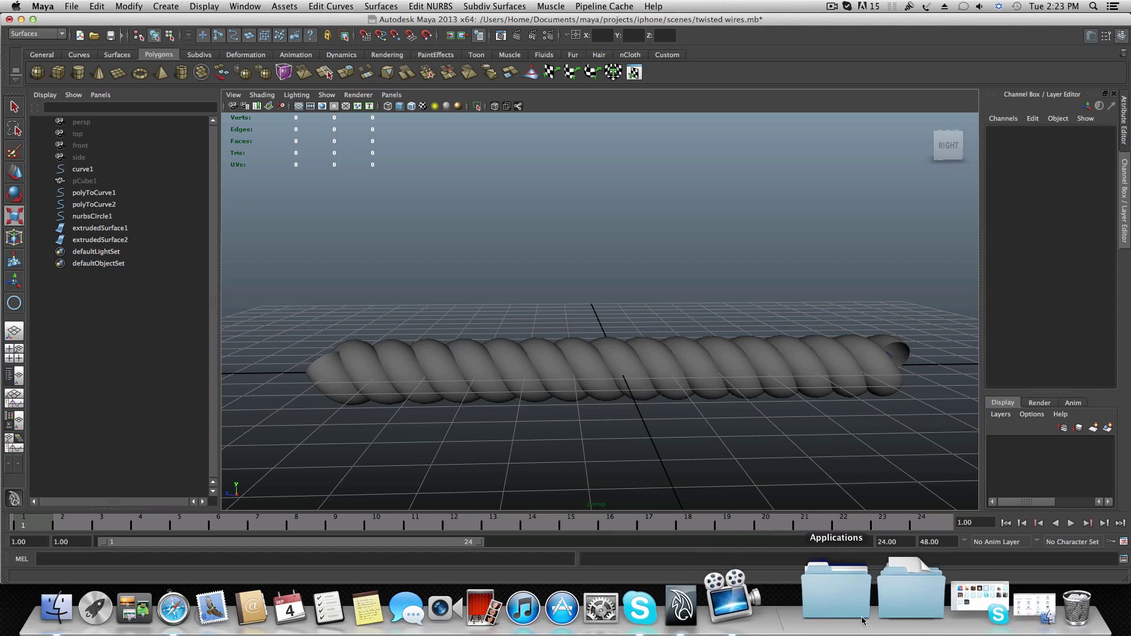
Open the Downloads folder in Finder, view the Tomorrowland cover picture and close it
{"action": "right_click", "coordinate": [886, 597]}
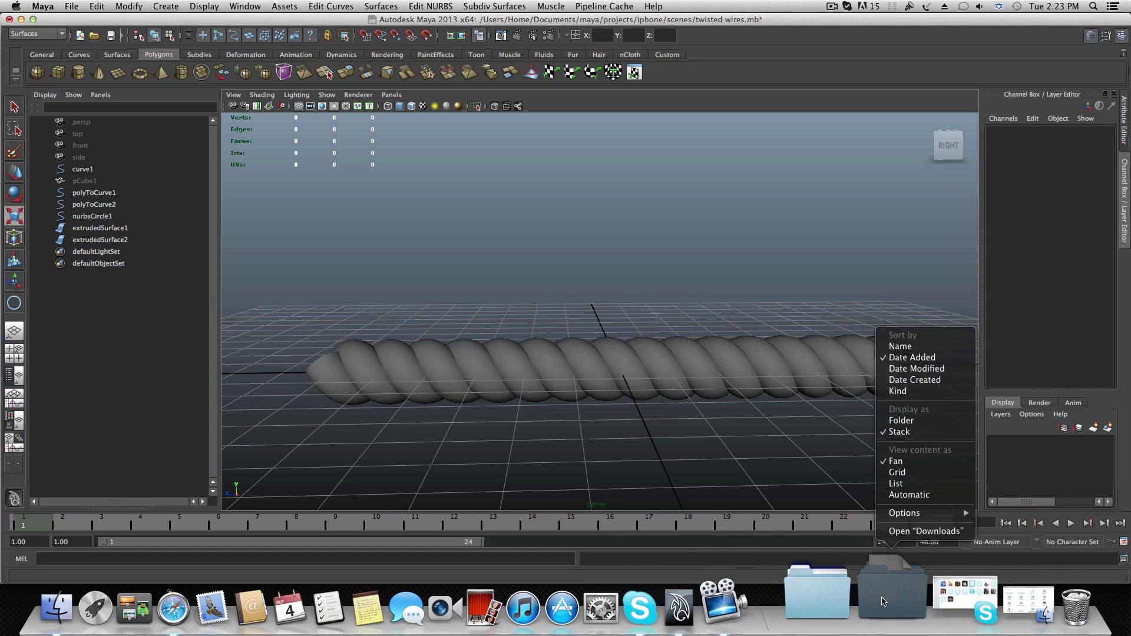
{"action": "left_click", "coordinate": [901, 531]}
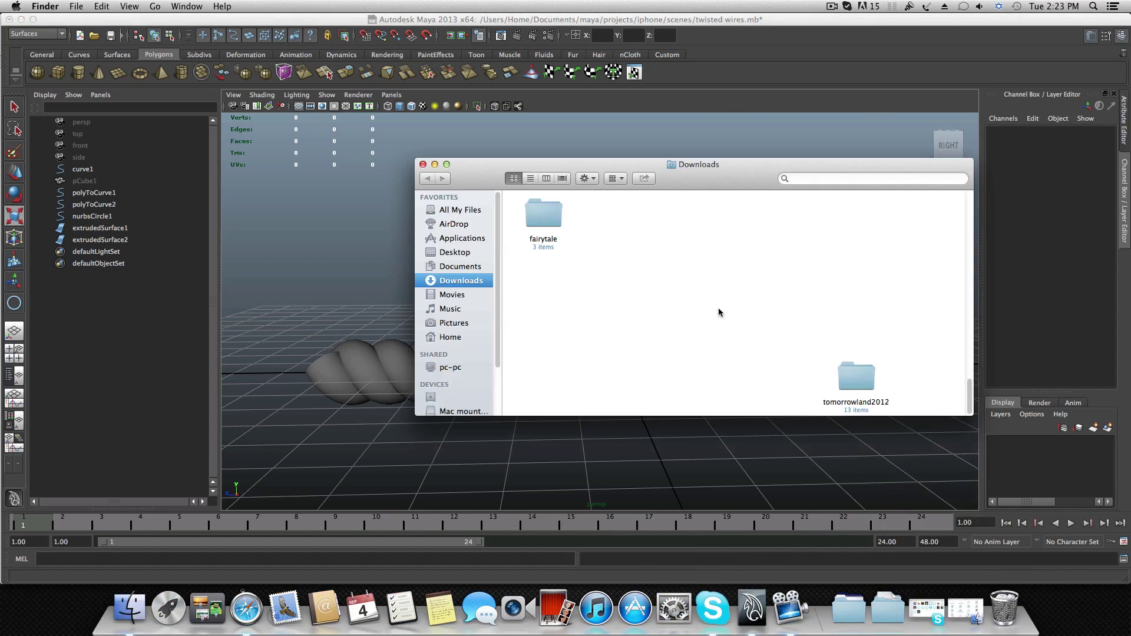
{"action": "scroll", "coordinate": [678, 328], "scroll_direction": "down", "scroll_amount": 10}
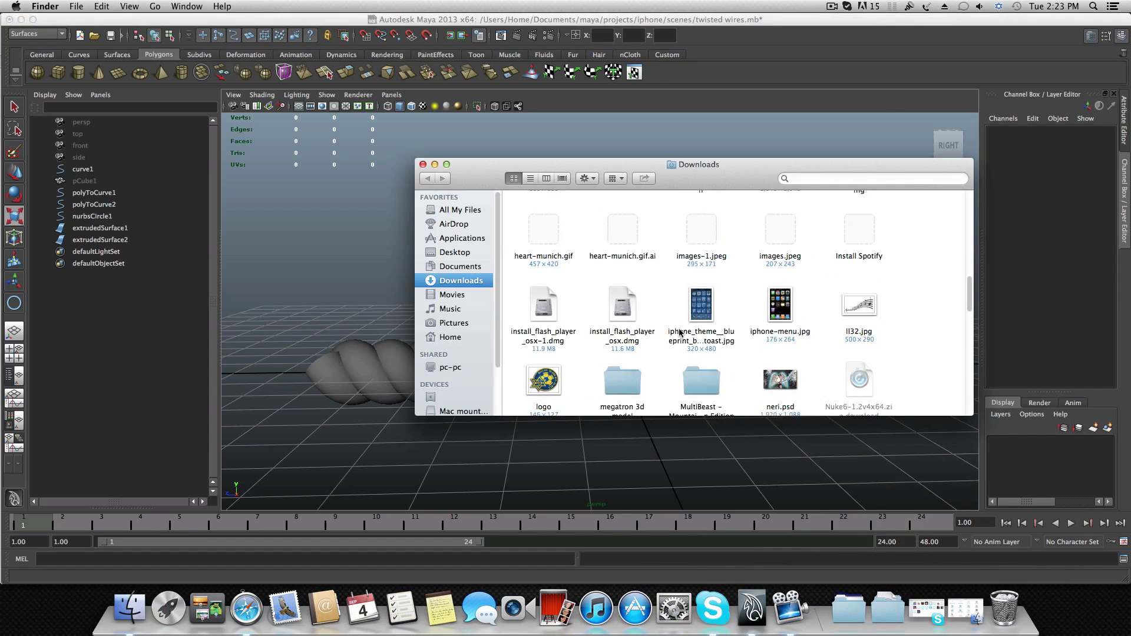
{"action": "scroll", "coordinate": [679, 333], "scroll_direction": "up", "scroll_amount": 8}
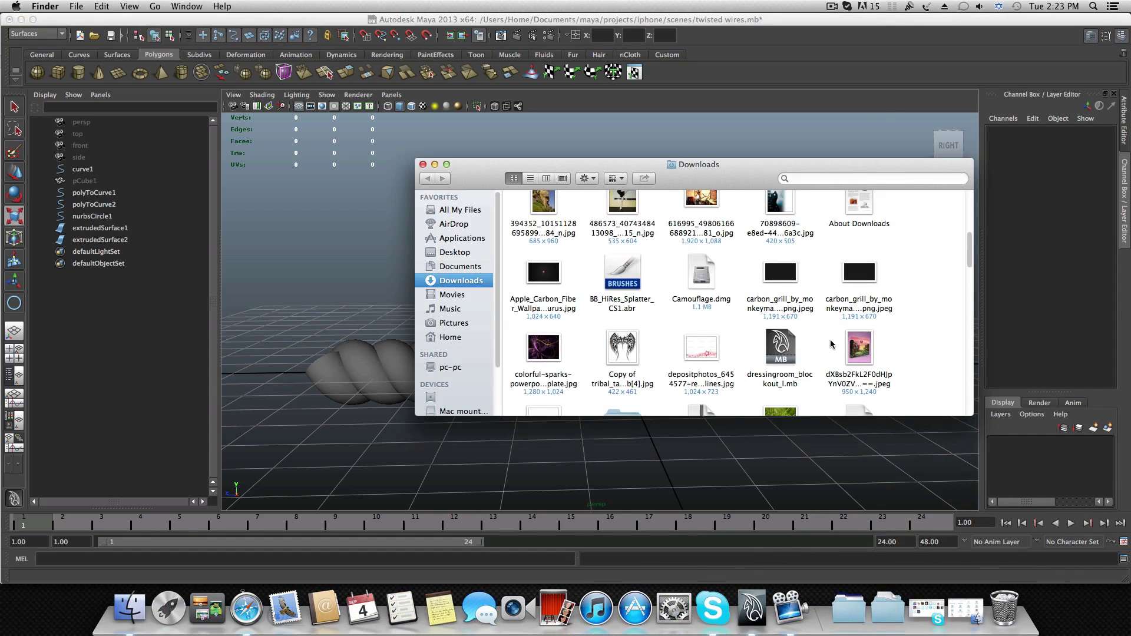
{"action": "double_click", "coordinate": [852, 349]}
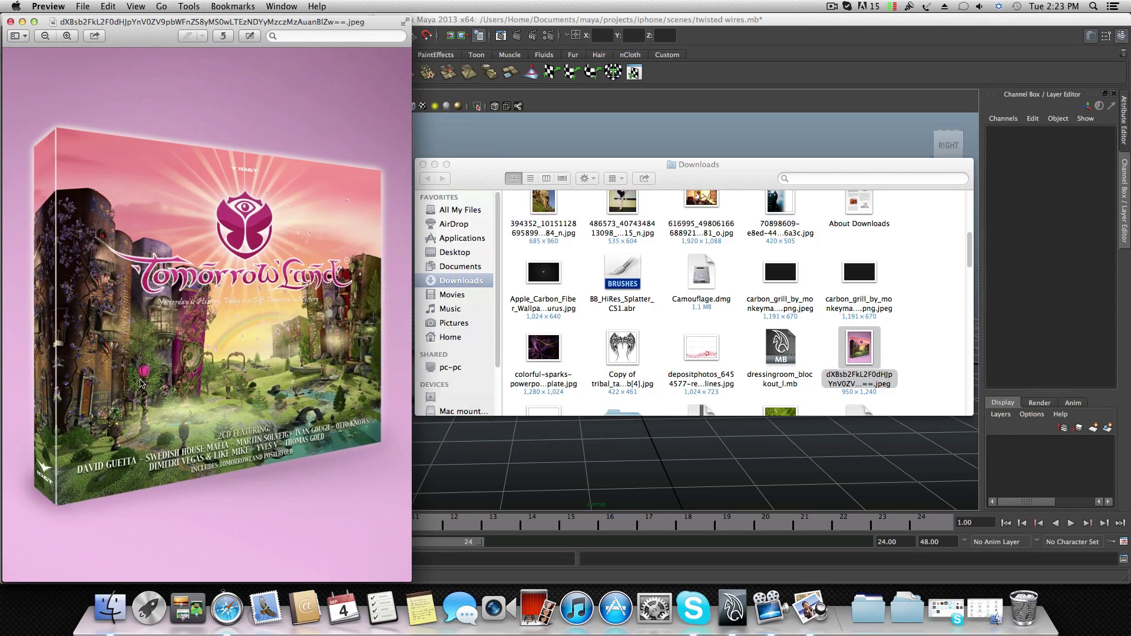
{"action": "left_click", "coordinate": [10, 22]}
Search the Downloads folder for the festival stage photo kqids.jpg and open it
{"action": "scroll", "coordinate": [664, 308], "scroll_direction": "up", "scroll_amount": 3}
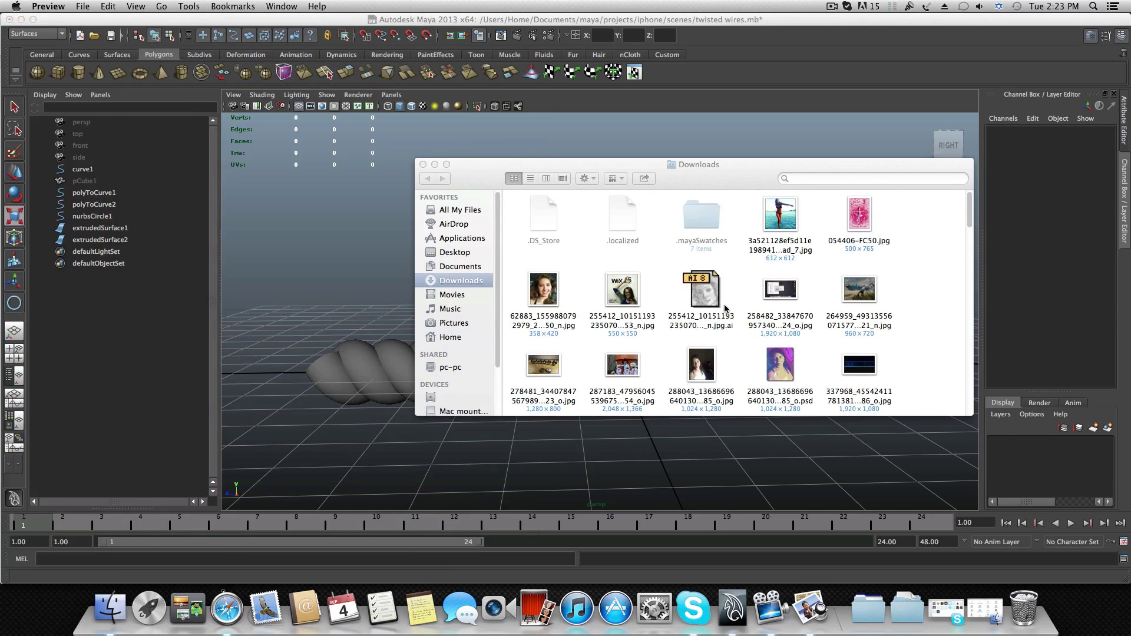
{"action": "scroll", "coordinate": [723, 304], "scroll_direction": "down", "scroll_amount": 3}
{"action": "scroll", "coordinate": [725, 307], "scroll_direction": "down", "scroll_amount": 10}
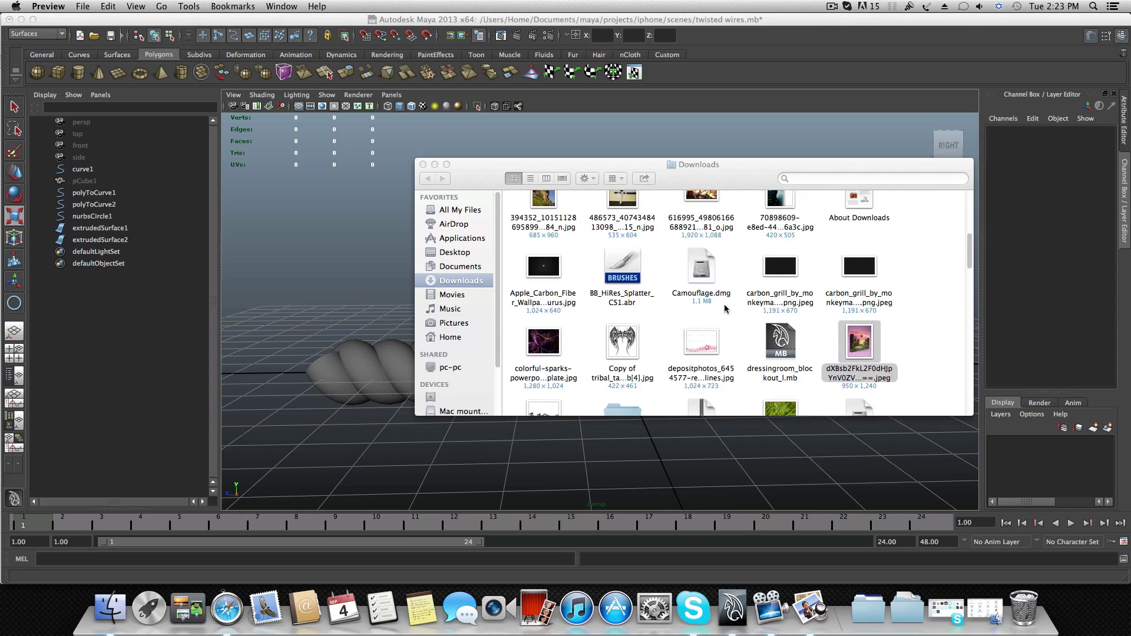
{"action": "scroll", "coordinate": [724, 307], "scroll_direction": "down", "scroll_amount": 1}
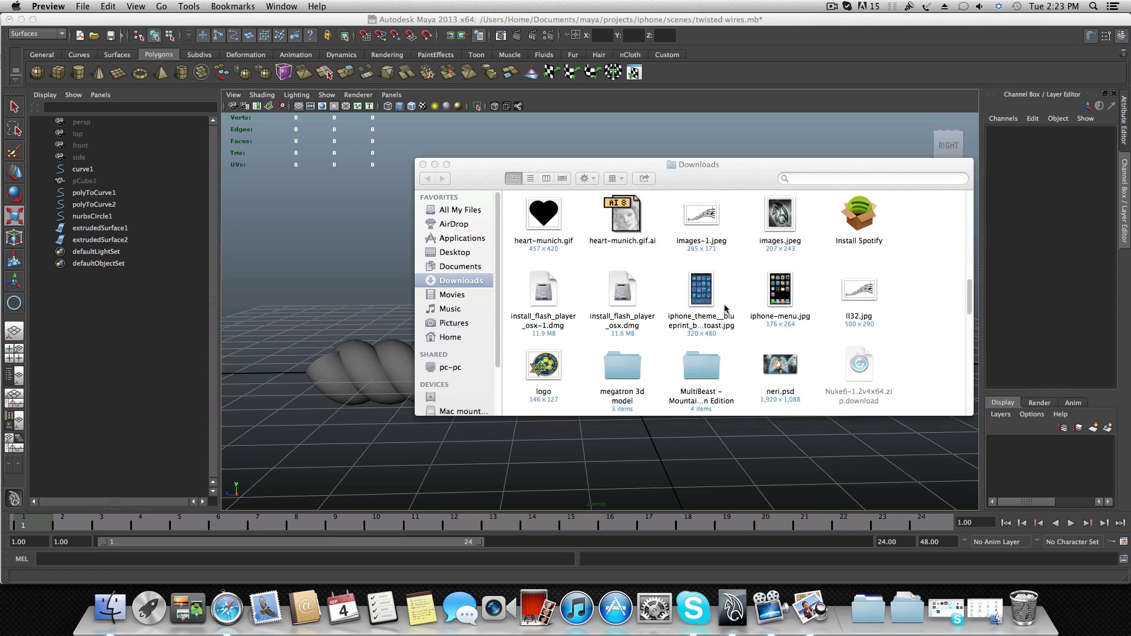
{"action": "scroll", "coordinate": [653, 345], "scroll_direction": "up", "scroll_amount": 6}
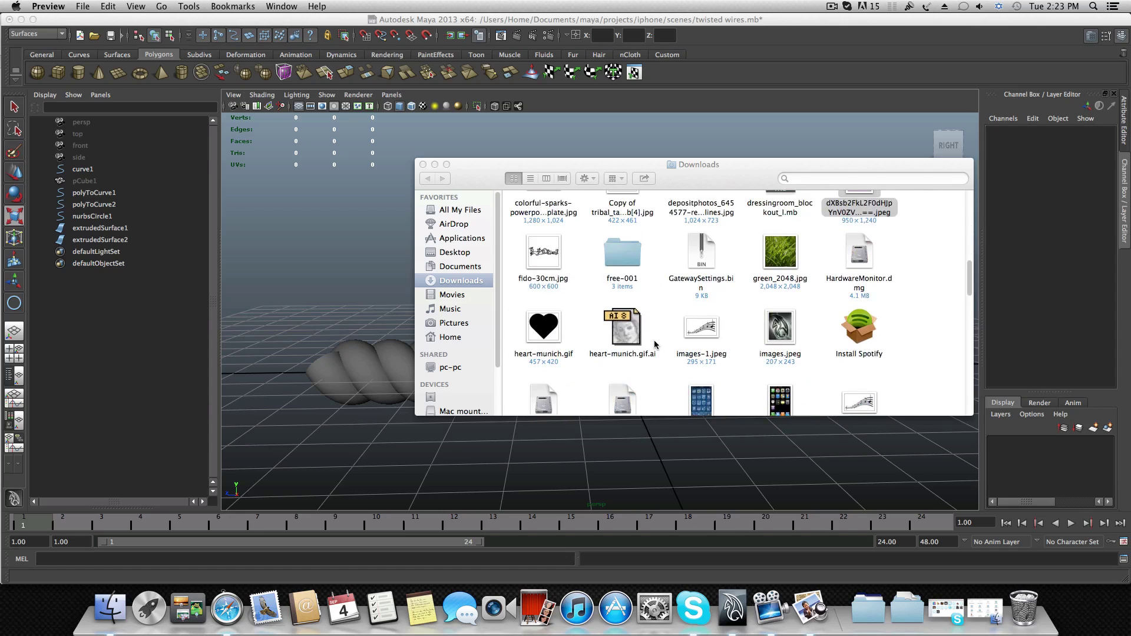
{"action": "scroll", "coordinate": [654, 344], "scroll_direction": "up", "scroll_amount": 3}
{"action": "scroll", "coordinate": [653, 344], "scroll_direction": "up", "scroll_amount": 6}
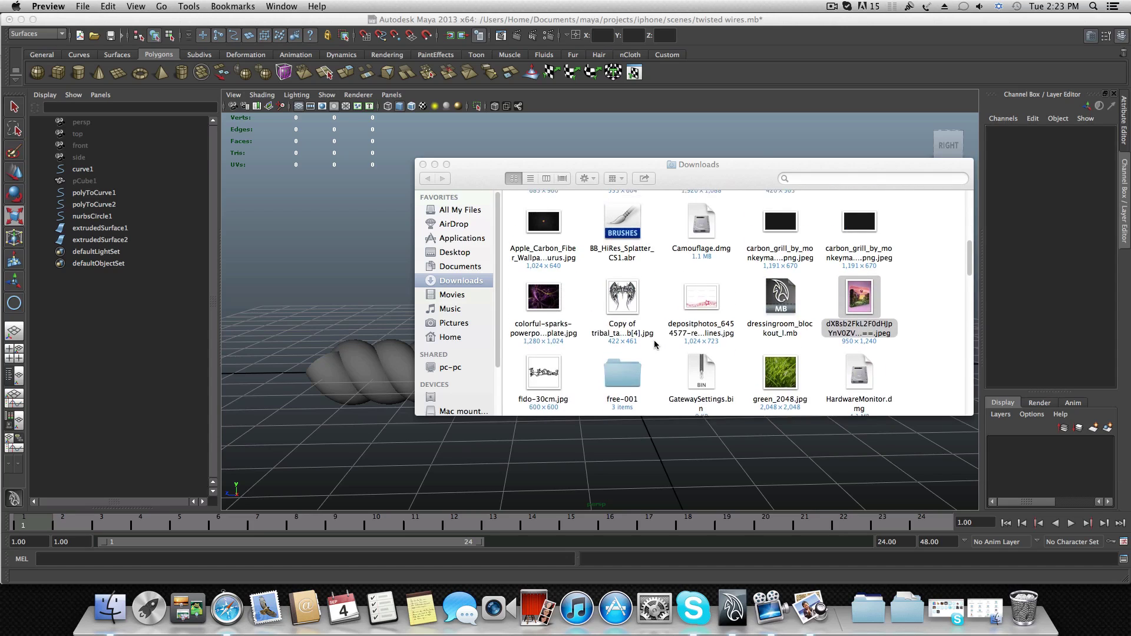
{"action": "scroll", "coordinate": [653, 344], "scroll_direction": "up", "scroll_amount": 6}
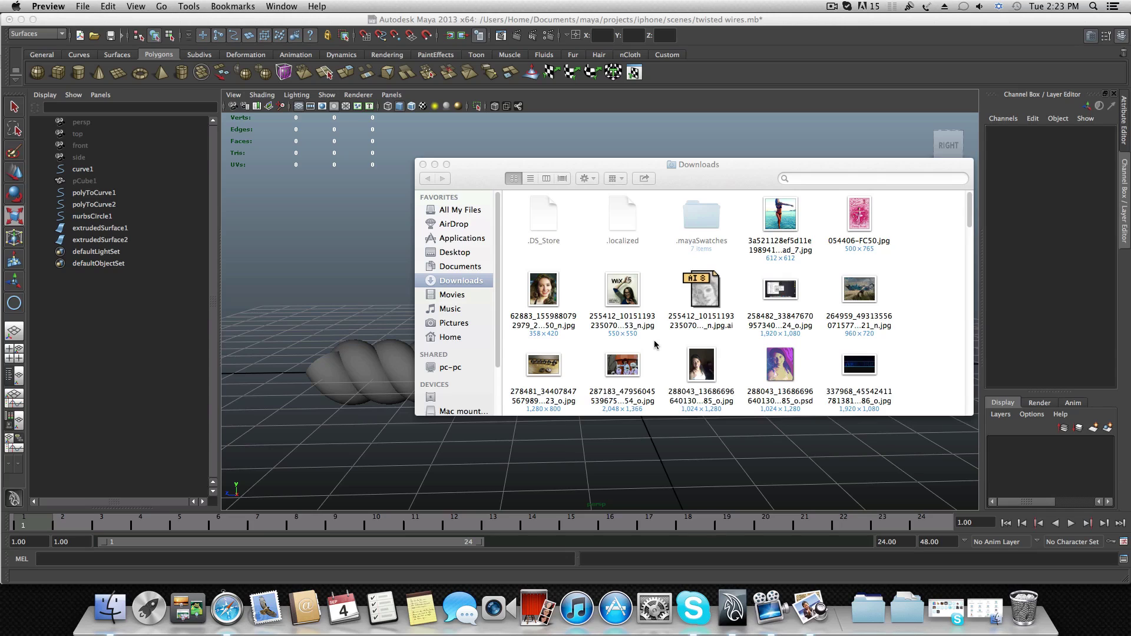
{"action": "scroll", "coordinate": [654, 345], "scroll_direction": "down", "scroll_amount": 3}
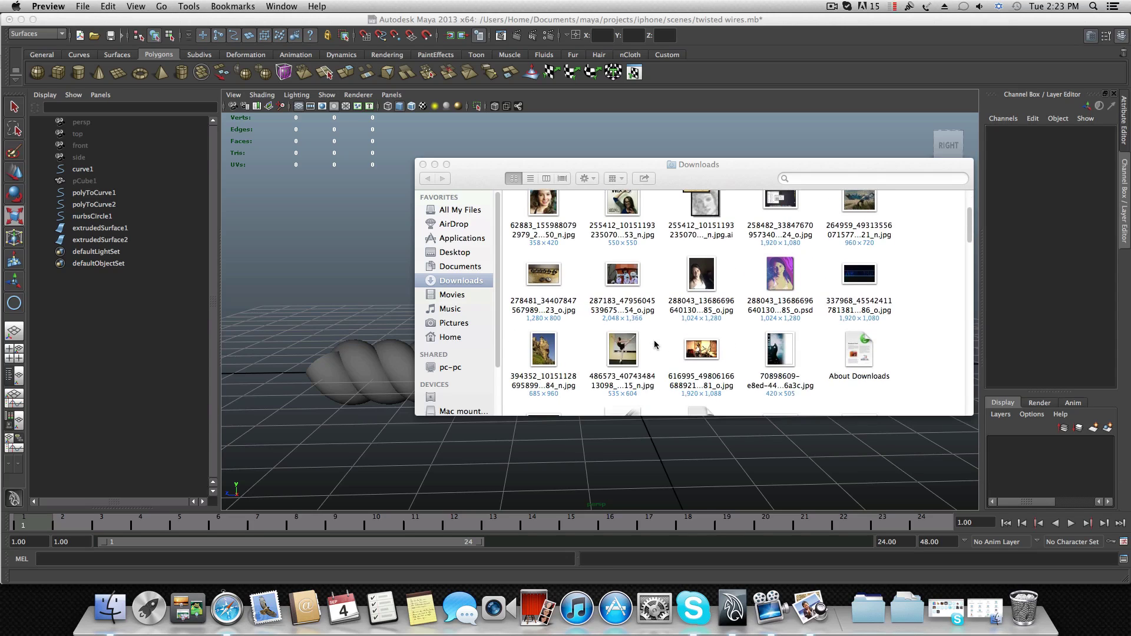
{"action": "scroll", "coordinate": [653, 345], "scroll_direction": "down", "scroll_amount": 5}
{"action": "scroll", "coordinate": [654, 345], "scroll_direction": "down", "scroll_amount": 8}
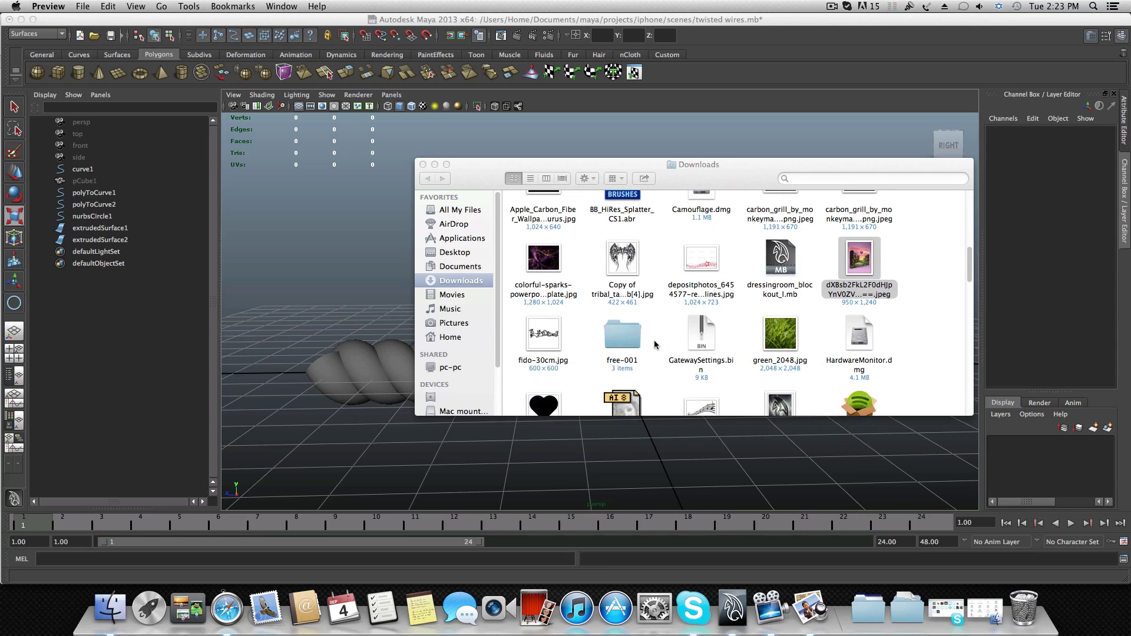
{"action": "scroll", "coordinate": [654, 344], "scroll_direction": "down", "scroll_amount": 10}
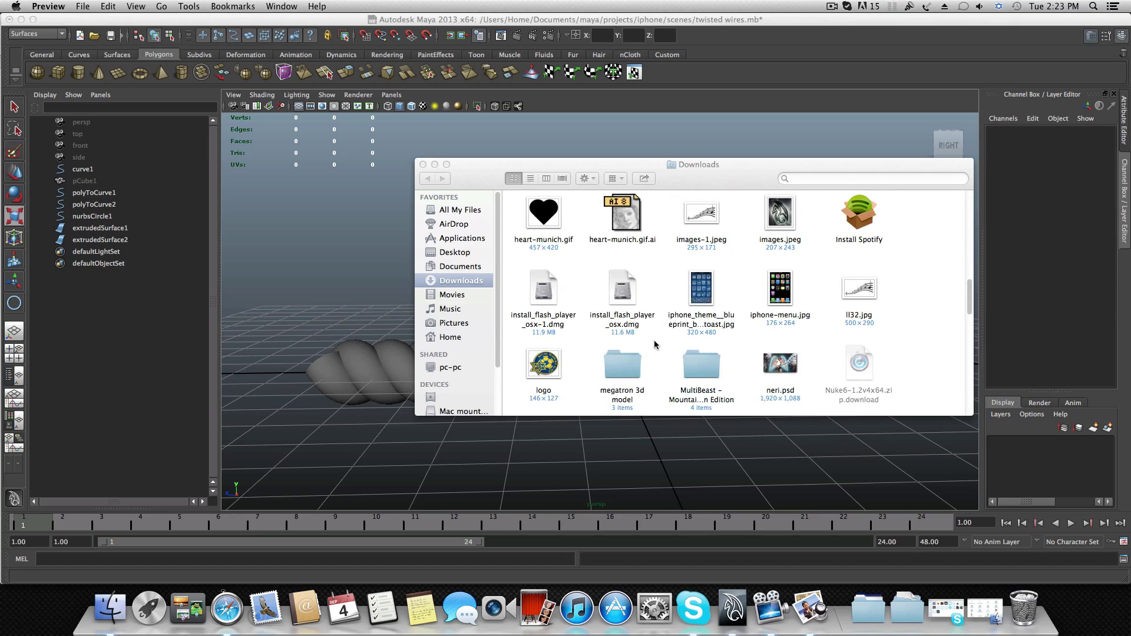
{"action": "scroll", "coordinate": [654, 344], "scroll_direction": "down", "scroll_amount": 10}
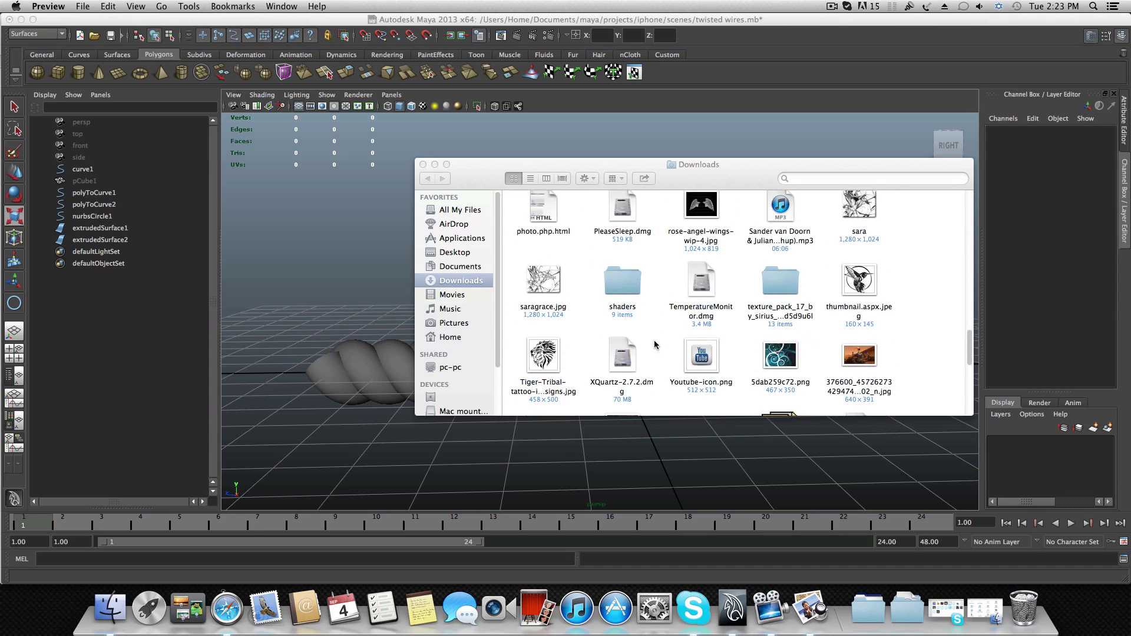
{"action": "scroll", "coordinate": [655, 344], "scroll_direction": "down", "scroll_amount": 1}
{"action": "double_click", "coordinate": [694, 389]}
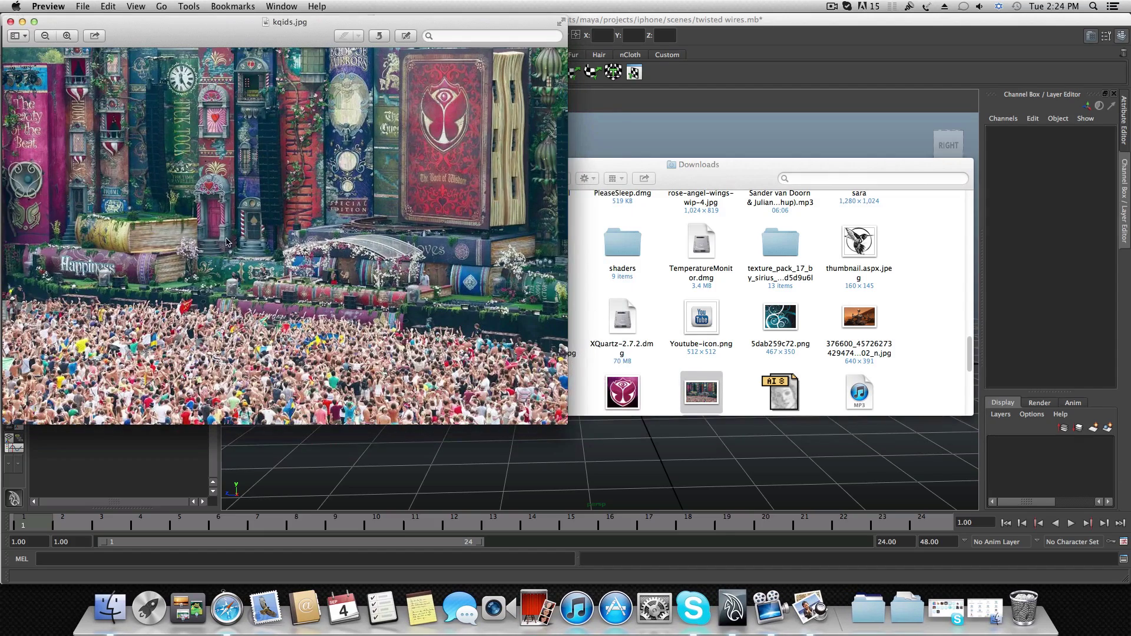
Examine the striped twisted columns beside the two doors in the stage photo, marking one column on each door
{"action": "left_click_drag", "start_coordinate": [213, 37], "coordinate": [347, 61]}
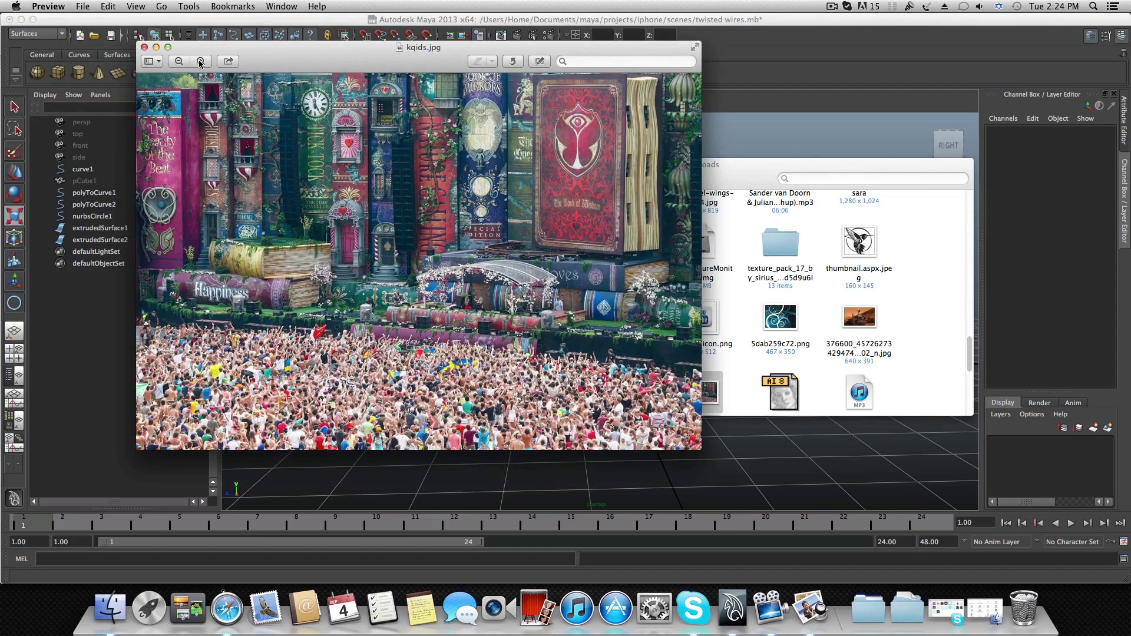
{"action": "left_click", "coordinate": [200, 61]}
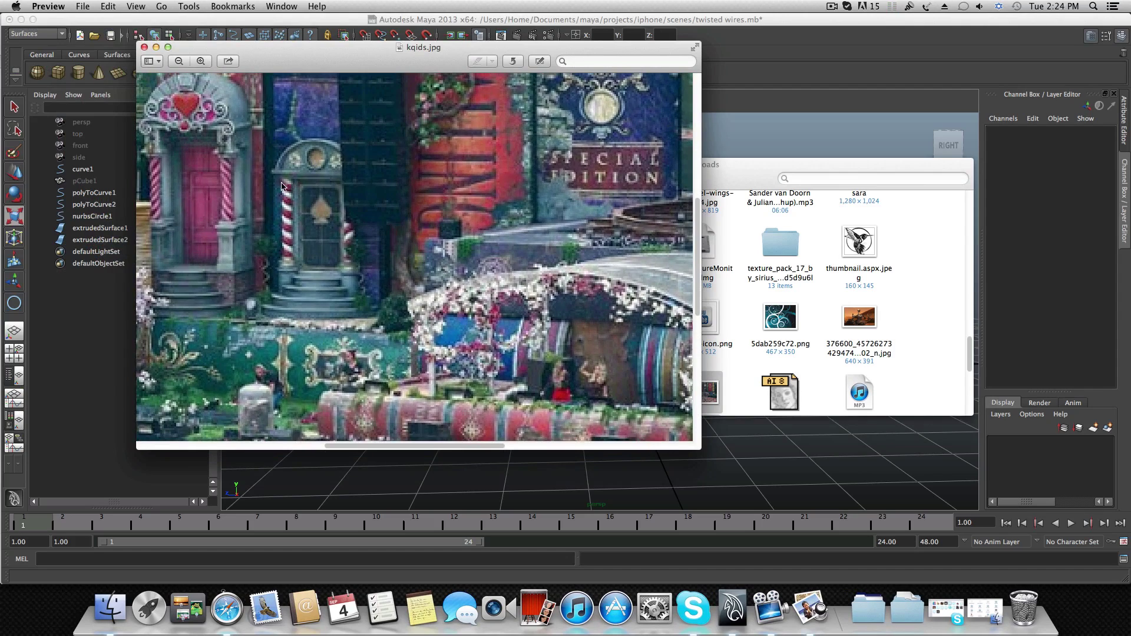
{"action": "left_click_drag", "start_coordinate": [281, 185], "coordinate": [296, 271]}
{"action": "left_click_drag", "start_coordinate": [218, 159], "coordinate": [231, 222]}
{"action": "left_click_drag", "start_coordinate": [302, 54], "coordinate": [343, 80]}
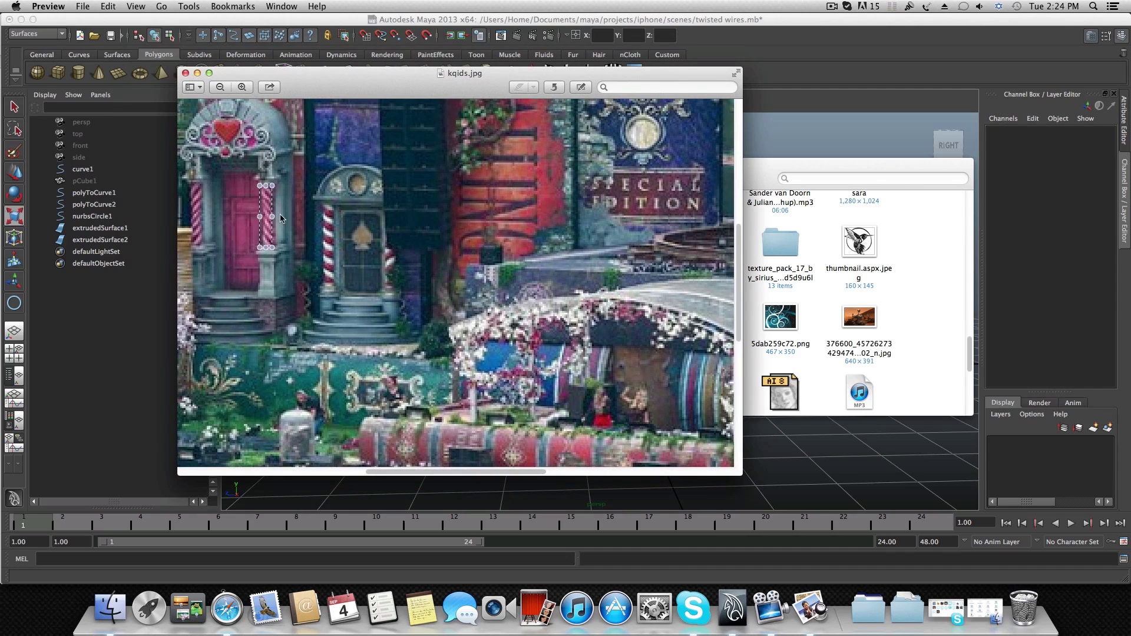
Close the stage photo, put away the Downloads window, and quit Preview to return to Maya
{"action": "left_click", "coordinate": [186, 74]}
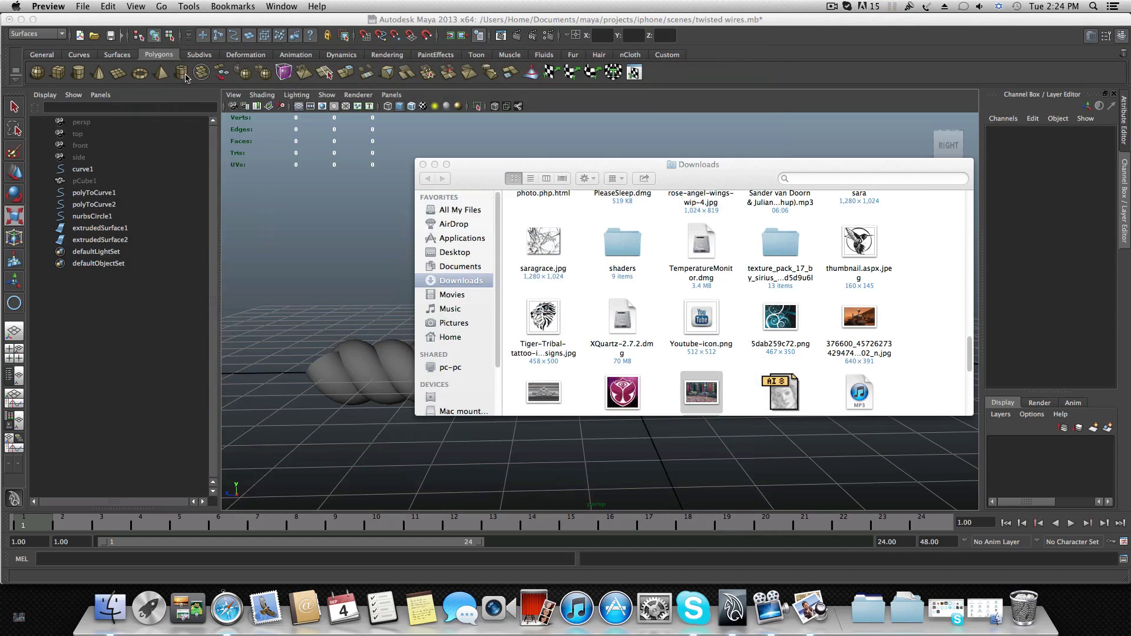
{"action": "left_click", "coordinate": [435, 164]}
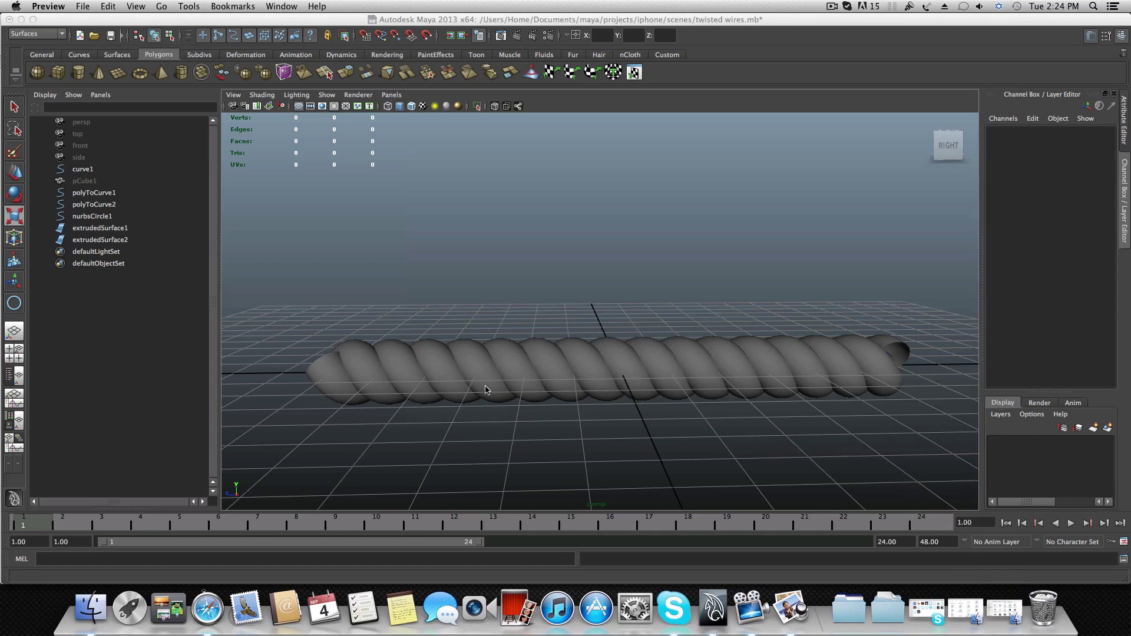
{"action": "key", "text": "super+q"}
Start a new empty scene without saving the changes to twisted wires.mb
{"action": "left_click_drag", "start_coordinate": [626, 396], "coordinate": [697, 395], "text": "alt"}
{"action": "mouse_move", "coordinate": [585, 390]}
{"action": "left_mouse_down", "text": "alt"}
{"action": "mouse_move", "coordinate": [497, 416]}
{"action": "mouse_move", "coordinate": [582, 407]}
{"action": "left_mouse_up", "text": "alt"}
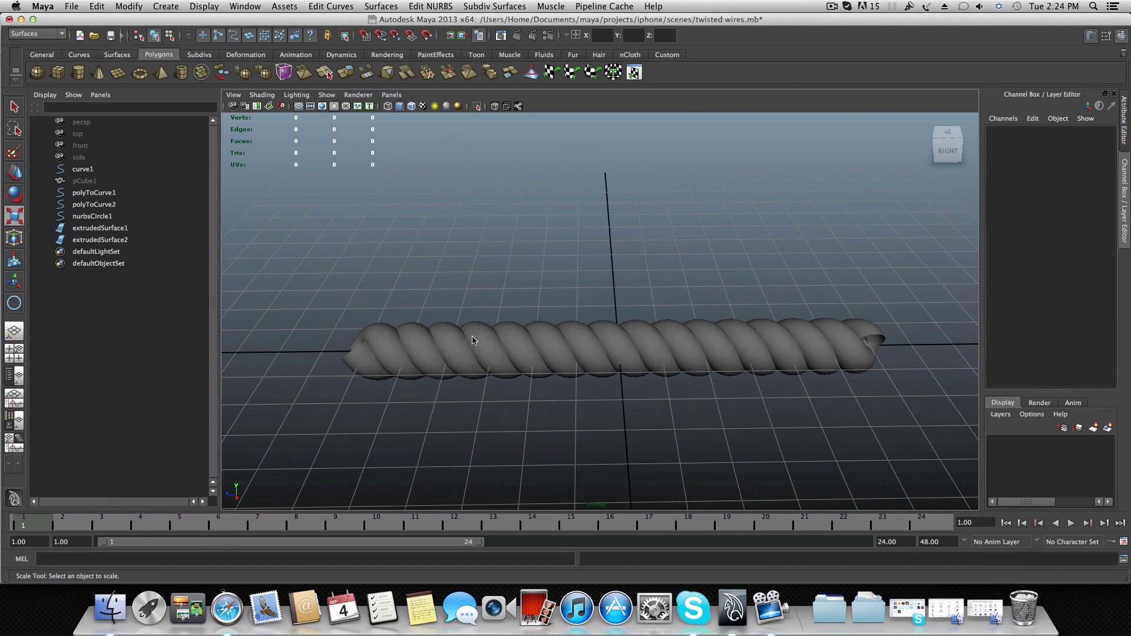
{"action": "left_click", "coordinate": [73, 6]}
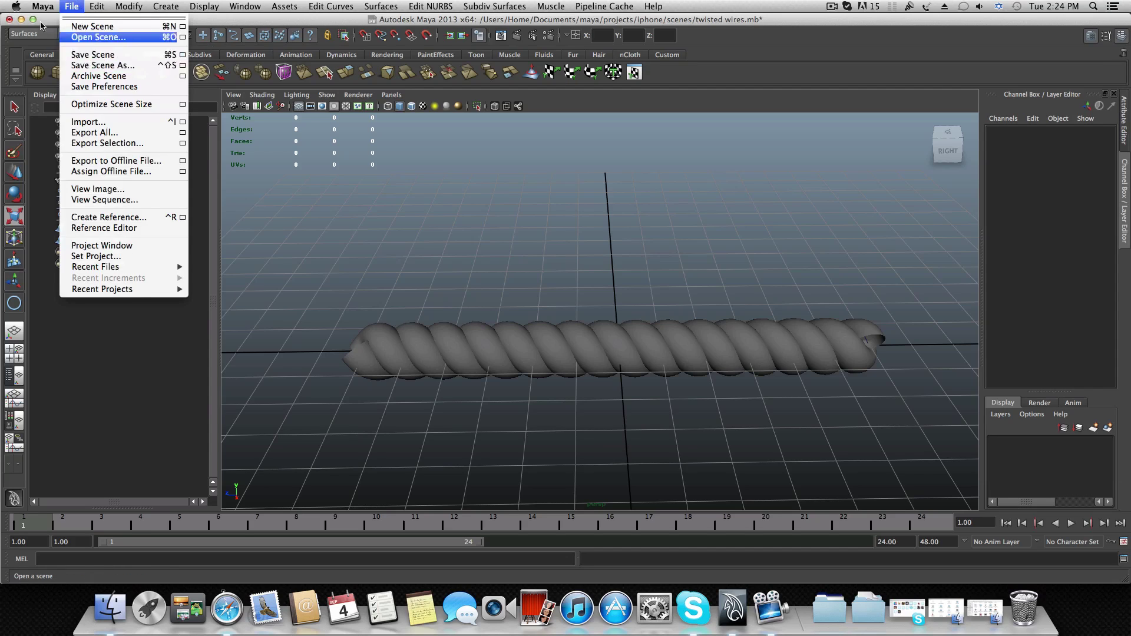
{"action": "left_click", "coordinate": [80, 30]}
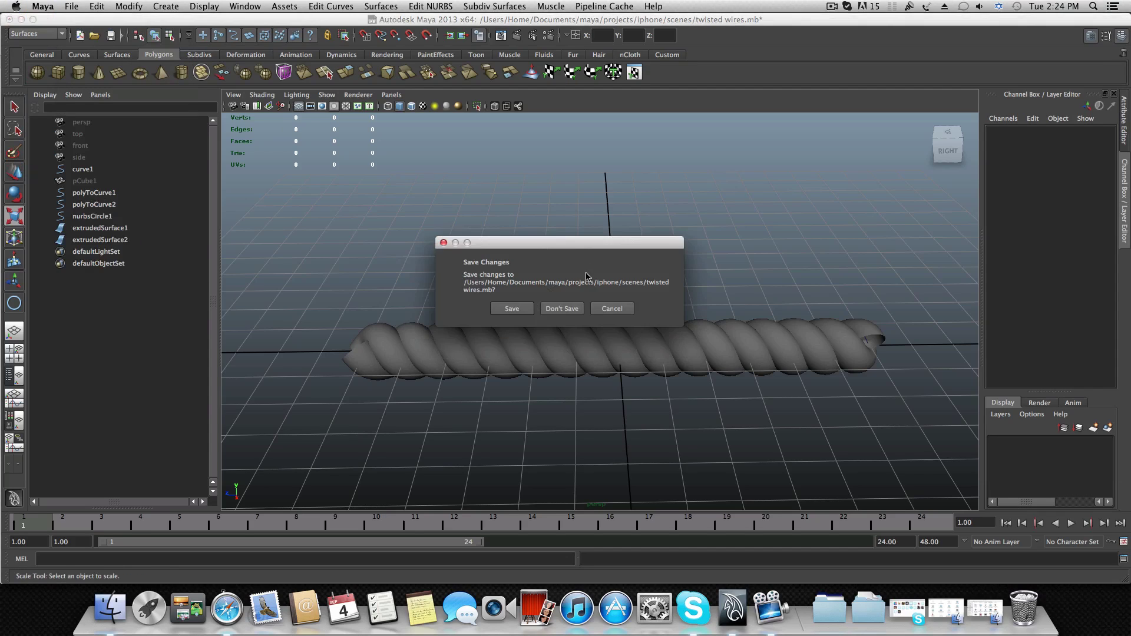
{"action": "left_click", "coordinate": [562, 308]}
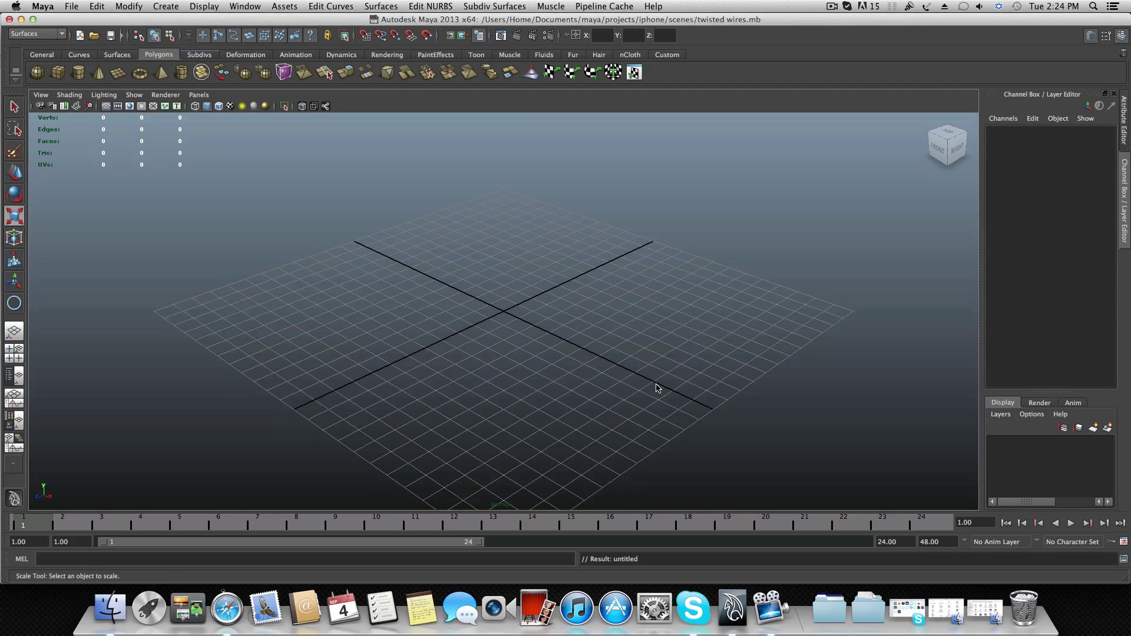
Turn the perspective view to look straight down on the grid from the top
{"action": "left_click_drag", "start_coordinate": [440, 313], "coordinate": [505, 317], "text": "alt"}
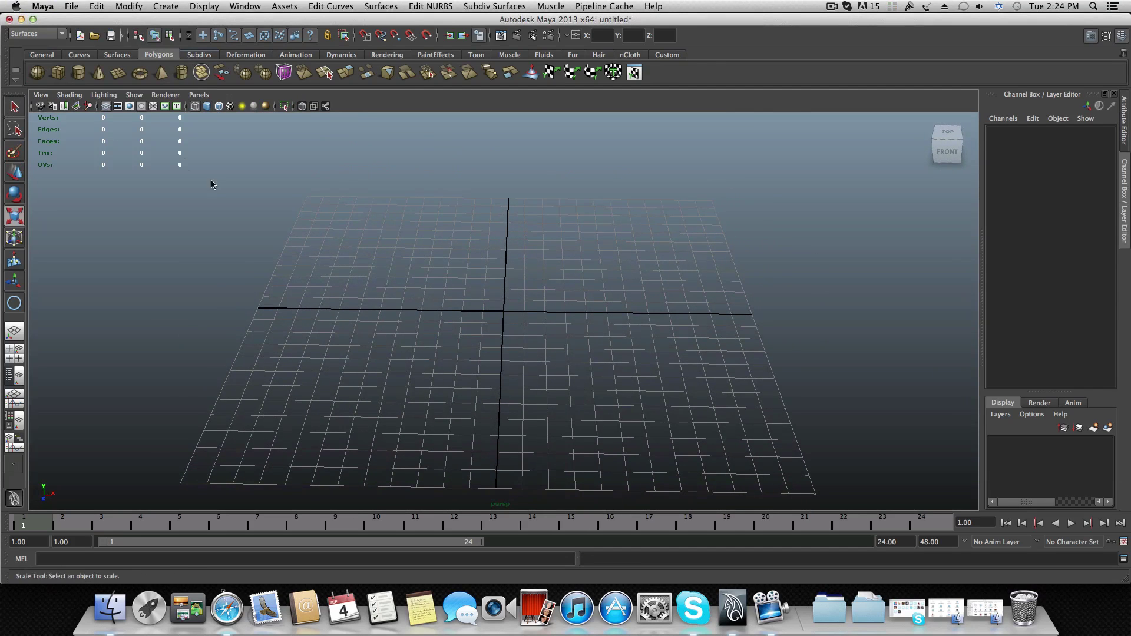
{"action": "left_click", "coordinate": [53, 106]}
{"action": "left_click", "coordinate": [115, 301]}
{"action": "mouse_move", "coordinate": [525, 413]}
{"action": "left_mouse_down", "text": "alt"}
{"action": "mouse_move", "coordinate": [538, 408]}
{"action": "mouse_move", "coordinate": [542, 422]}
{"action": "mouse_move", "coordinate": [512, 418]}
{"action": "left_mouse_up", "text": "alt"}
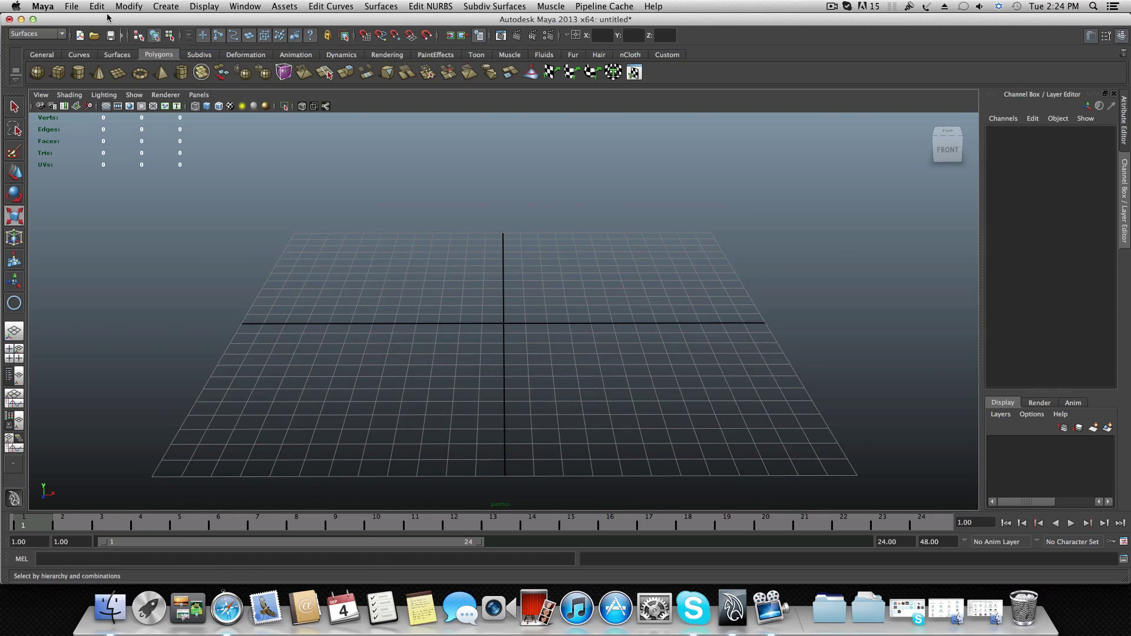
{"action": "left_click", "coordinate": [166, 6]}
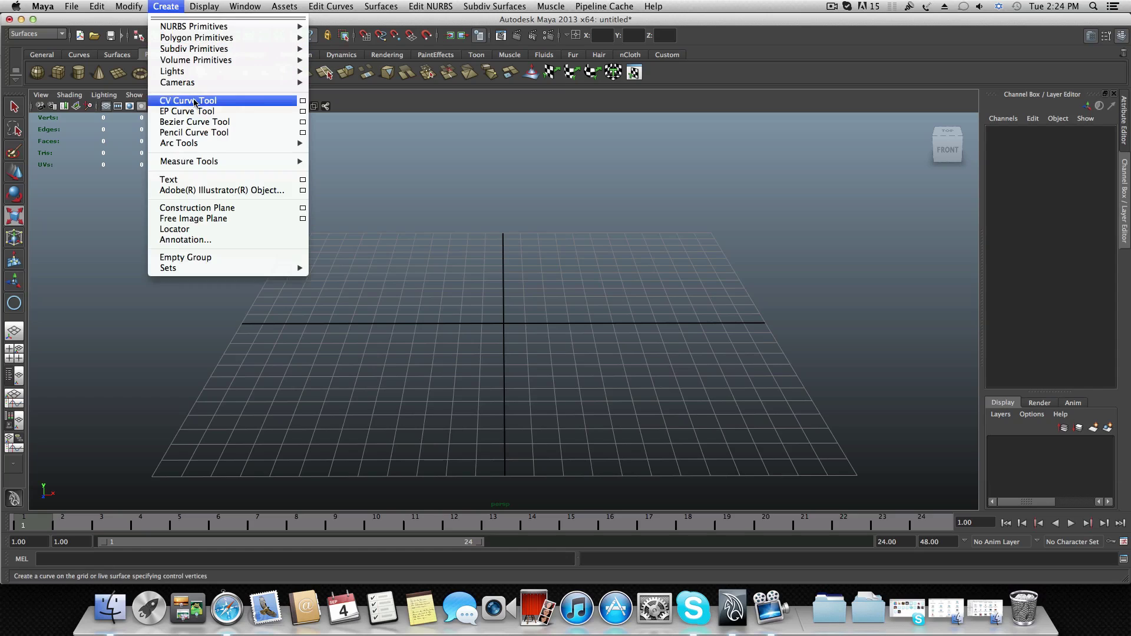
{"action": "left_click", "coordinate": [195, 112]}
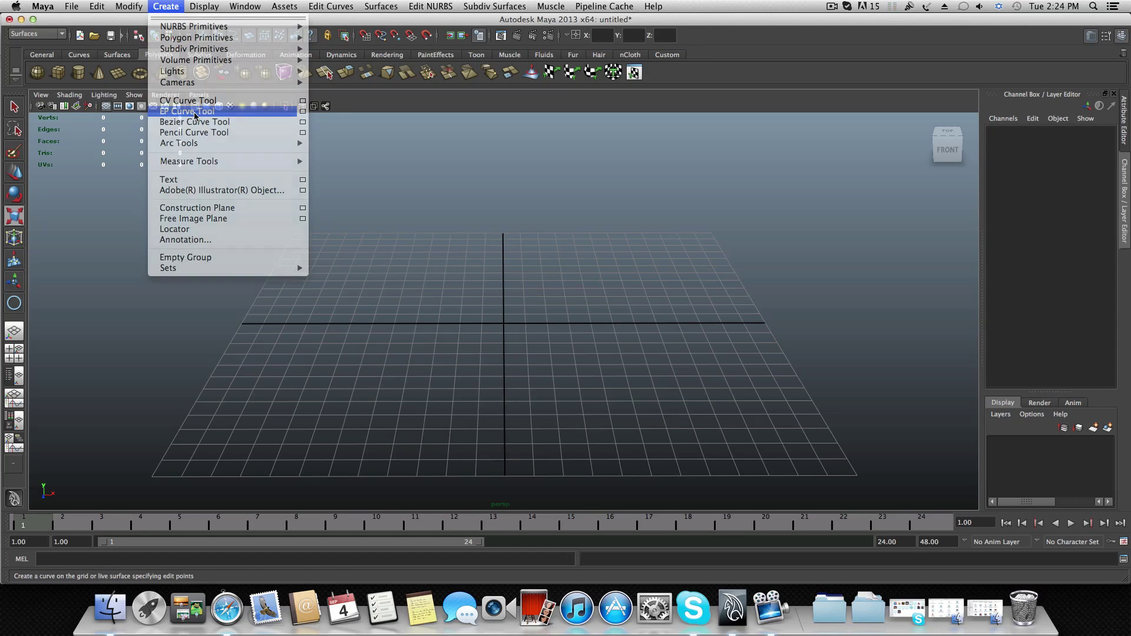
{"action": "left_click", "coordinate": [948, 133]}
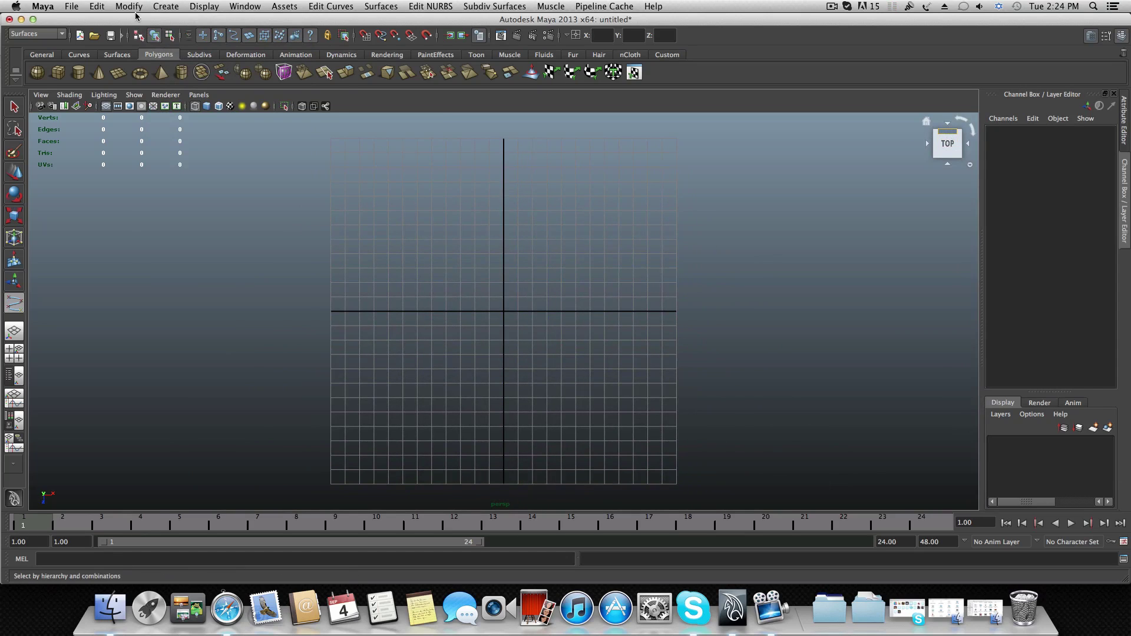
Draw a straight EP curve with five edit points along the Z axis, passing through the origin, and complete it
{"action": "left_click", "coordinate": [165, 7]}
{"action": "left_click", "coordinate": [184, 112]}
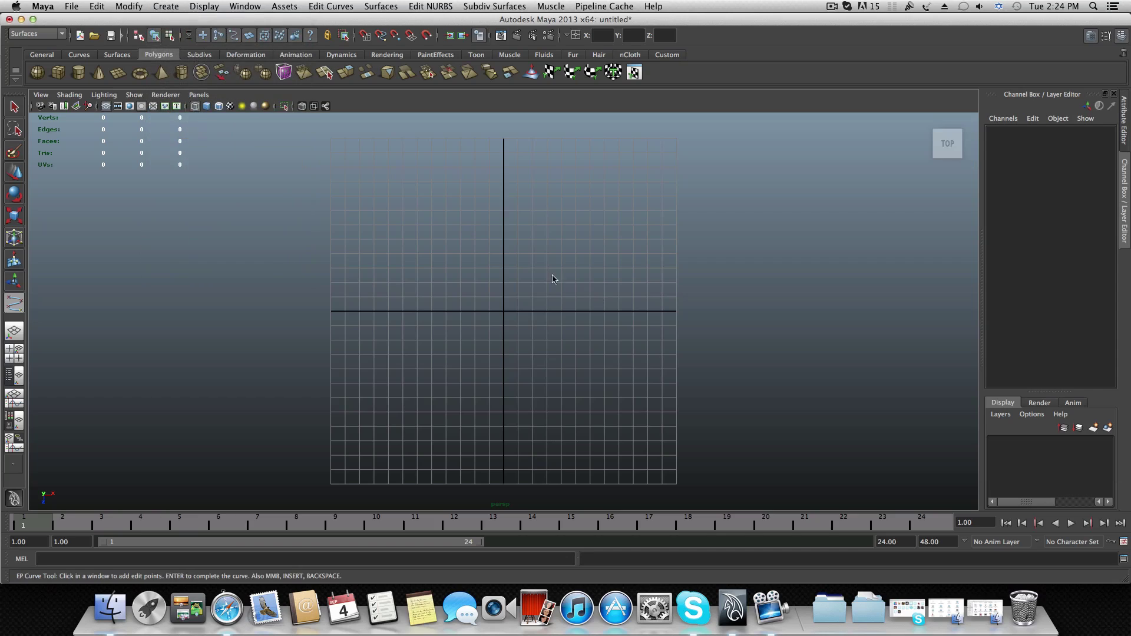
{"action": "scroll", "coordinate": [519, 268], "scroll_direction": "up", "scroll_amount": 1}
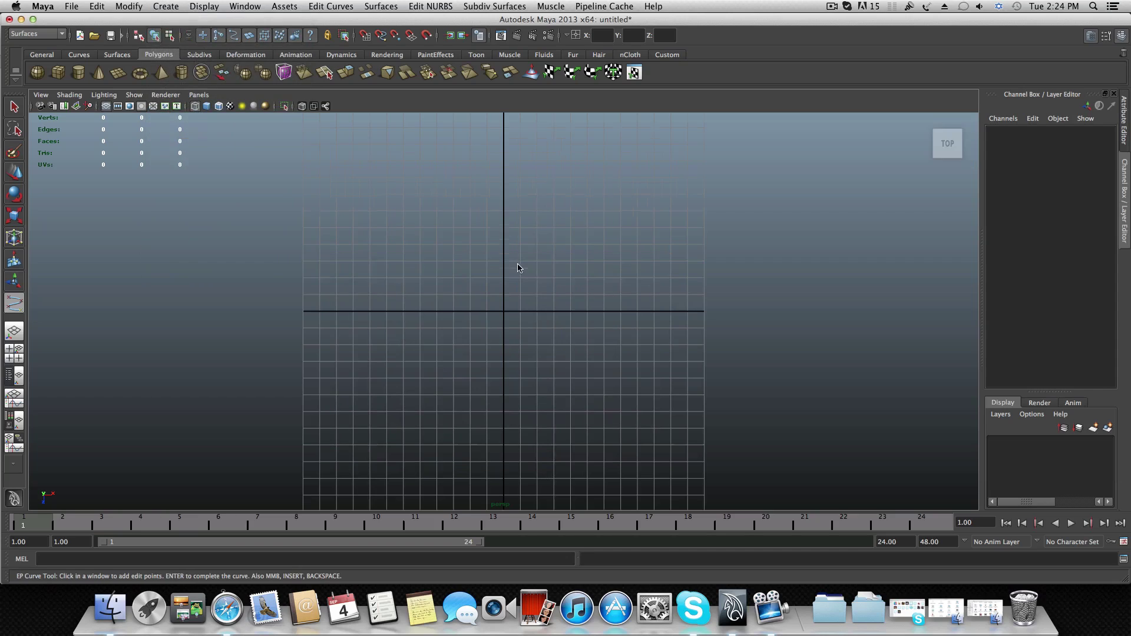
{"action": "left_click", "coordinate": [504, 229]}
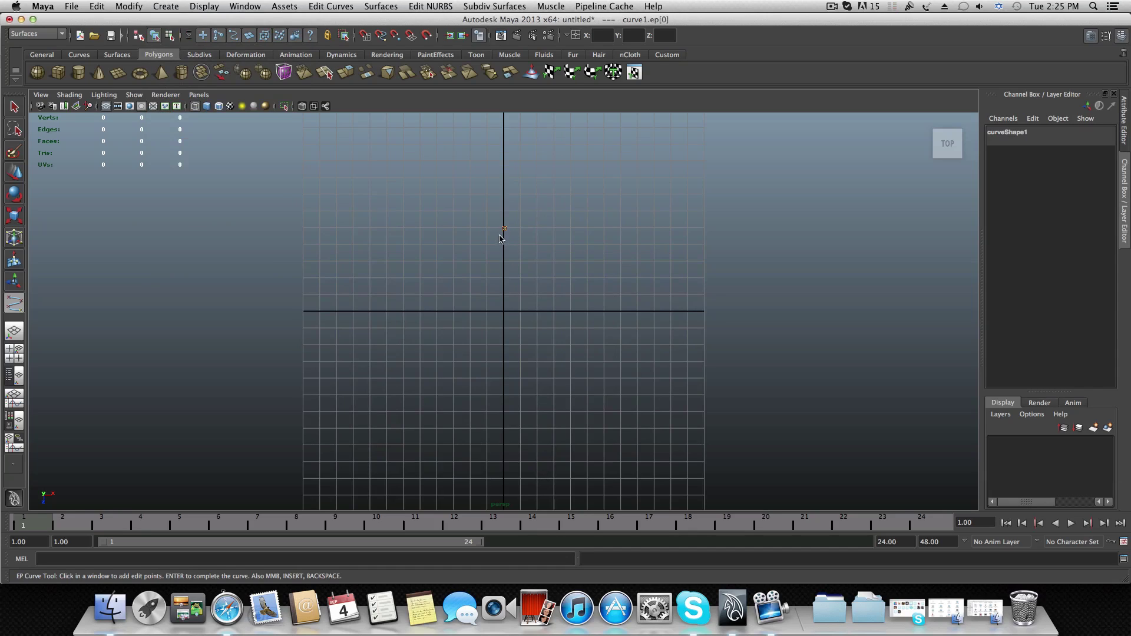
{"action": "left_click", "coordinate": [504, 264]}
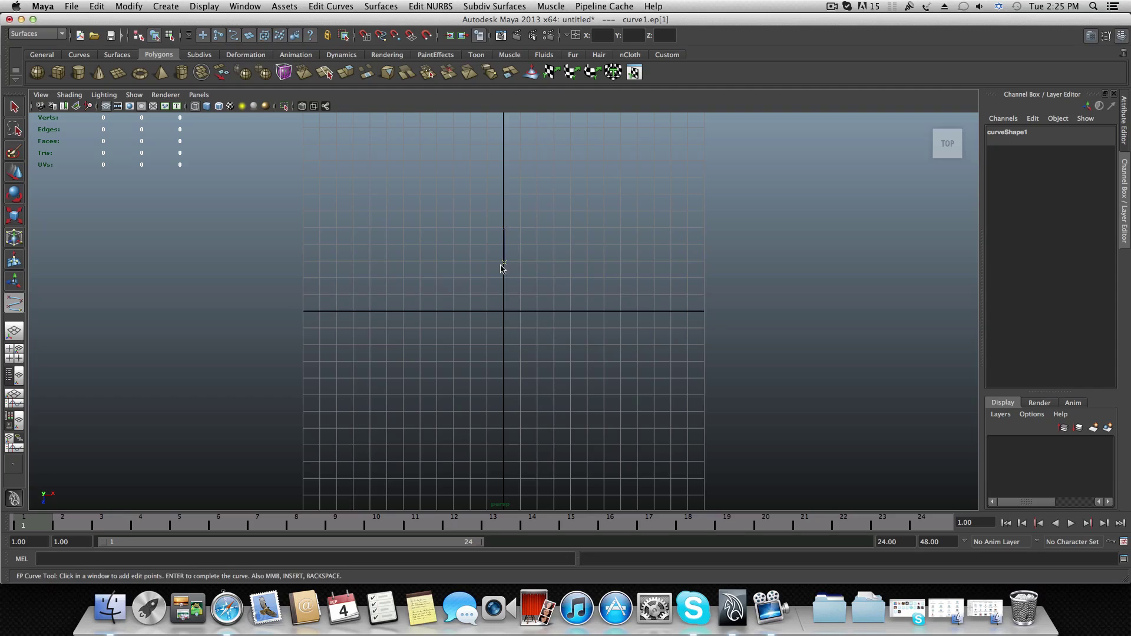
{"action": "left_click", "coordinate": [504, 312]}
{"action": "left_click", "coordinate": [504, 362]}
{"action": "left_click_drag", "start_coordinate": [518, 323], "coordinate": [669, 331], "text": "alt"}
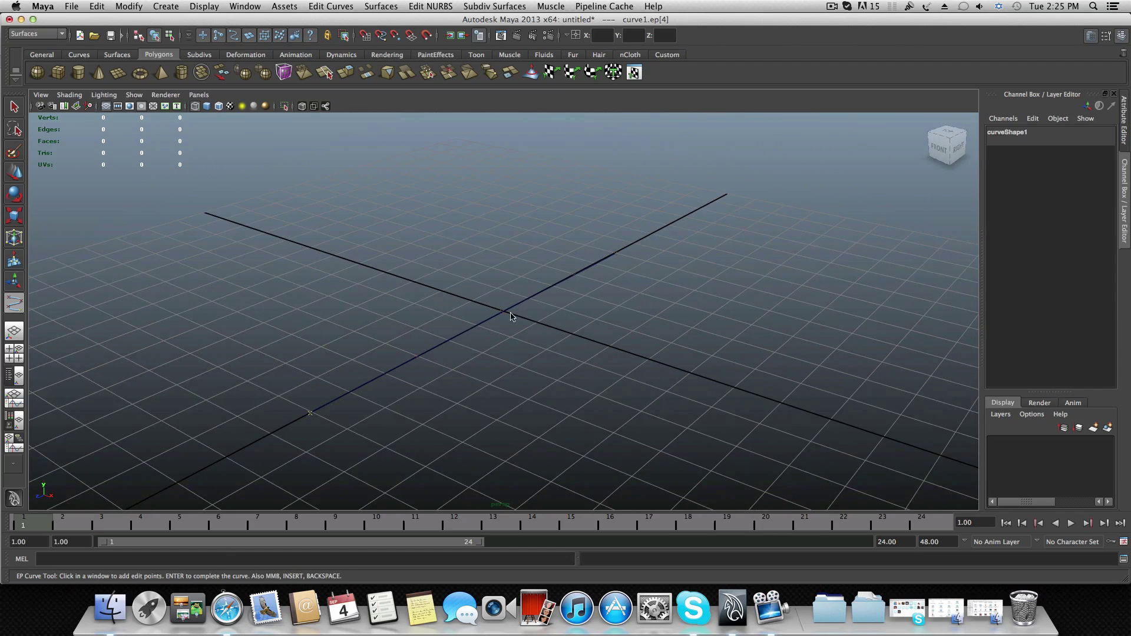
{"action": "key", "text": "Return"}
{"action": "key", "text": "r"}
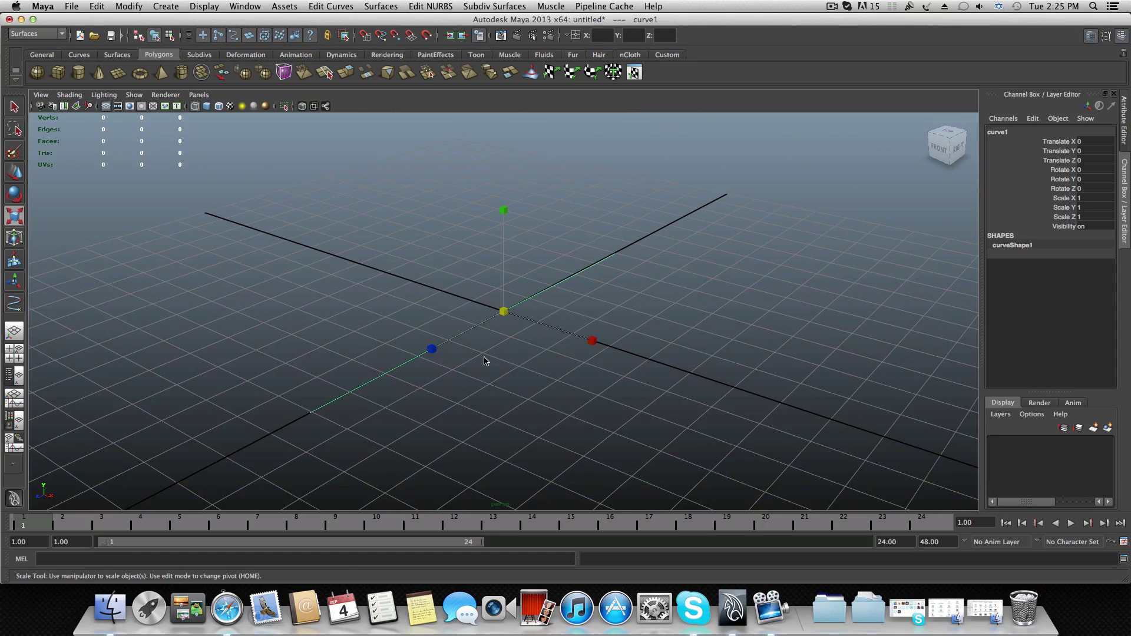
{"action": "left_click_drag", "start_coordinate": [485, 359], "coordinate": [454, 390], "text": "alt"}
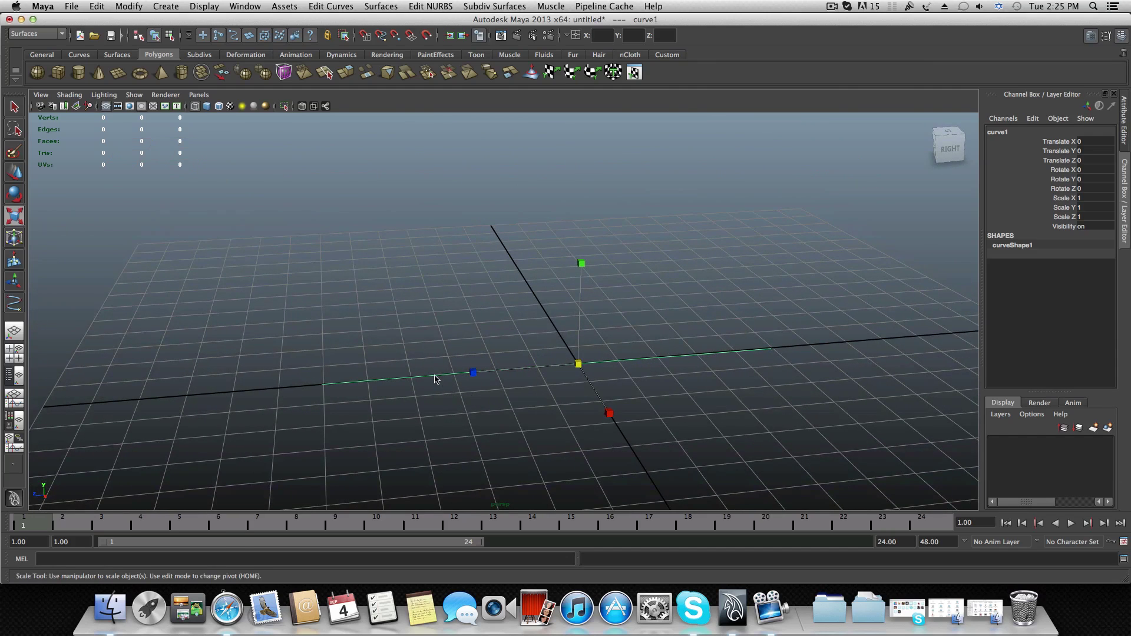
Open the Rebuild Curve options for the selected curve and reset the settings to their defaults
{"action": "key", "text": "space"}
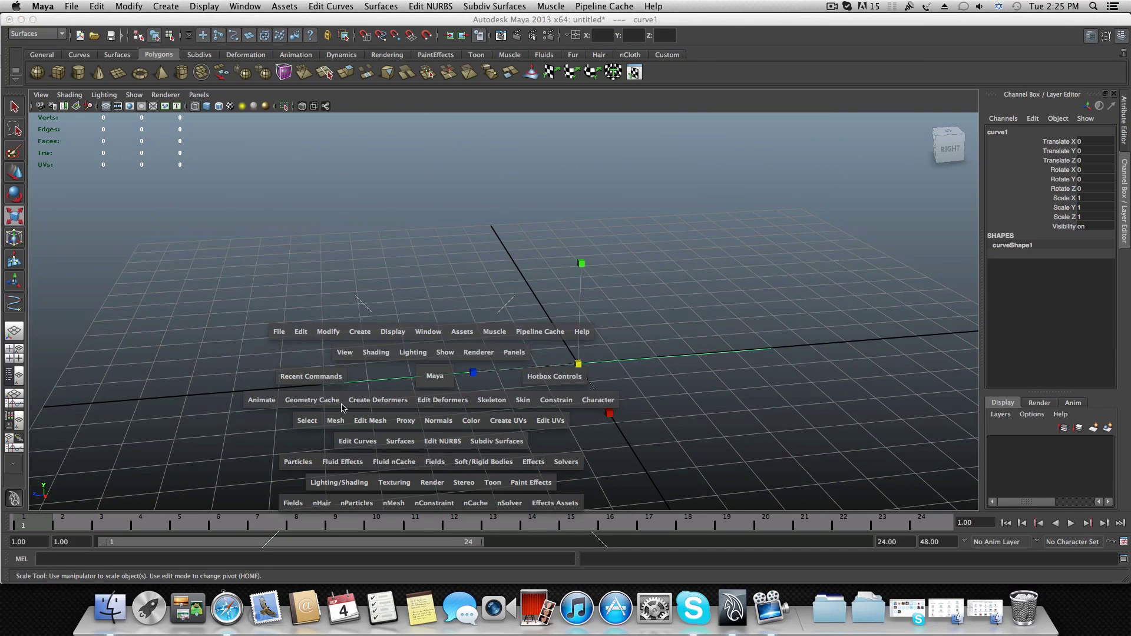
{"action": "left_click", "coordinate": [357, 441]}
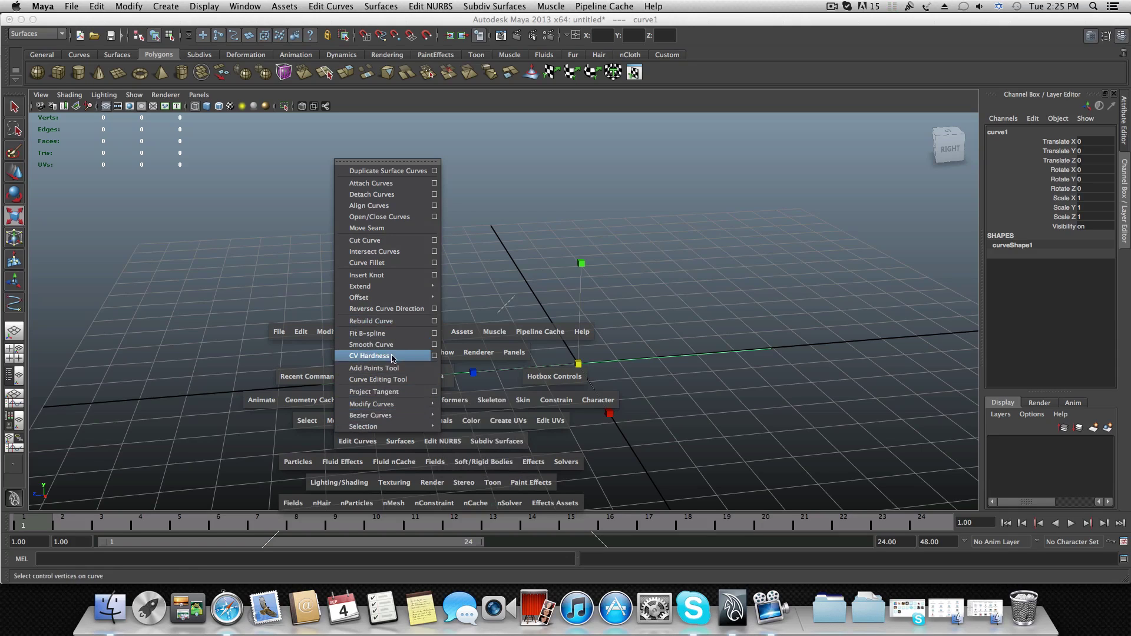
{"action": "left_click", "coordinate": [359, 432]}
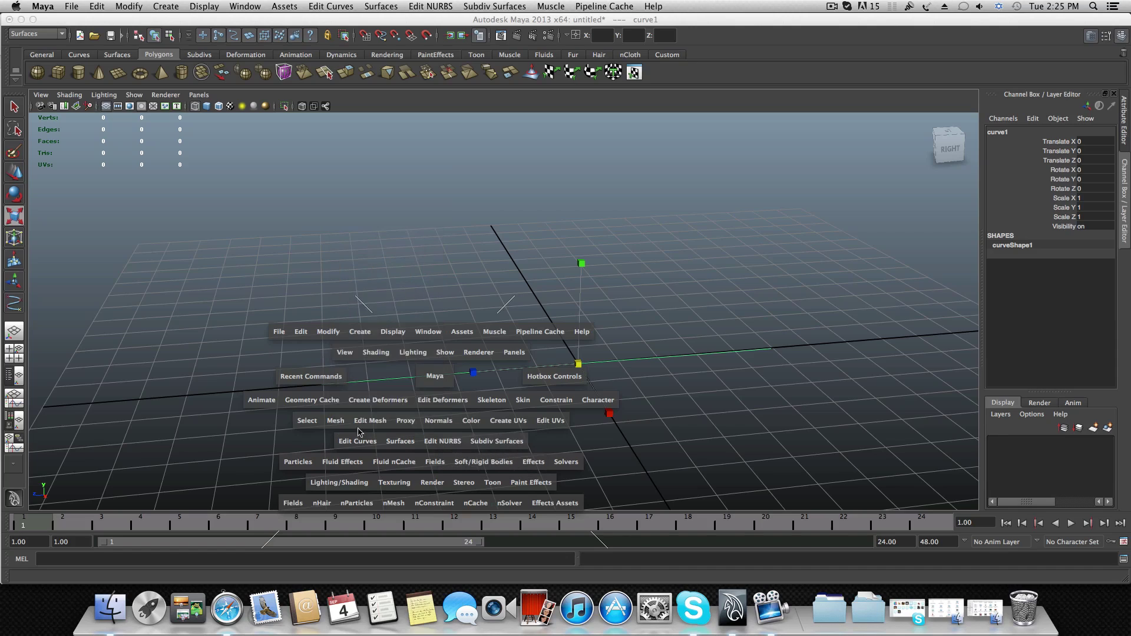
{"action": "left_click", "coordinate": [356, 442]}
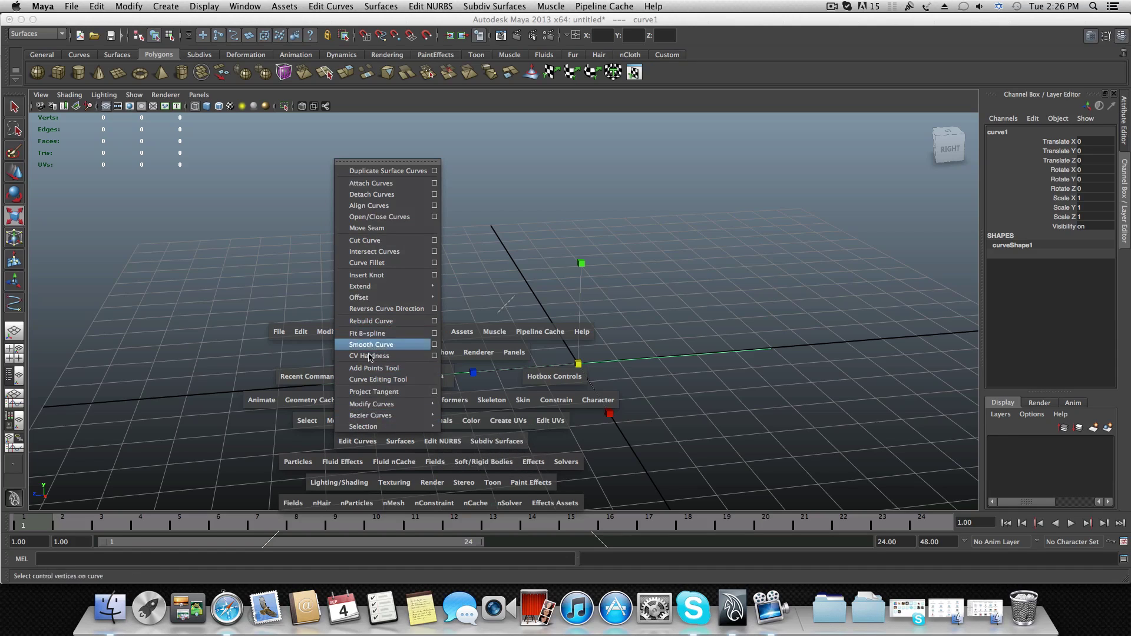
{"action": "mouse_move", "coordinate": [373, 298]}
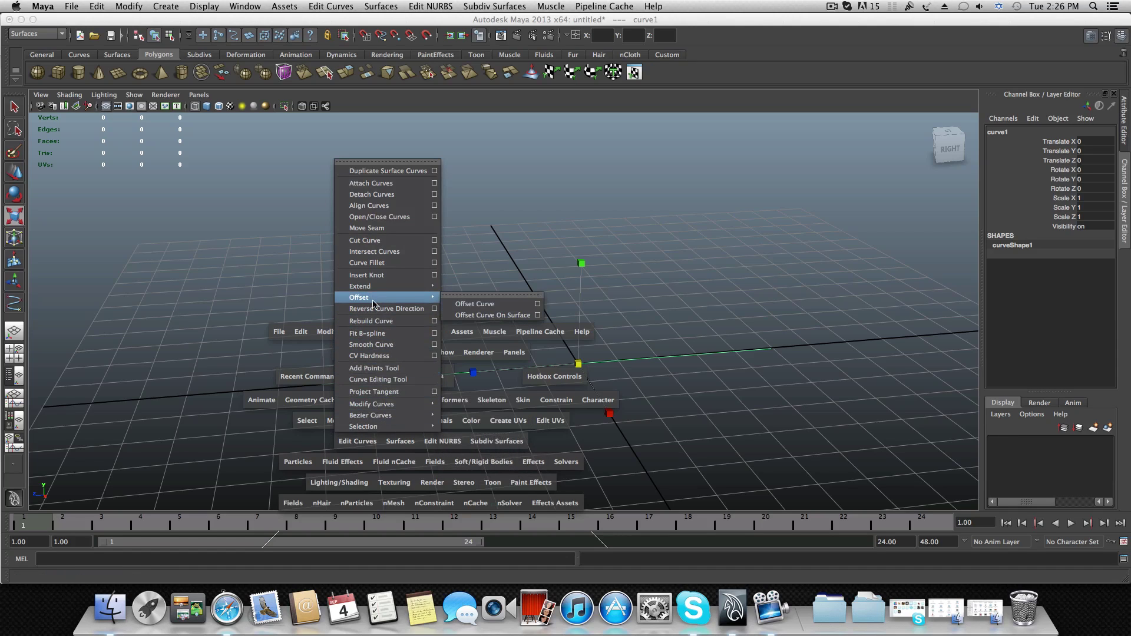
{"action": "left_click", "coordinate": [435, 323]}
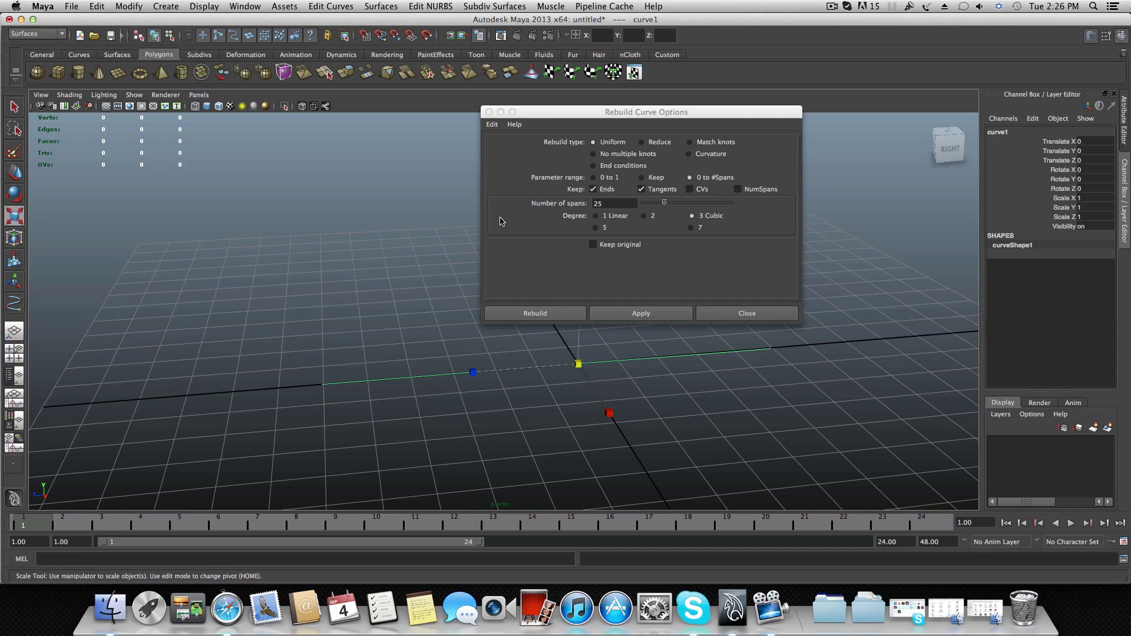
{"action": "left_click", "coordinate": [598, 111]}
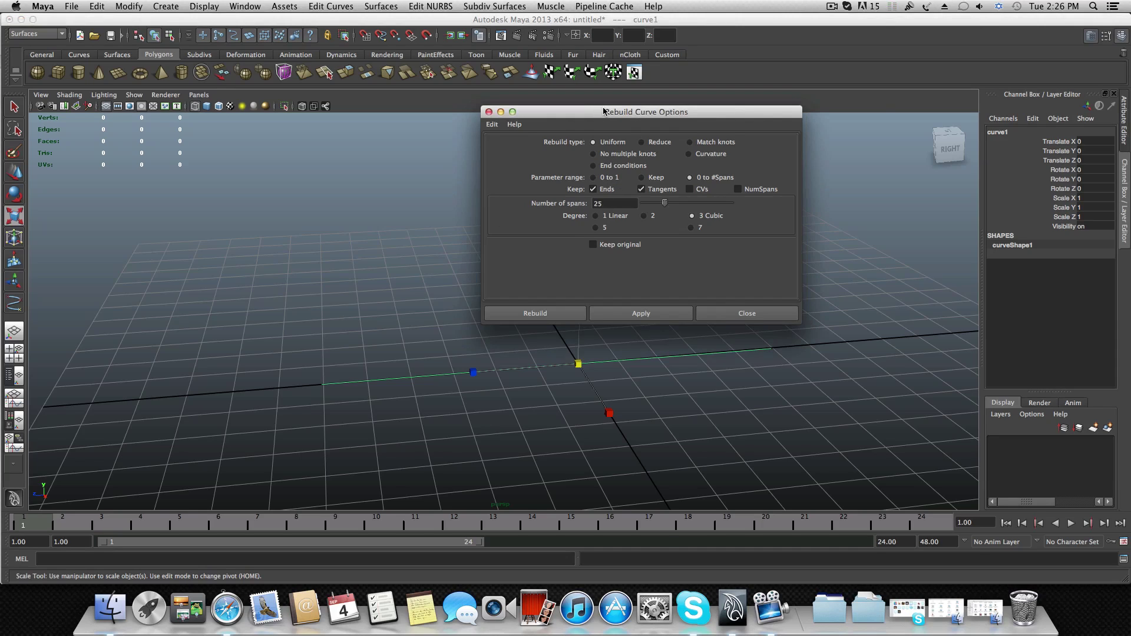
{"action": "left_click", "coordinate": [493, 124]}
{"action": "left_click", "coordinate": [498, 144]}
{"action": "mouse_move", "coordinate": [589, 119]}
{"action": "left_mouse_down"}
{"action": "mouse_move", "coordinate": [521, 123]}
{"action": "mouse_move", "coordinate": [570, 121]}
{"action": "left_mouse_up"}
{"action": "left_click", "coordinate": [471, 126]}
{"action": "left_click", "coordinate": [501, 144]}
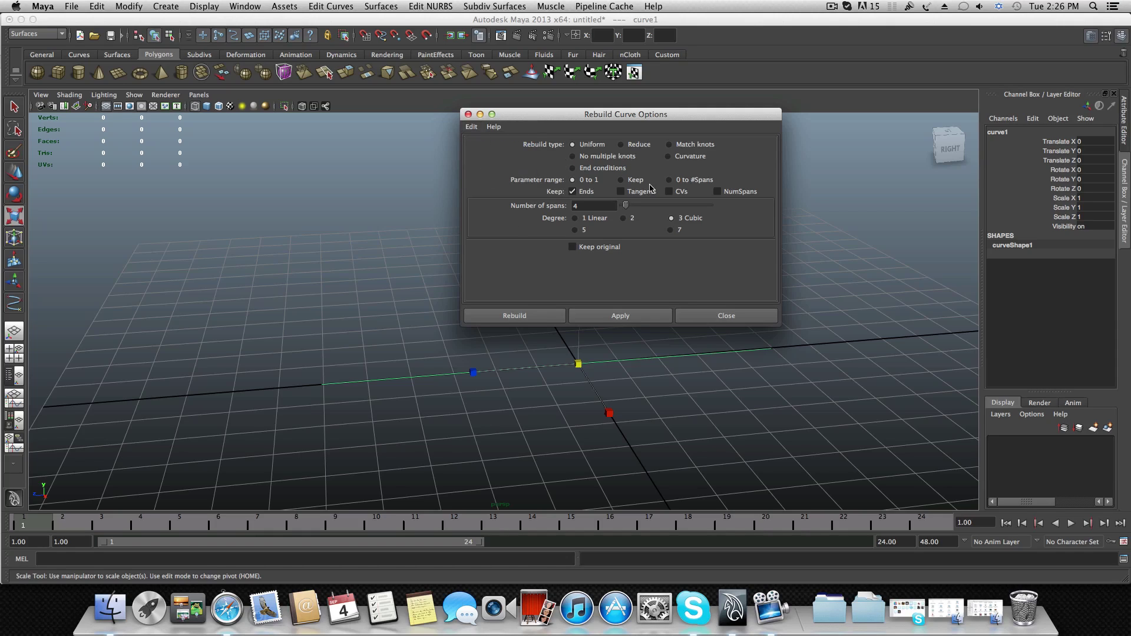
Rebuild the curve with the parameter range 0 to #Spans and a new number of spans
{"action": "left_click", "coordinate": [669, 180]}
{"action": "left_click_drag", "start_coordinate": [597, 207], "coordinate": [569, 211]}
{"action": "left_click", "coordinate": [514, 316]}
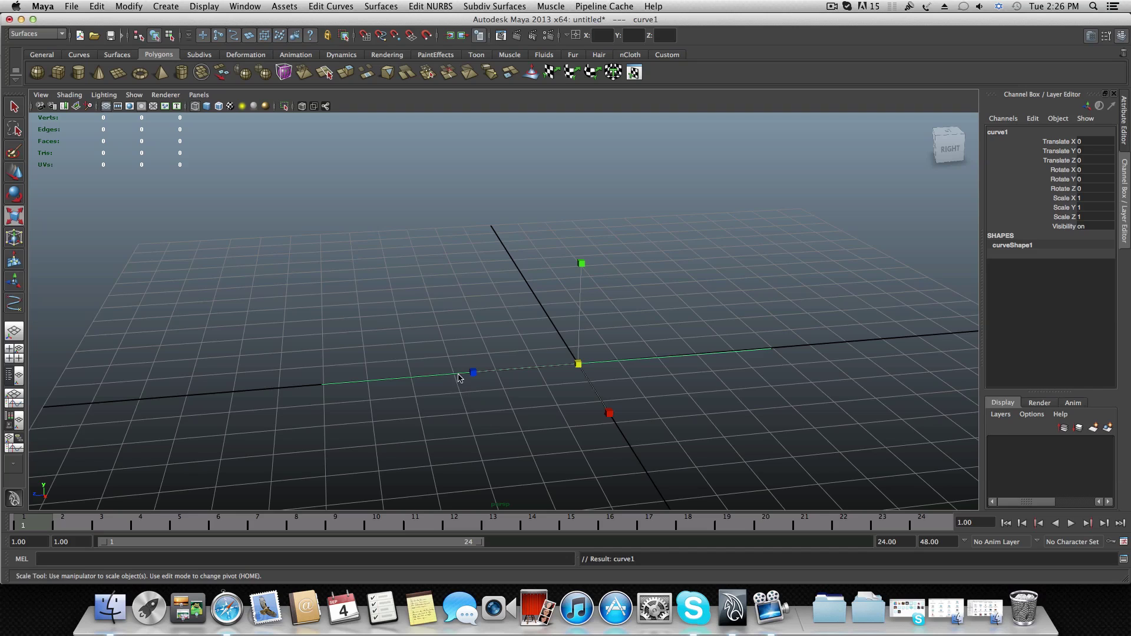
Display the rebuilt curve's control vertices and examine how they are spread along its length
{"action": "right_click_drag", "start_coordinate": [460, 375], "coordinate": [420, 377]}
{"action": "left_click_drag", "start_coordinate": [518, 394], "coordinate": [192, 389], "text": "alt"}
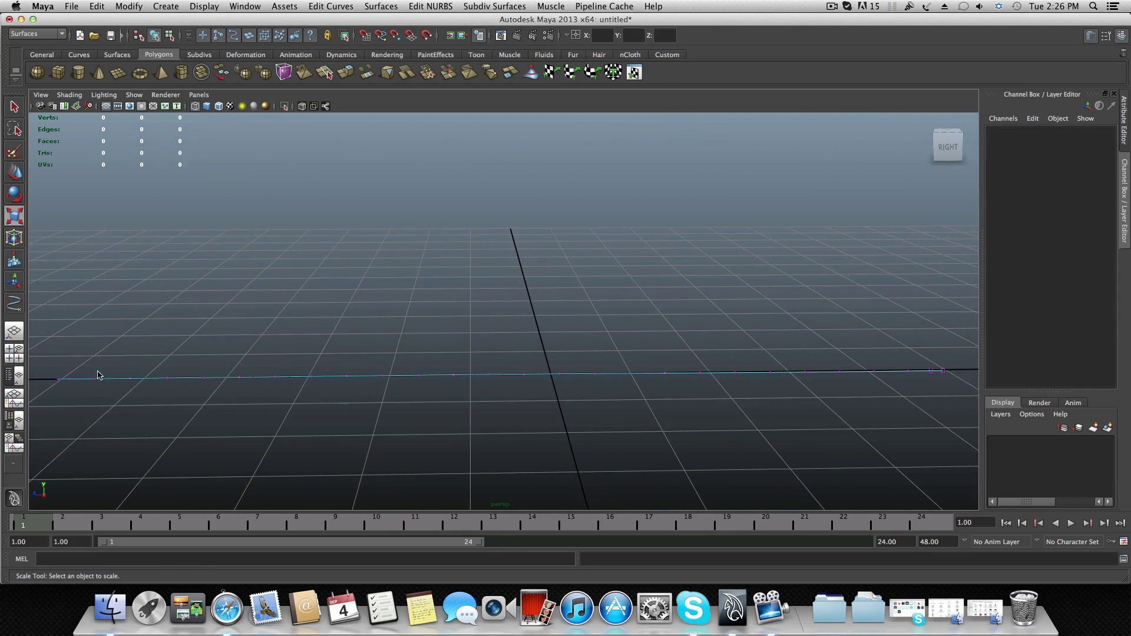
{"action": "right_click", "coordinate": [734, 371]}
{"action": "left_click", "coordinate": [728, 366]}
{"action": "left_click", "coordinate": [857, 363]}
{"action": "left_click_drag", "start_coordinate": [846, 410], "coordinate": [697, 376], "text": "alt"}
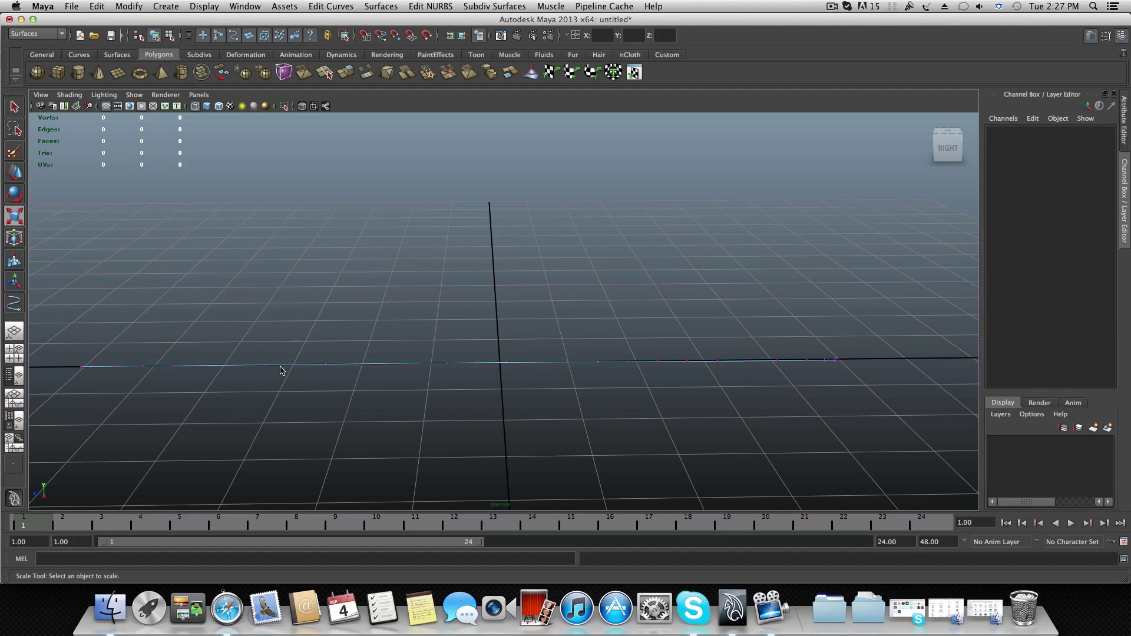
{"action": "left_click_drag", "start_coordinate": [461, 409], "coordinate": [438, 386], "text": "alt"}
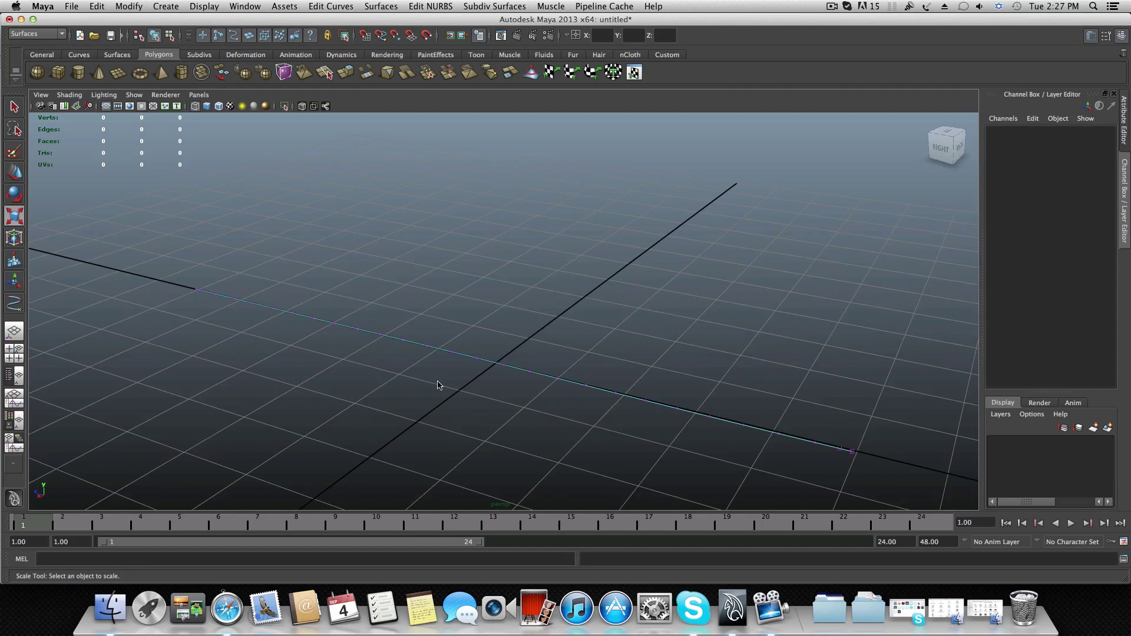
Create a polygon cube, show it shaded, and move it along the curve's axis to Translate Z -5.729
{"action": "left_click", "coordinate": [57, 72]}
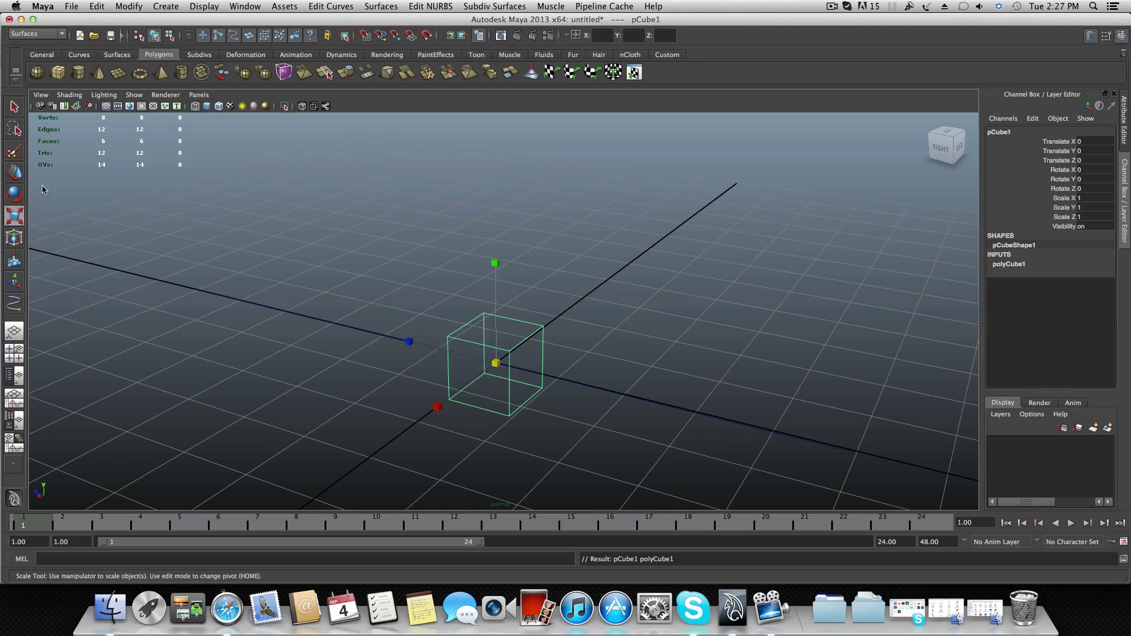
{"action": "key", "text": "5"}
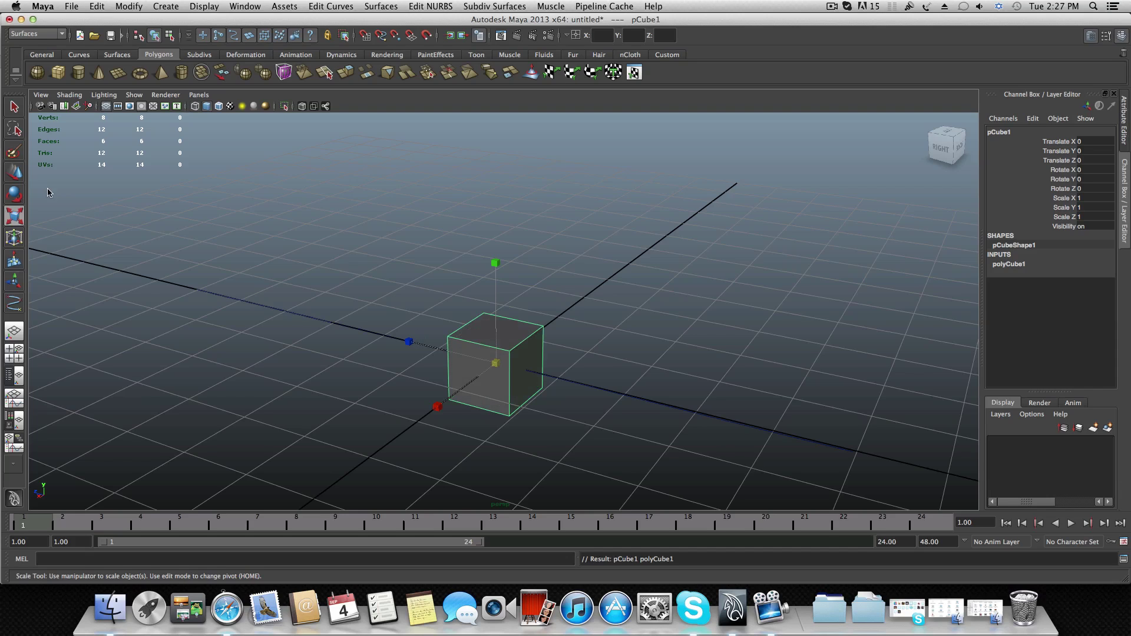
{"action": "left_click", "coordinate": [14, 172]}
{"action": "left_click_drag", "start_coordinate": [435, 352], "coordinate": [830, 444]}
{"action": "middle_click_drag", "start_coordinate": [801, 430], "coordinate": [599, 311], "text": "alt"}
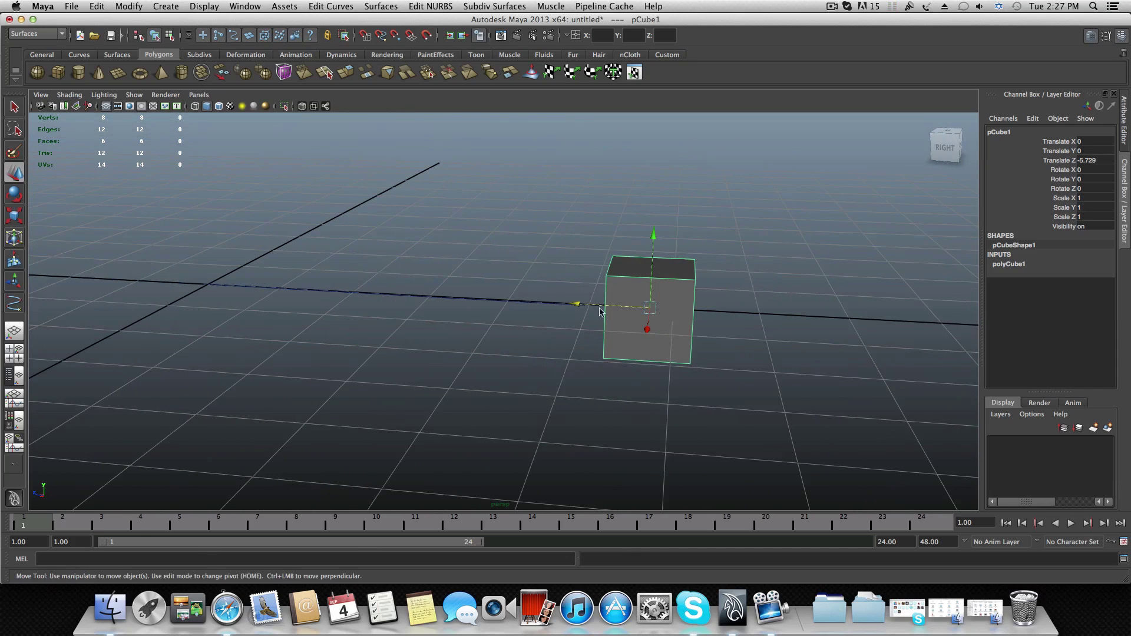
Delete all faces of the cube except the end face farthest from the curve
{"action": "right_click_drag", "start_coordinate": [621, 284], "coordinate": [611, 306]}
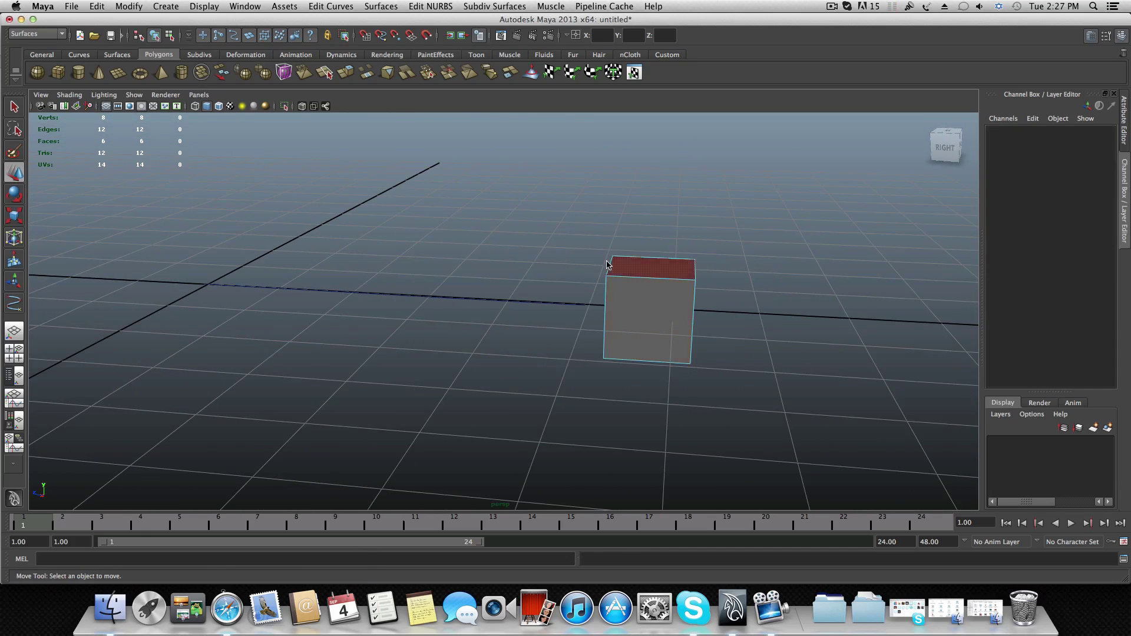
{"action": "left_click_drag", "start_coordinate": [596, 244], "coordinate": [506, 301], "text": "alt"}
{"action": "key", "text": "Delete"}
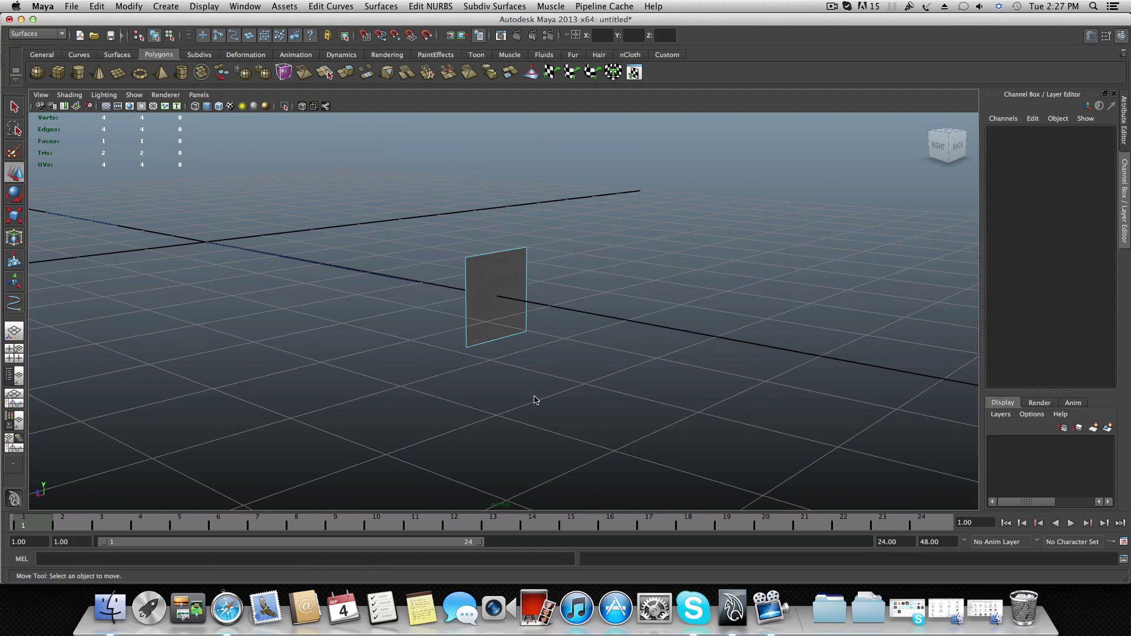
Select the remaining square face as an object and center its pivot
{"action": "left_click_drag", "start_coordinate": [487, 328], "coordinate": [555, 361], "text": "alt"}
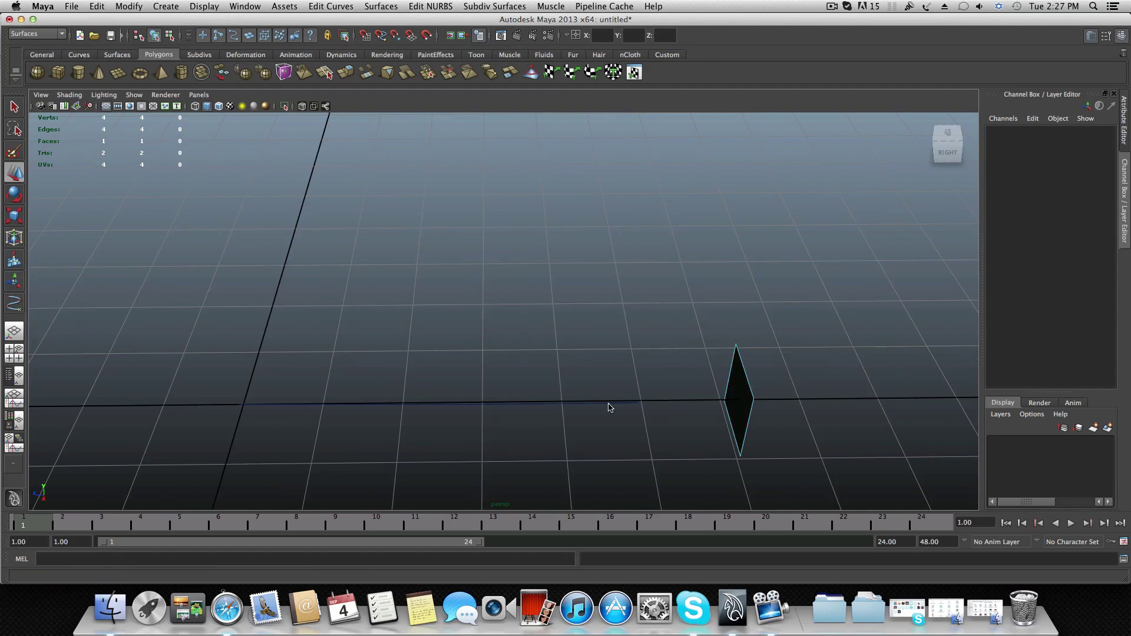
{"action": "left_click_drag", "start_coordinate": [608, 407], "coordinate": [696, 414], "text": "alt"}
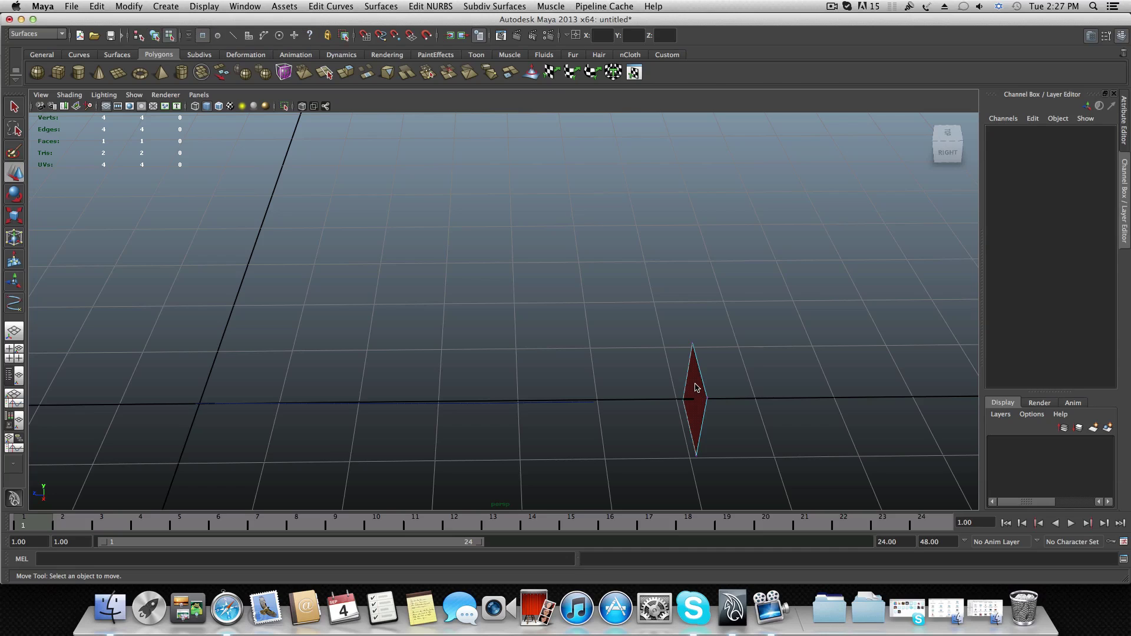
{"action": "left_click", "coordinate": [696, 388]}
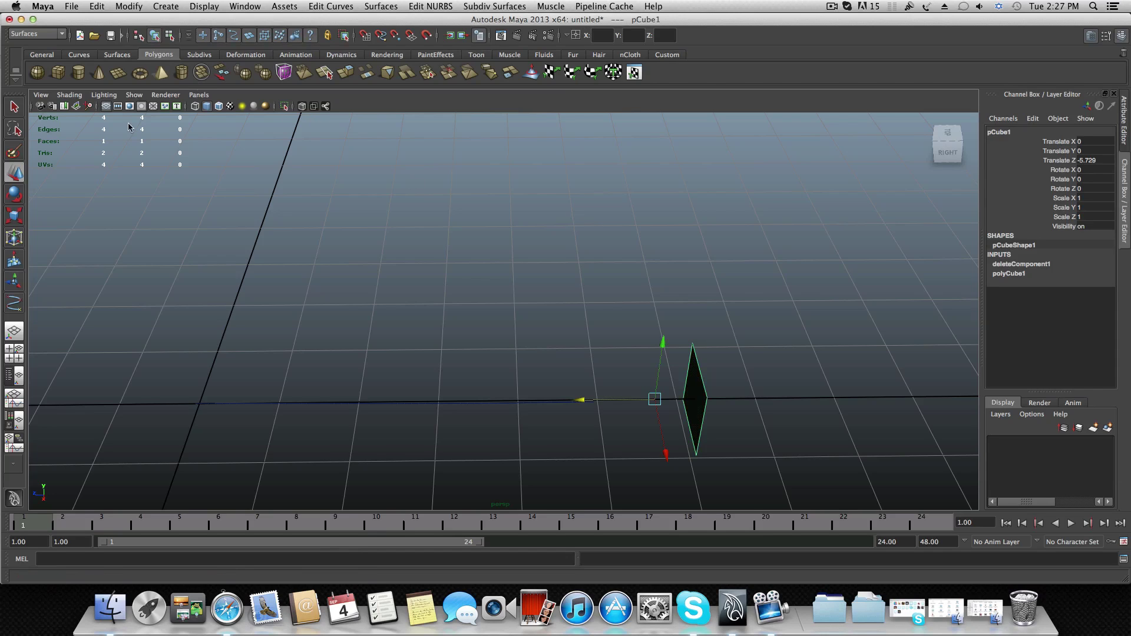
{"action": "left_click_drag", "start_coordinate": [645, 371], "coordinate": [580, 377], "text": "alt"}
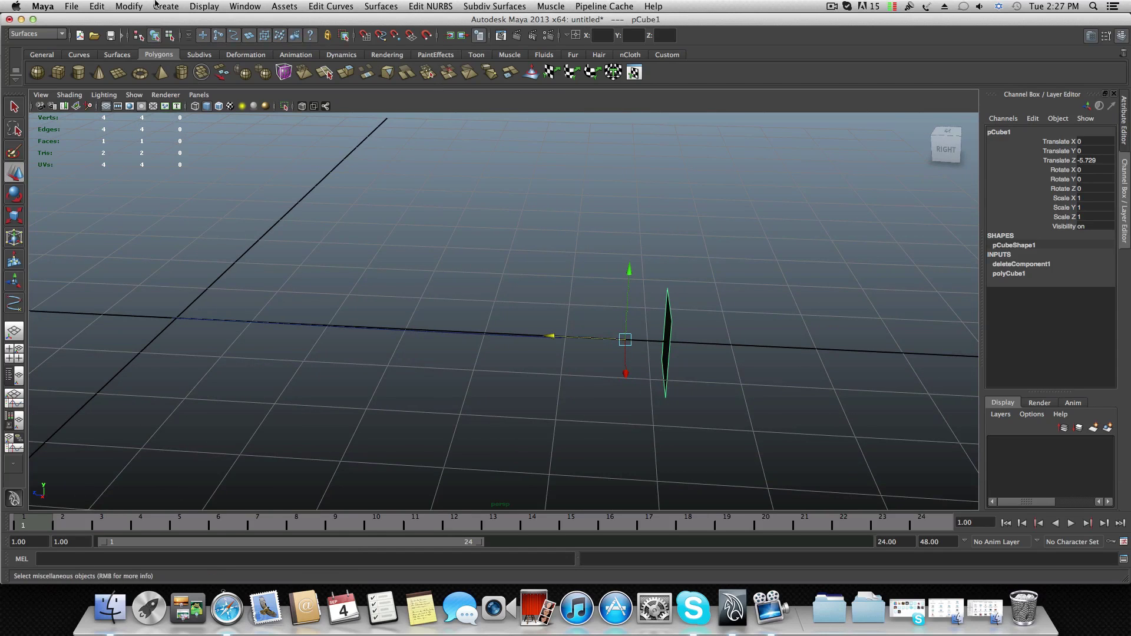
{"action": "left_click", "coordinate": [129, 7]}
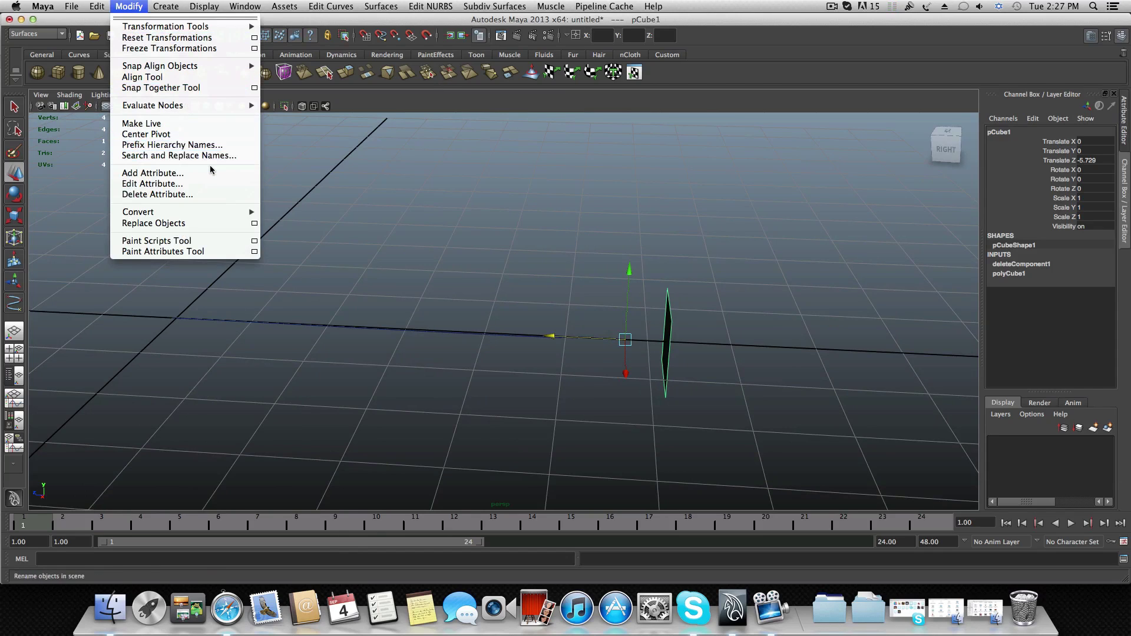
{"action": "left_click", "coordinate": [178, 135]}
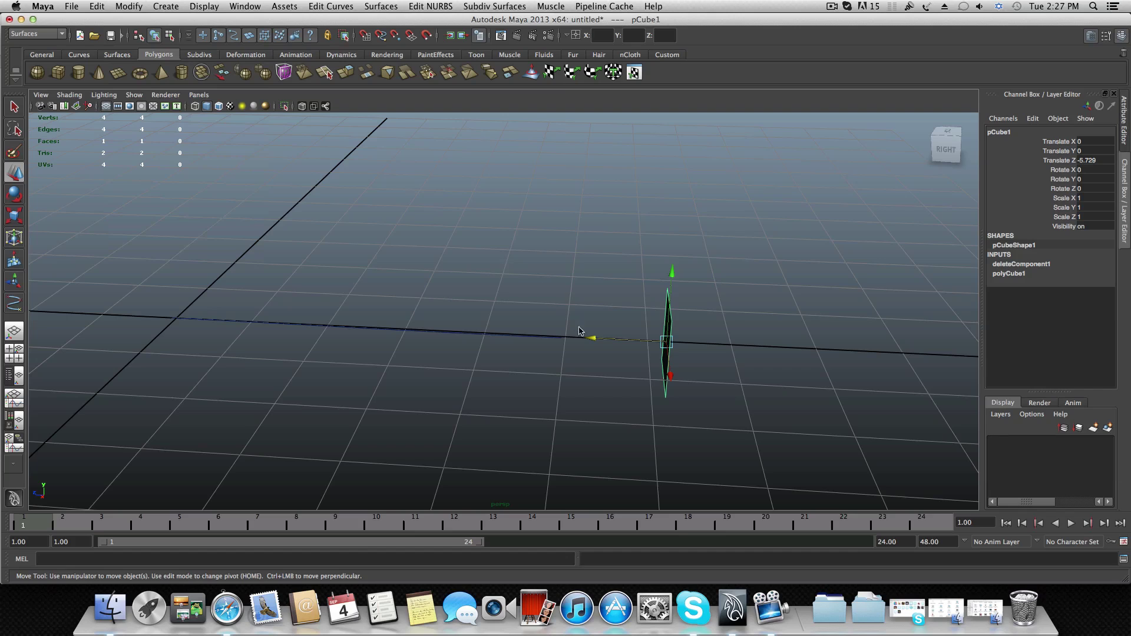
Move the square face along the curve's axis to Translate Z -4.756 and display the curve's control vertices
{"action": "left_click_drag", "start_coordinate": [593, 340], "coordinate": [534, 340]}
{"action": "left_click", "coordinate": [533, 323]}
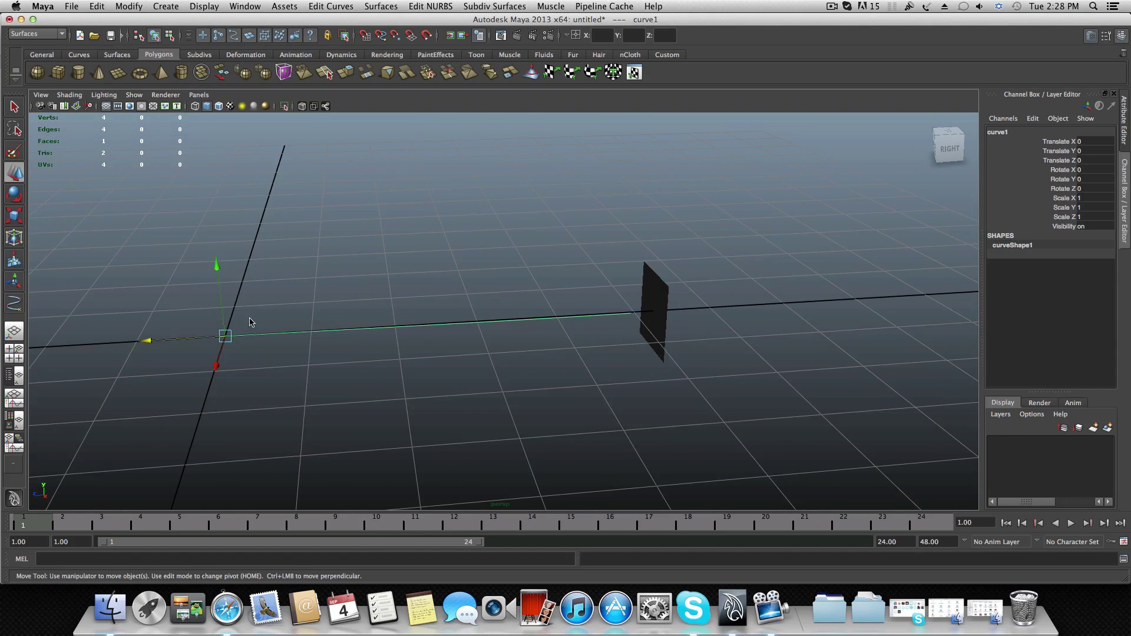
{"action": "left_click_drag", "start_coordinate": [424, 328], "coordinate": [457, 326], "text": "alt"}
{"action": "right_click_drag", "start_coordinate": [512, 331], "coordinate": [470, 328]}
Examine the control vertices at the curve's end nearest the face, selecting the second one from the end
{"action": "left_click_drag", "start_coordinate": [594, 358], "coordinate": [490, 368], "text": "alt"}
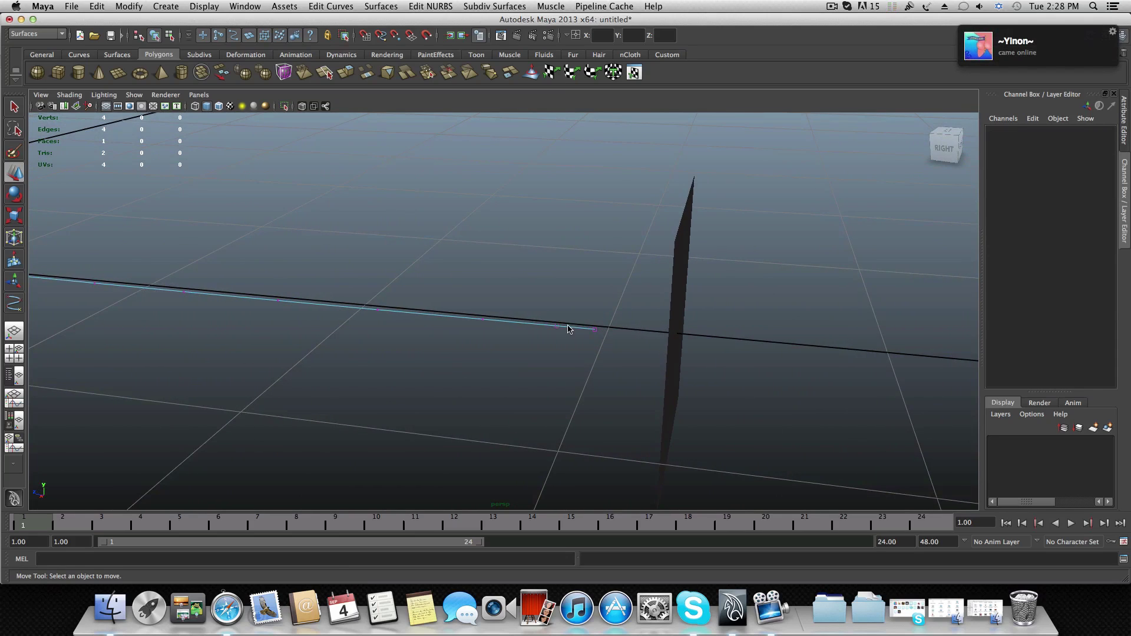
{"action": "scroll", "coordinate": [555, 371], "scroll_direction": "up", "scroll_amount": 5}
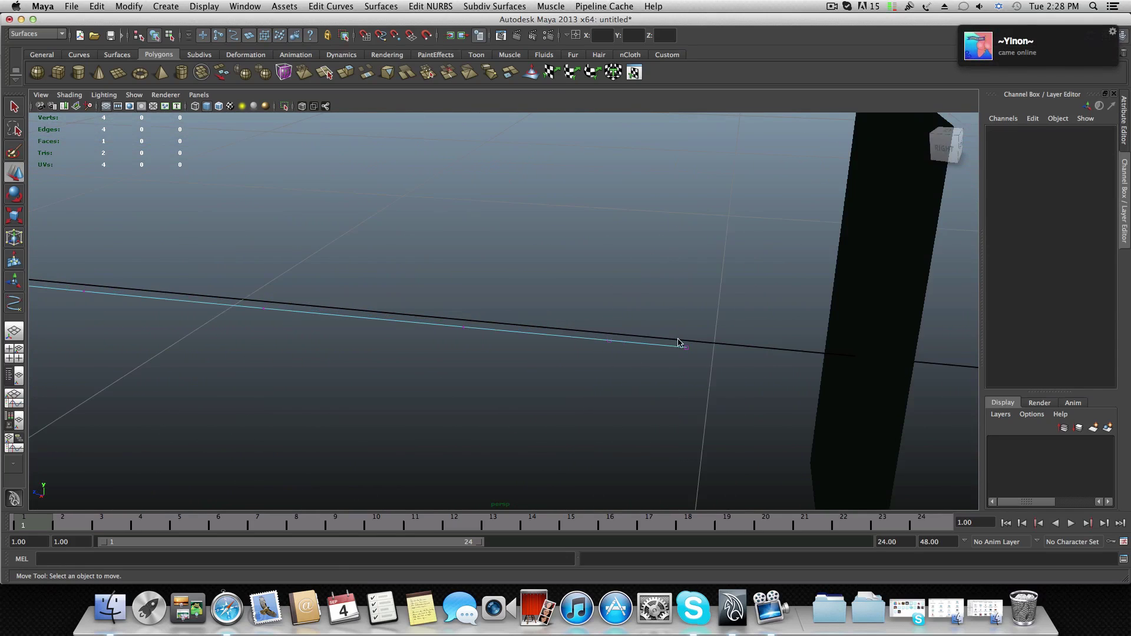
{"action": "left_click", "coordinate": [608, 342]}
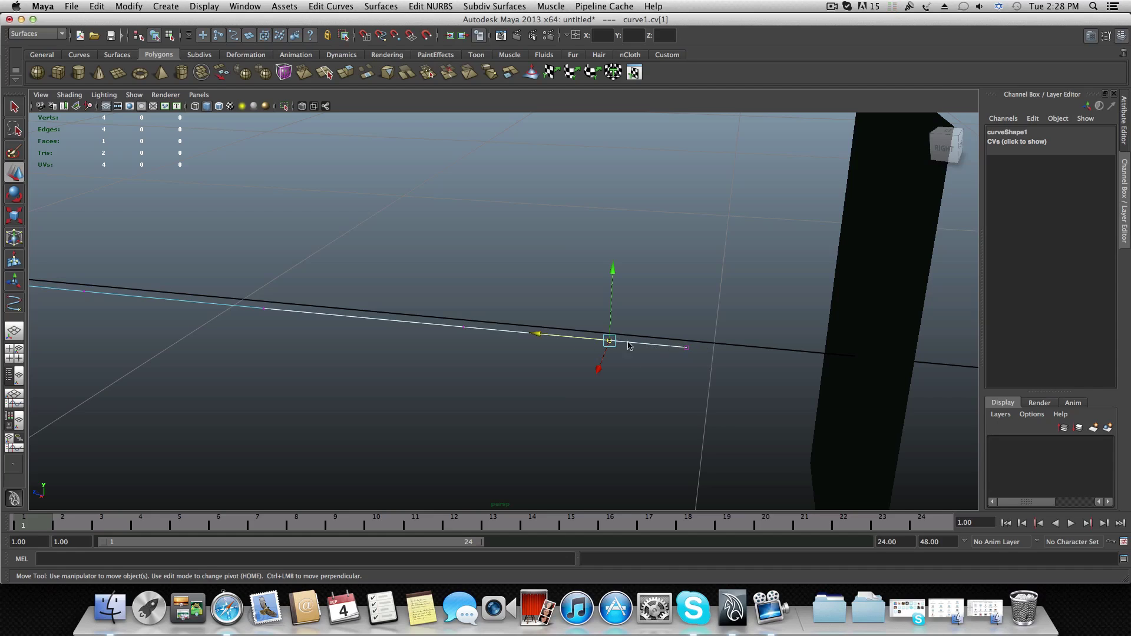
{"action": "left_click", "coordinate": [623, 372]}
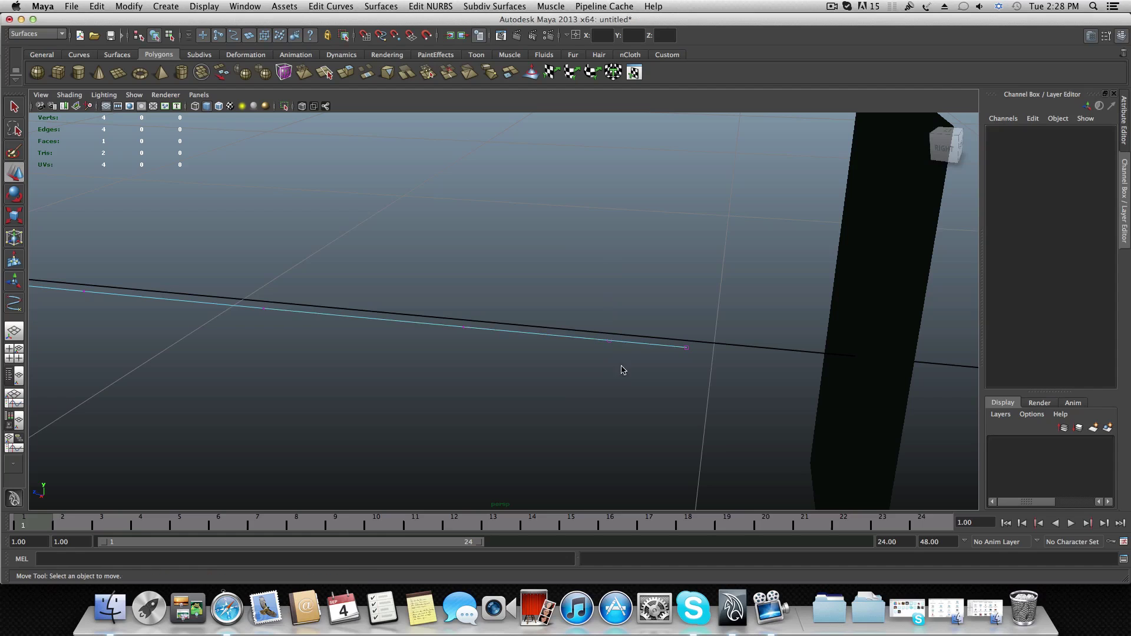
{"action": "left_click", "coordinate": [609, 342]}
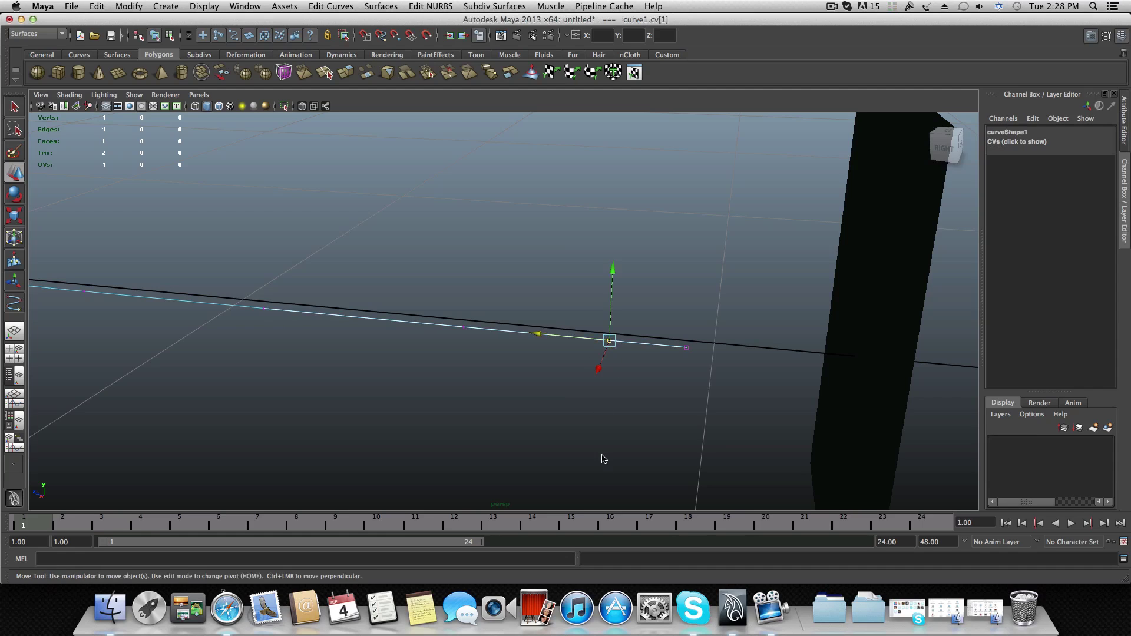
{"action": "left_click_drag", "start_coordinate": [601, 458], "coordinate": [538, 424], "text": "alt"}
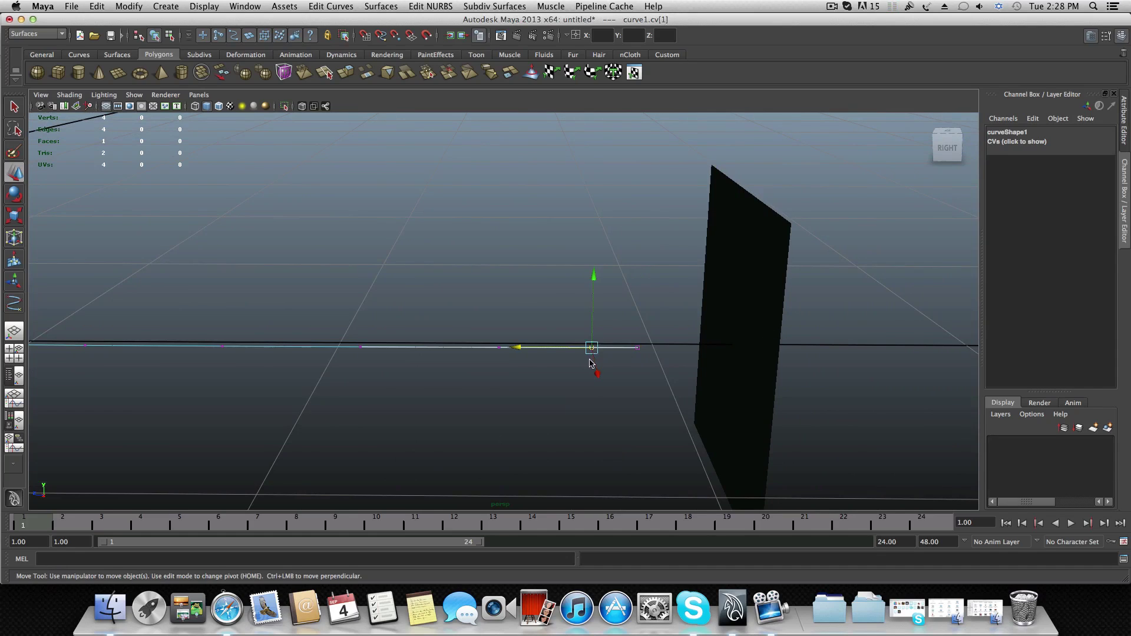
Scale the square face uniformly to 0.614
{"action": "left_click", "coordinate": [765, 337]}
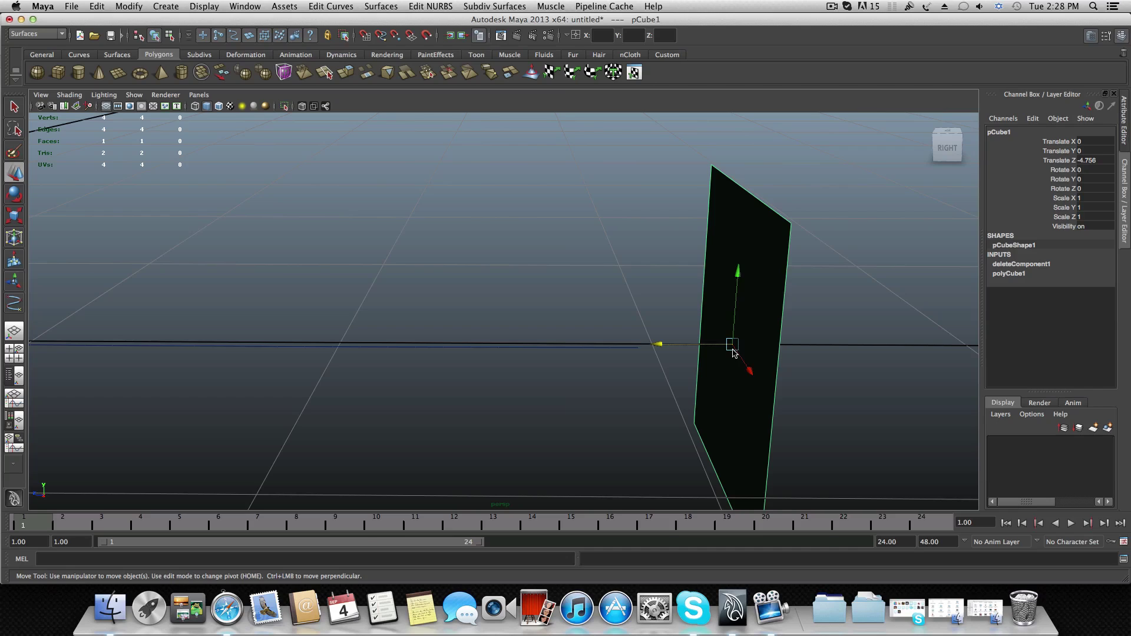
{"action": "key", "text": "r"}
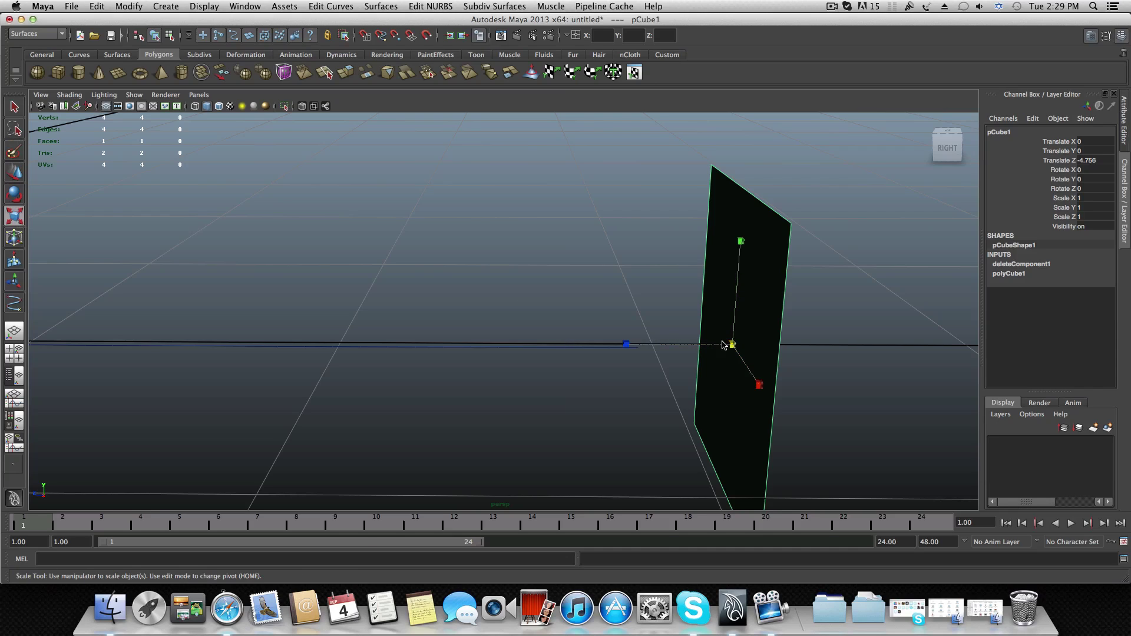
{"action": "left_click_drag", "start_coordinate": [730, 346], "coordinate": [646, 371]}
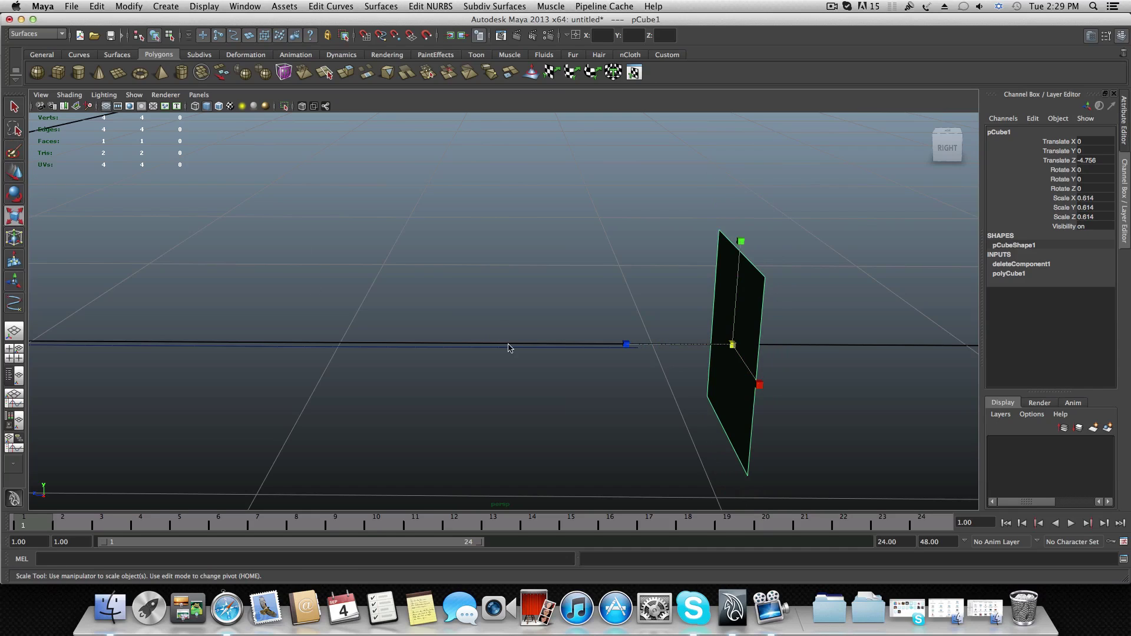
Snap the square face onto the curve's second control vertex from the end, at Translate X 0.036 and Z -4.304
{"action": "right_click_drag", "start_coordinate": [546, 349], "coordinate": [480, 353]}
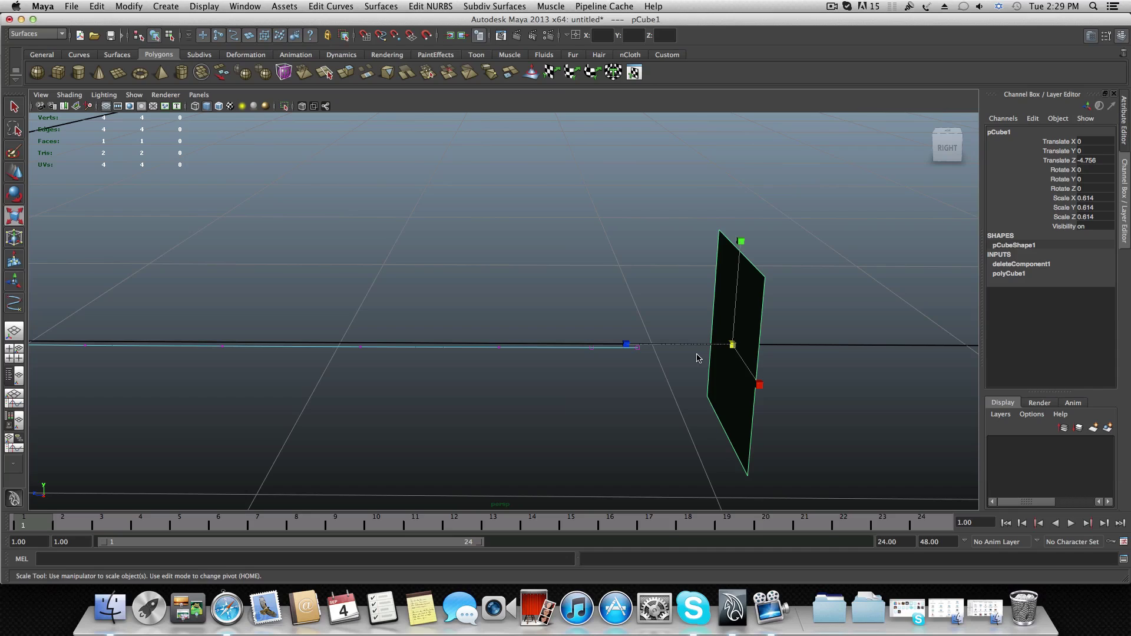
{"action": "left_click", "coordinate": [13, 174]}
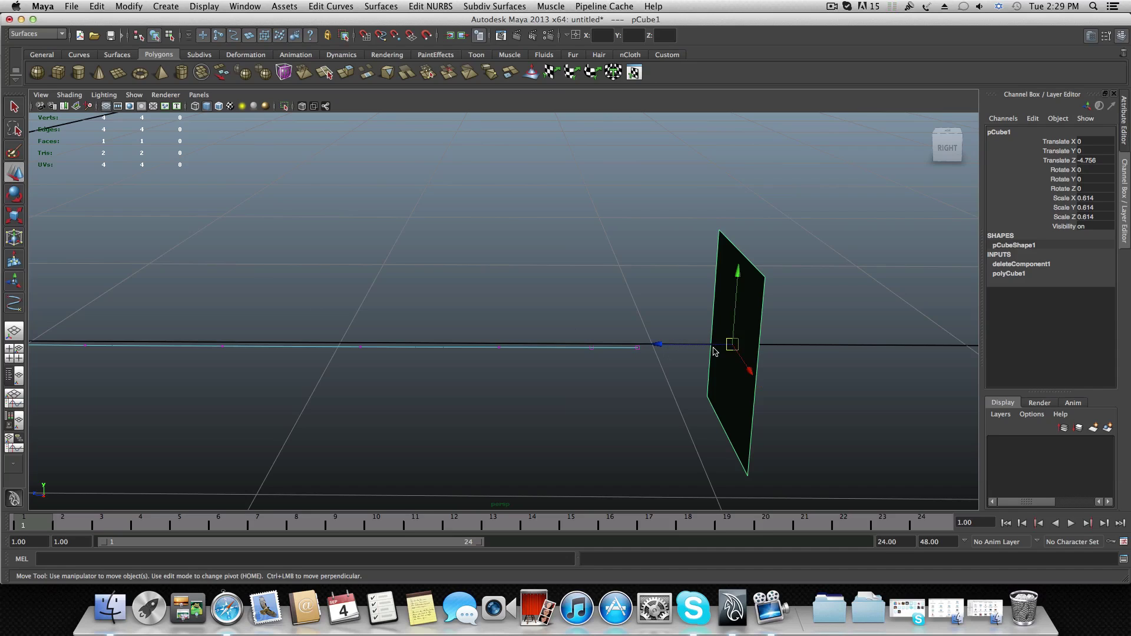
{"action": "key", "text": "v"}
{"action": "key", "text": "v"}
{"action": "key", "text": "v"}
{"action": "left_click_drag", "start_coordinate": [732, 346], "coordinate": [596, 348]}
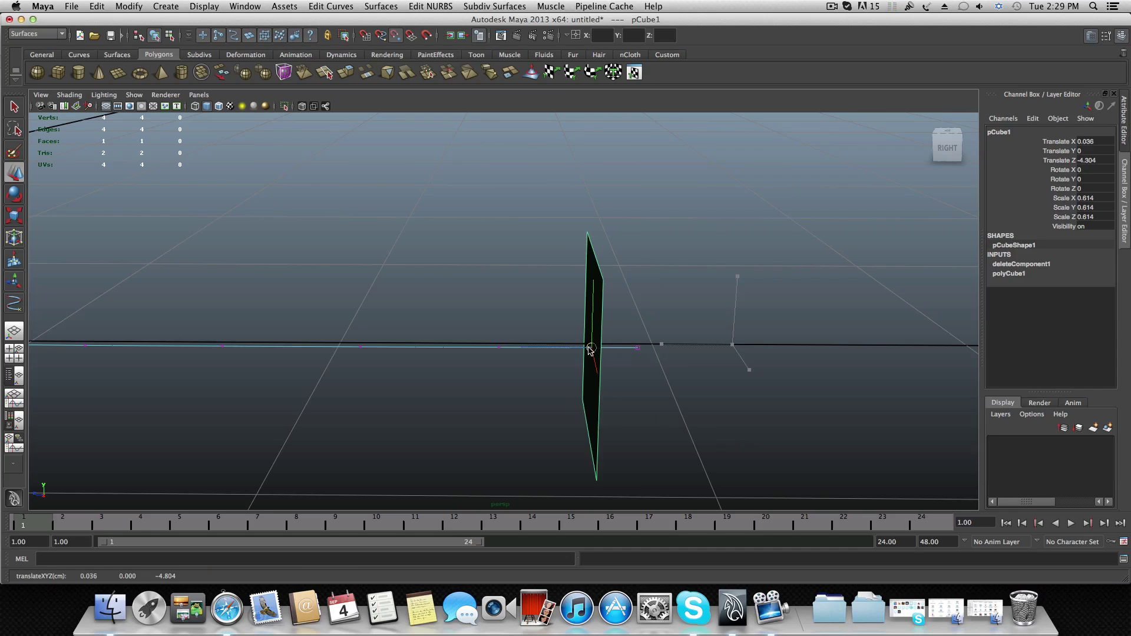
{"action": "left_click_drag", "start_coordinate": [590, 349], "coordinate": [722, 325]}
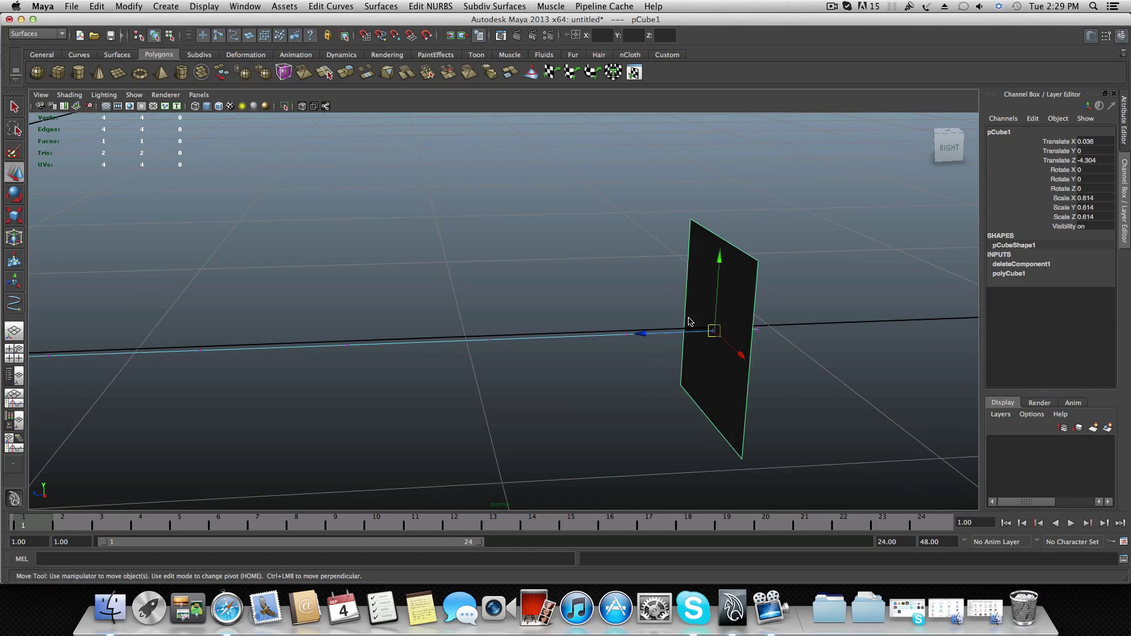
Add the curve to the face selection and open the polygon Extrude options, keeping the dialog clear of the model
{"action": "mouse_move", "coordinate": [687, 367]}
{"action": "left_mouse_down", "text": "alt"}
{"action": "mouse_move", "coordinate": [642, 369]}
{"action": "mouse_move", "coordinate": [690, 375]}
{"action": "left_mouse_up", "text": "alt"}
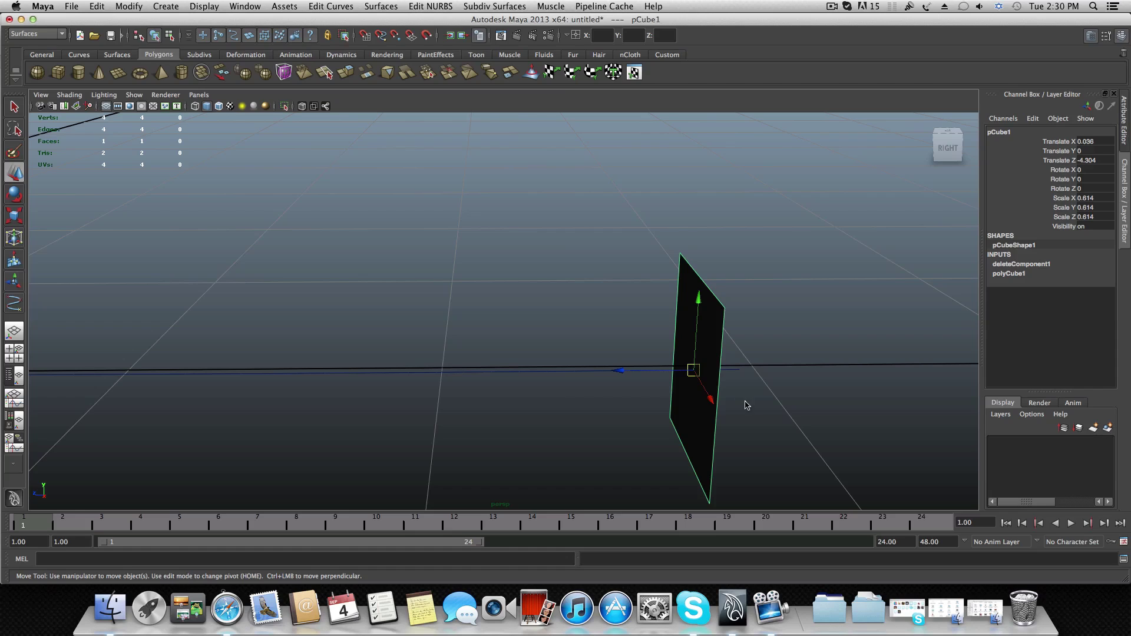
{"action": "left_click", "coordinate": [567, 374]}
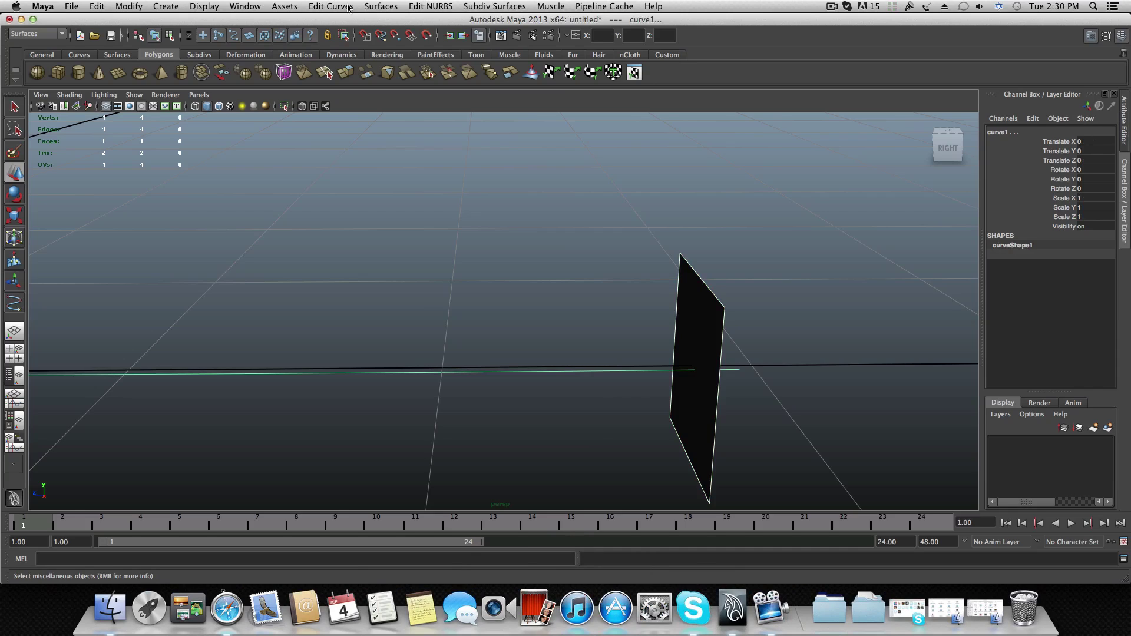
{"action": "left_click", "coordinate": [394, 8]}
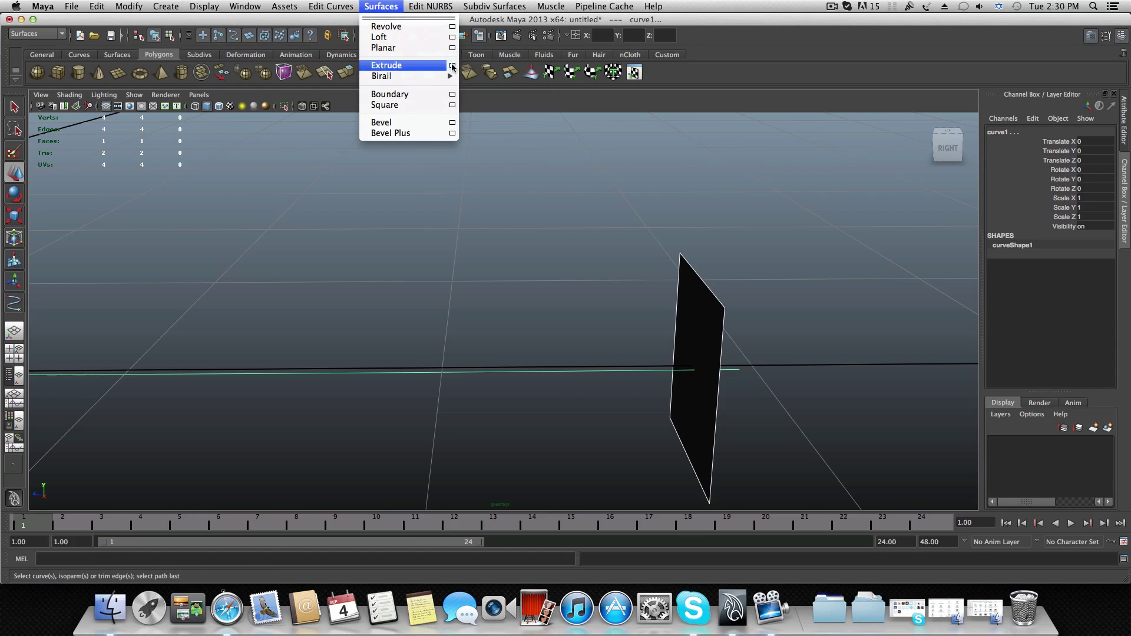
{"action": "left_click", "coordinate": [375, 8]}
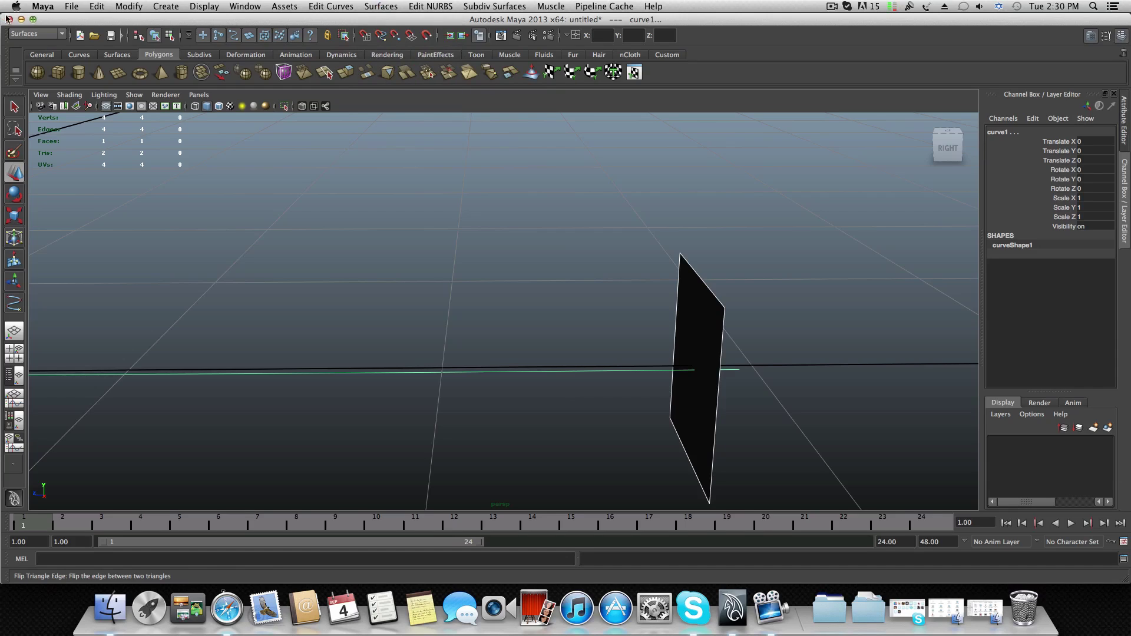
{"action": "left_click", "coordinate": [34, 35]}
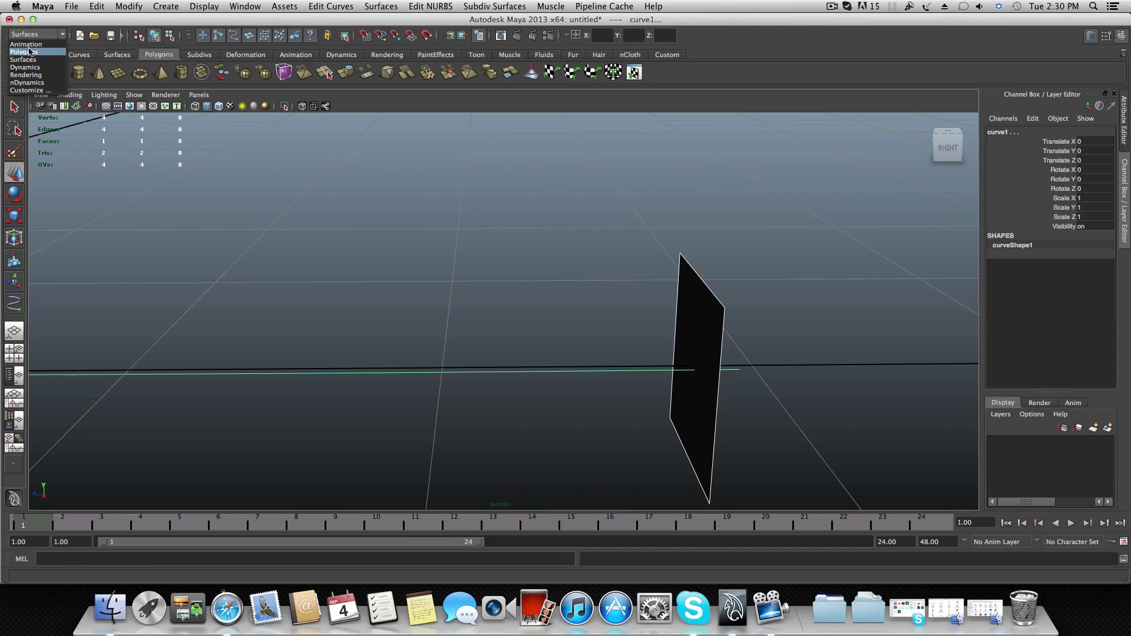
{"action": "left_click", "coordinate": [30, 54]}
{"action": "left_click", "coordinate": [393, 6]}
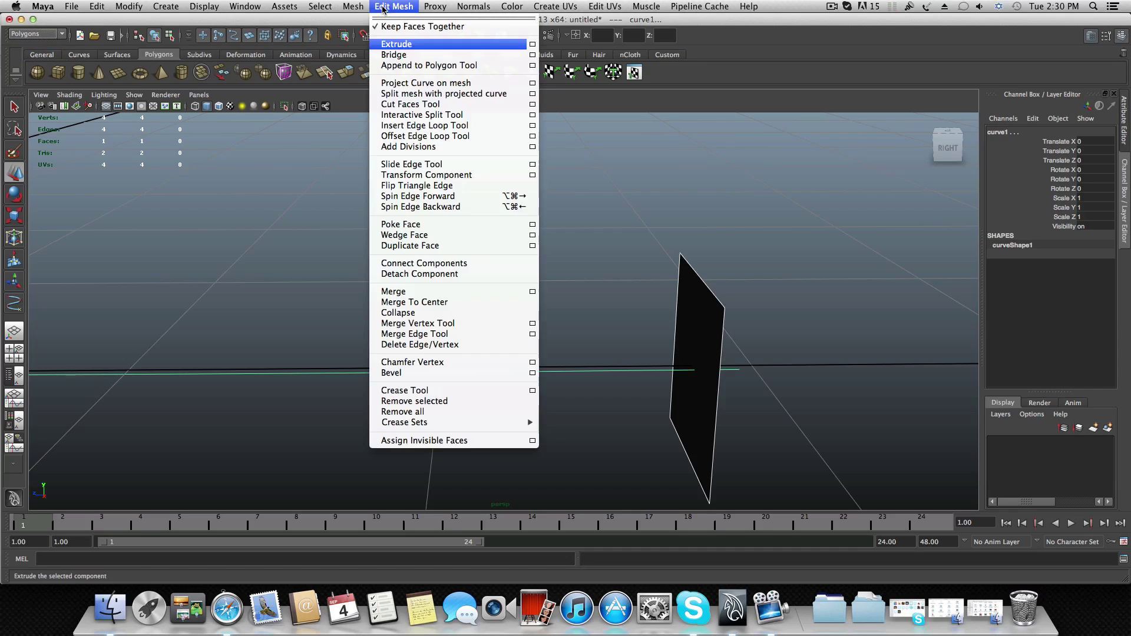
{"action": "left_click", "coordinate": [533, 45]}
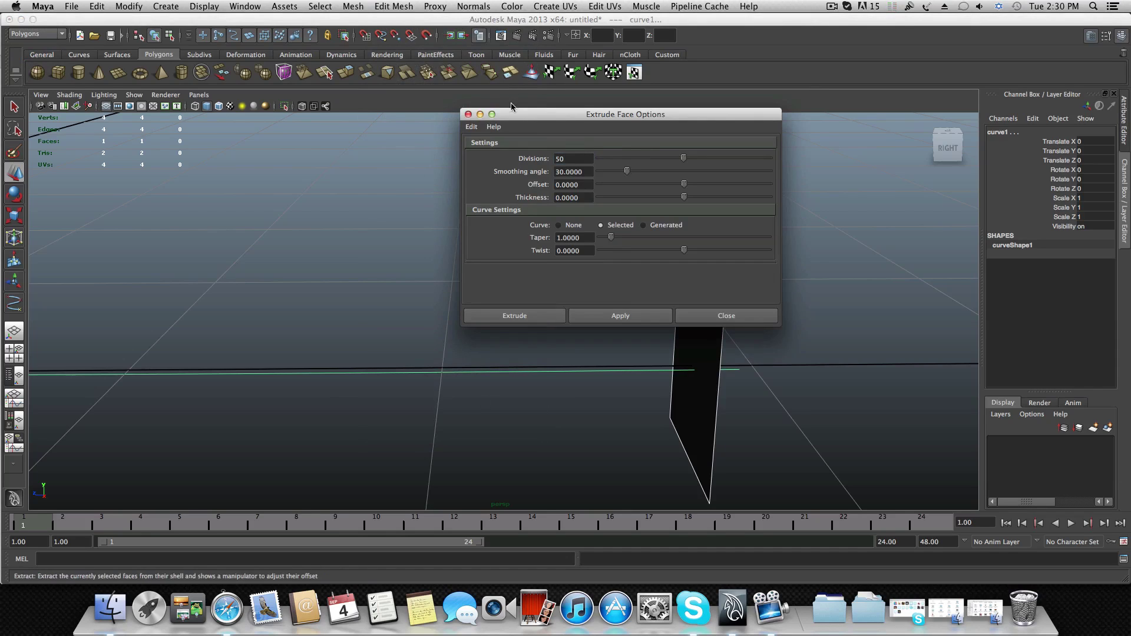
{"action": "left_click_drag", "start_coordinate": [536, 120], "coordinate": [797, 106]}
Select only the curve and examine how its end sits against the square face
{"action": "left_click", "coordinate": [661, 245]}
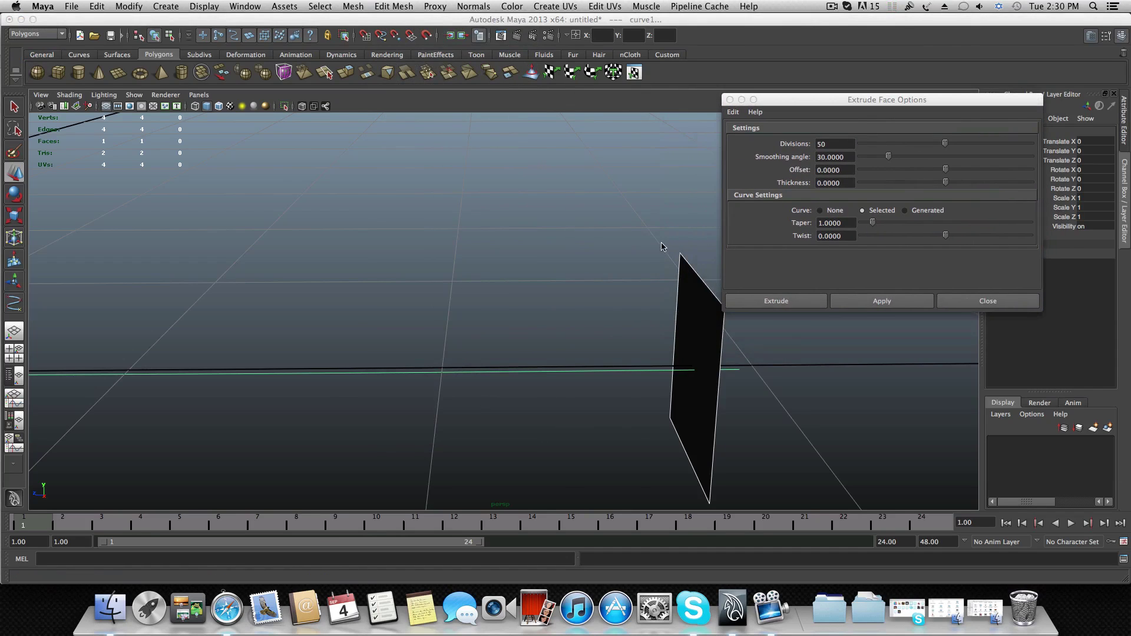
{"action": "key", "text": "f"}
{"action": "left_click_drag", "start_coordinate": [492, 242], "coordinate": [493, 279], "text": "alt"}
{"action": "left_click_drag", "start_coordinate": [555, 230], "coordinate": [533, 241], "text": "alt"}
{"action": "left_click", "coordinate": [561, 323]}
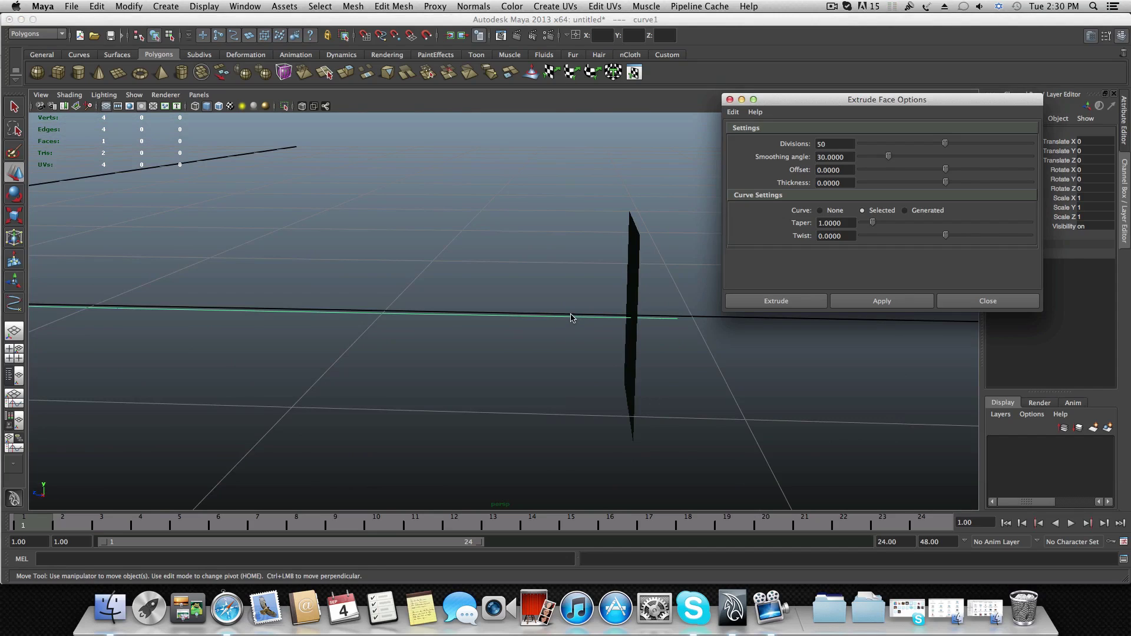
{"action": "left_click_drag", "start_coordinate": [575, 323], "coordinate": [519, 321], "text": "alt"}
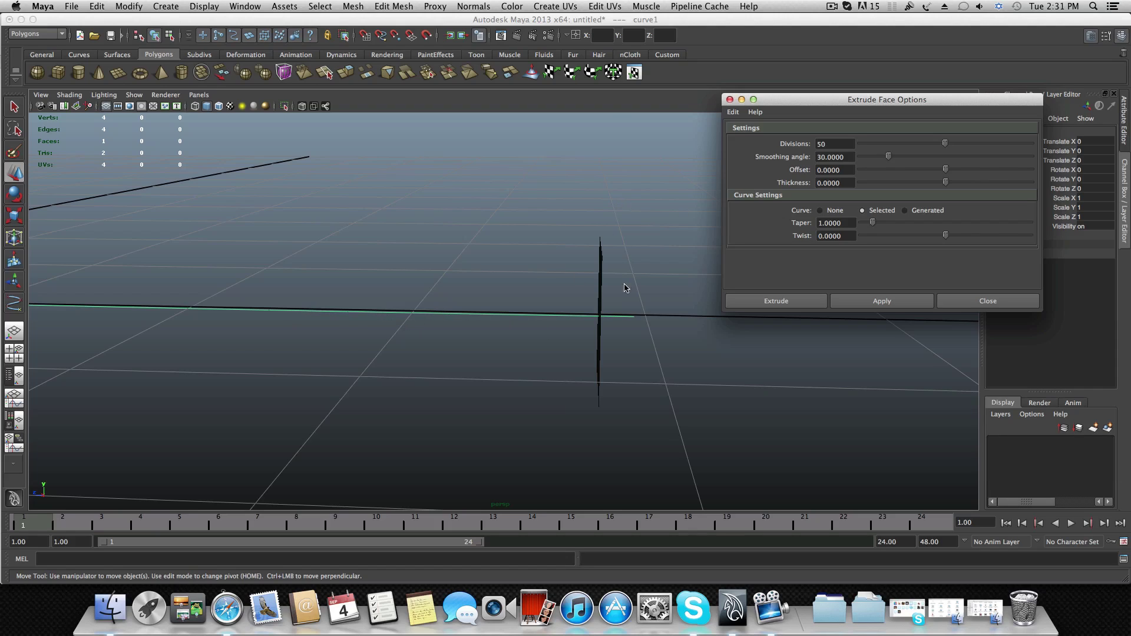
Select the square face followed by the curve and extrude the face along the curve with 25 divisions
{"action": "left_click", "coordinate": [601, 283]}
{"action": "left_click_drag", "start_coordinate": [602, 283], "coordinate": [510, 338], "text": "alt"}
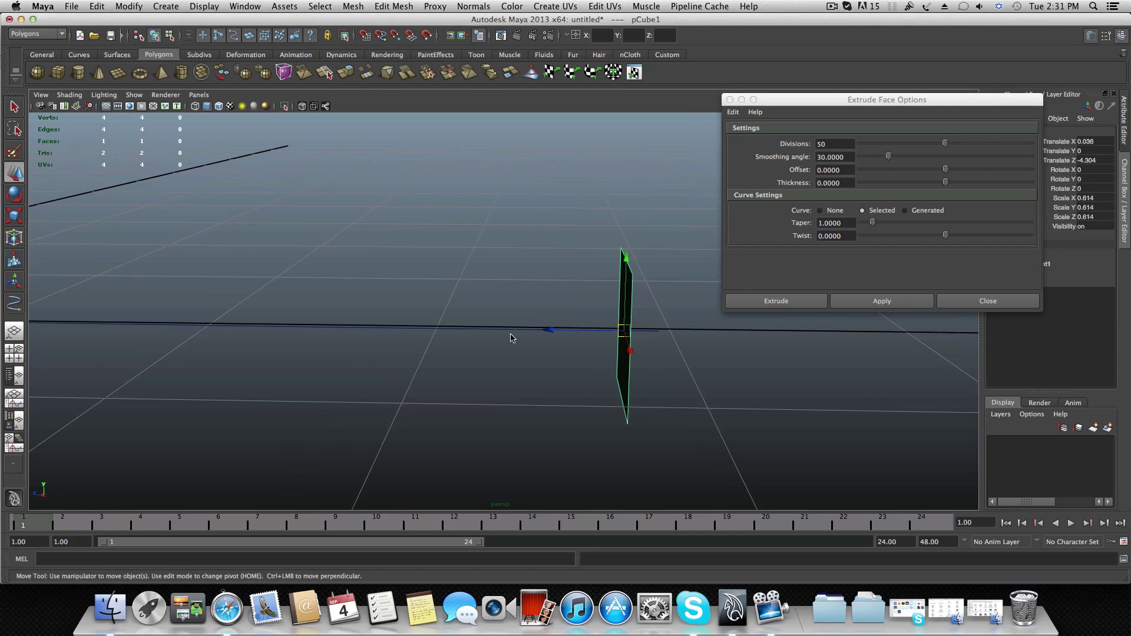
{"action": "left_click", "coordinate": [514, 328]}
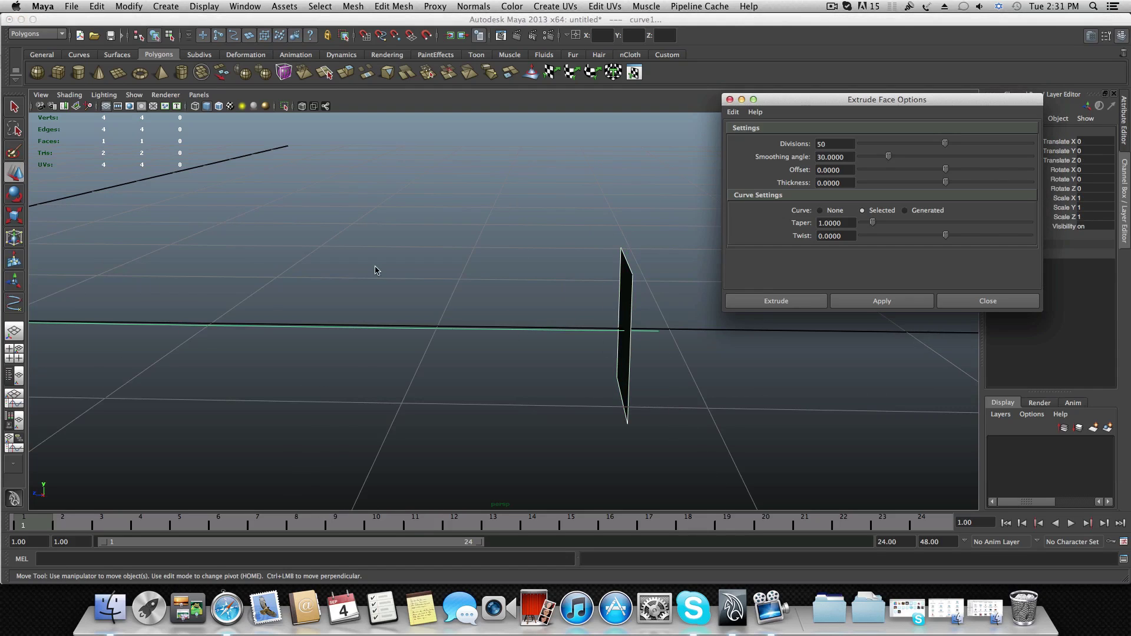
{"action": "double_click", "coordinate": [819, 144]}
{"action": "left_click", "coordinate": [797, 302]}
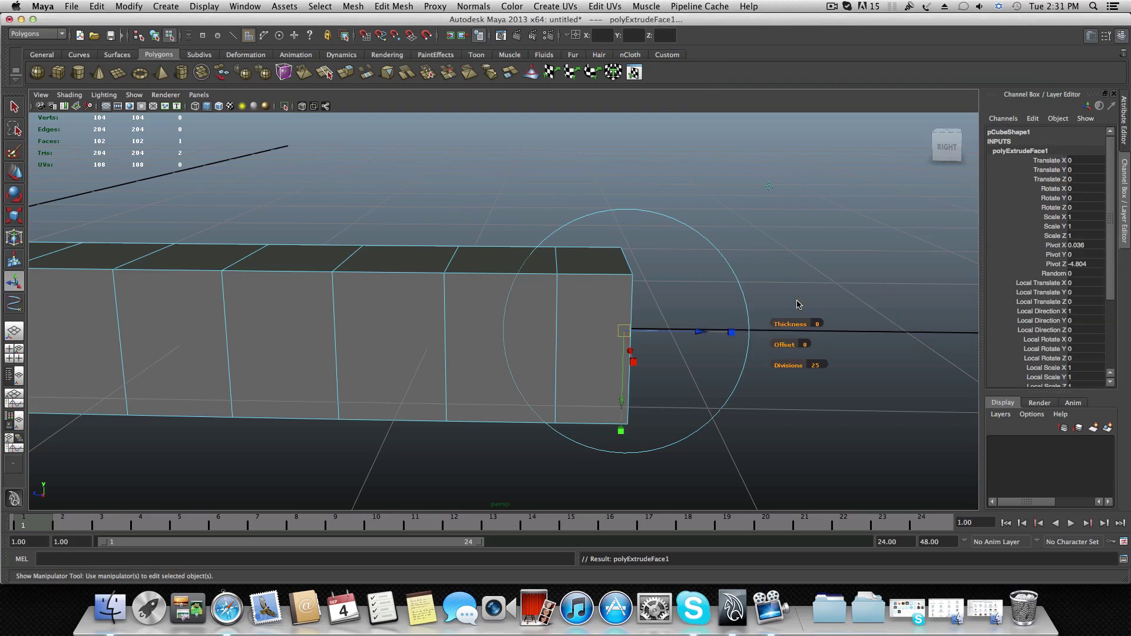
Inspect the extruded bar from several angles and display it with X-Ray shading
{"action": "left_click_drag", "start_coordinate": [805, 281], "coordinate": [514, 311], "text": "alt"}
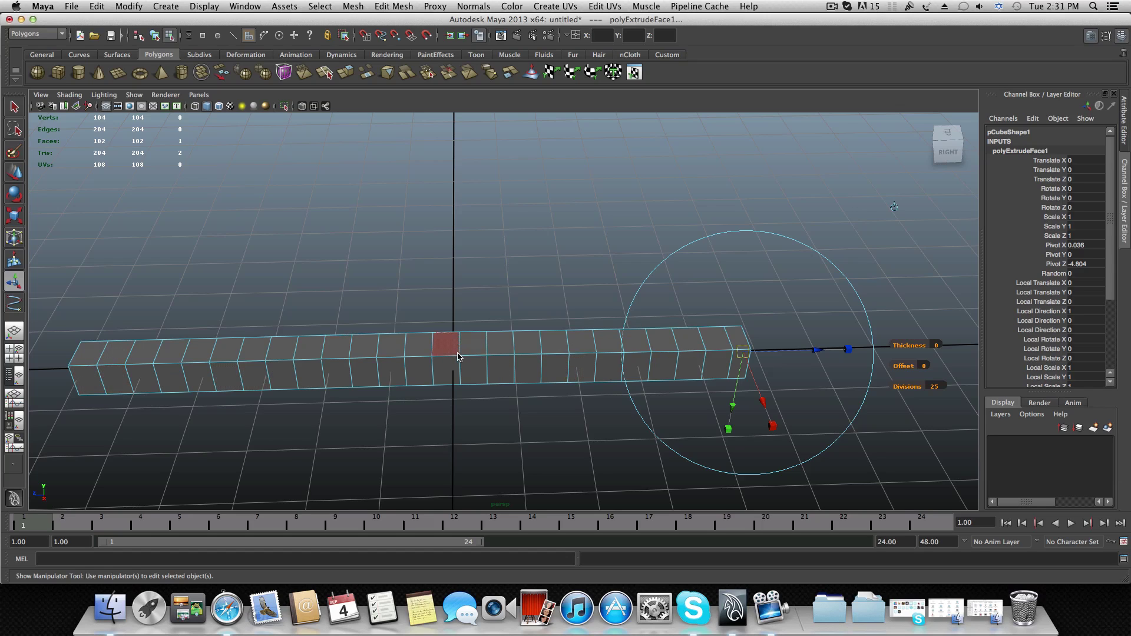
{"action": "left_click_drag", "start_coordinate": [457, 356], "coordinate": [530, 330], "text": "alt"}
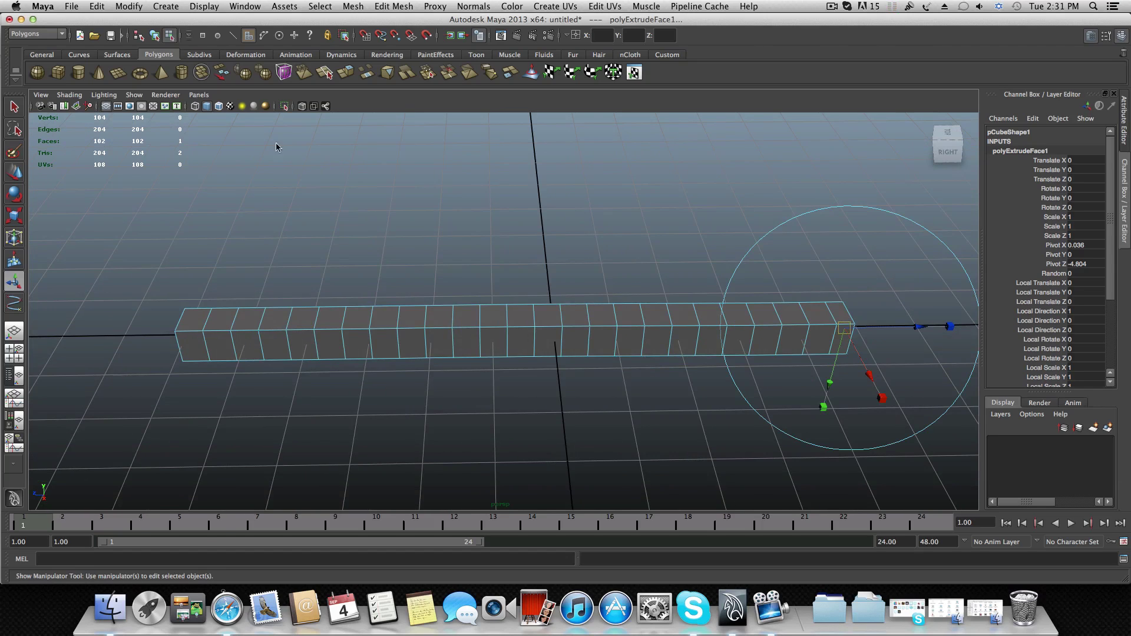
{"action": "left_click", "coordinate": [69, 94]}
{"action": "left_click", "coordinate": [89, 215]}
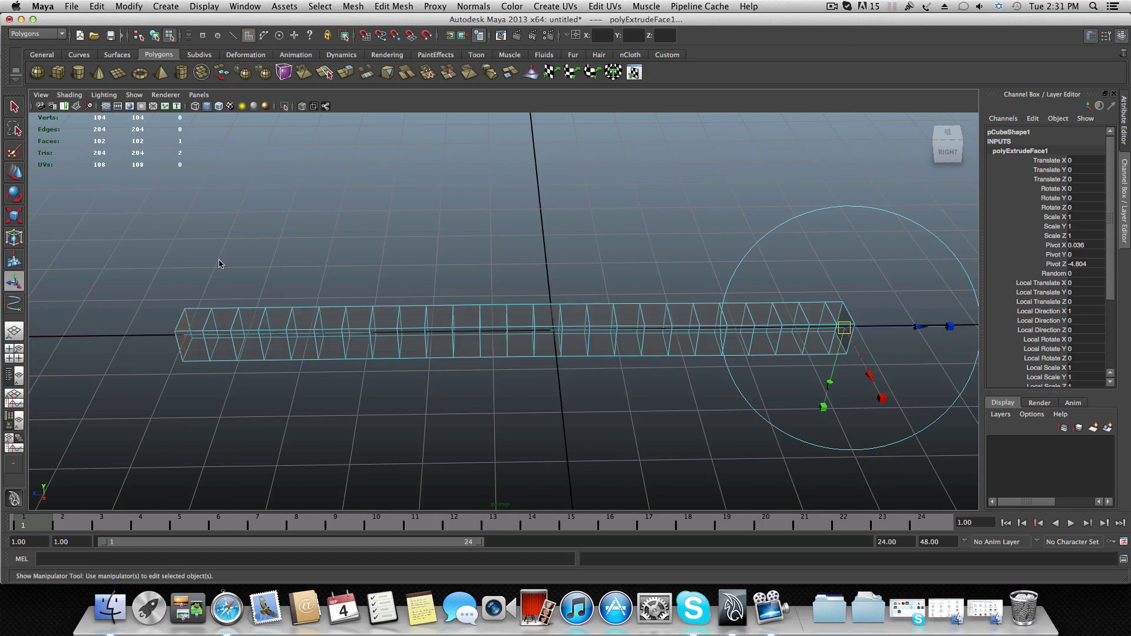
Deselect the extruded mesh and display the control vertices of the curve running through it
{"action": "left_click_drag", "start_coordinate": [530, 348], "coordinate": [674, 360], "text": "alt"}
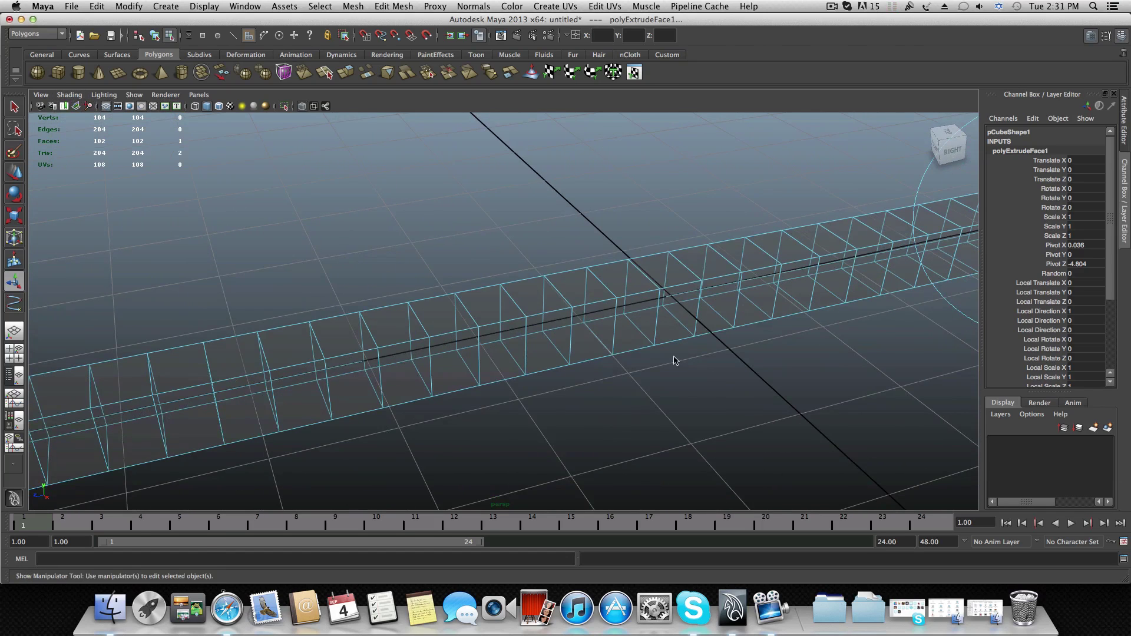
{"action": "right_click_drag", "start_coordinate": [556, 320], "coordinate": [505, 337]}
{"action": "scroll", "coordinate": [505, 338], "scroll_direction": "down", "scroll_amount": 5}
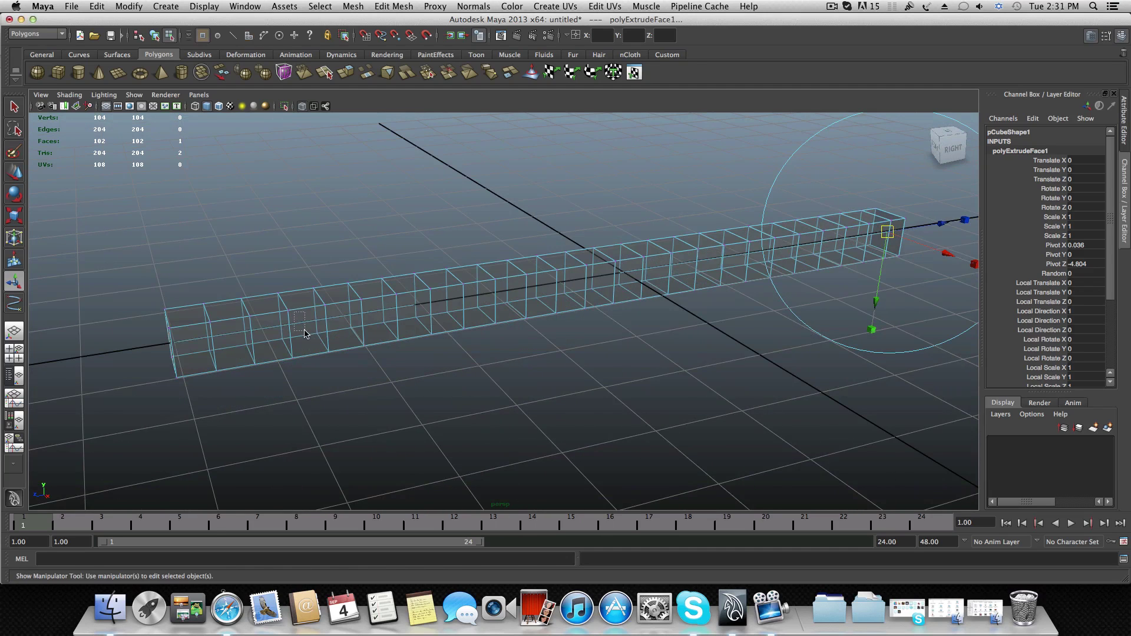
{"action": "left_click", "coordinate": [304, 329]}
{"action": "left_click_drag", "start_coordinate": [515, 327], "coordinate": [851, 300], "text": "alt"}
{"action": "right_click", "coordinate": [810, 300]}
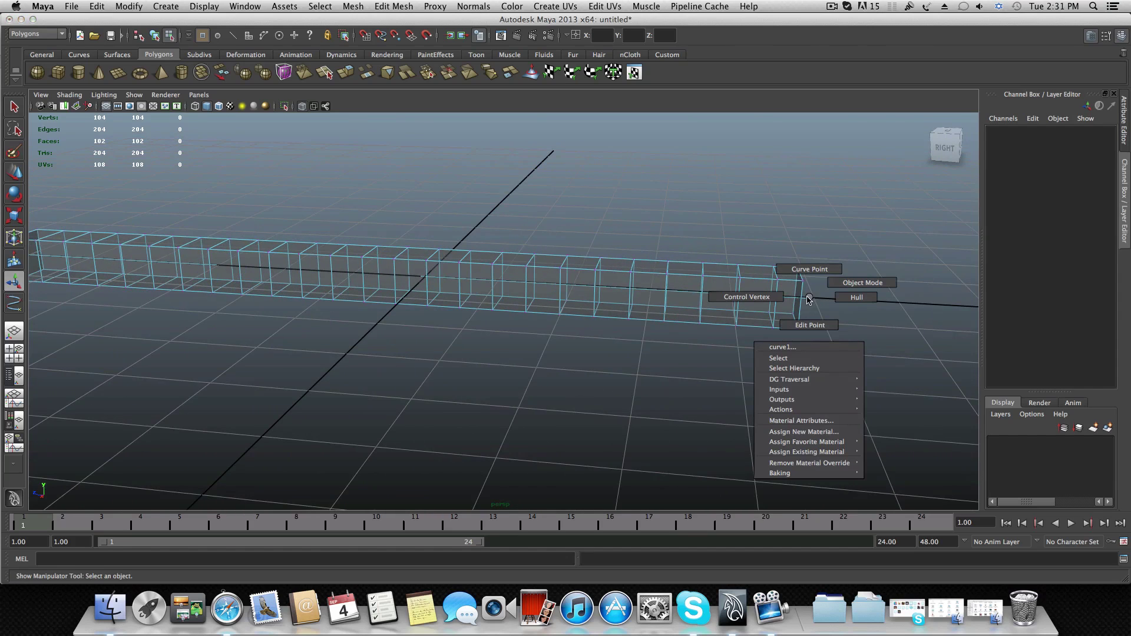
{"action": "left_click", "coordinate": [784, 301]}
{"action": "right_click_drag", "start_coordinate": [783, 302], "coordinate": [723, 326], "text": "alt"}
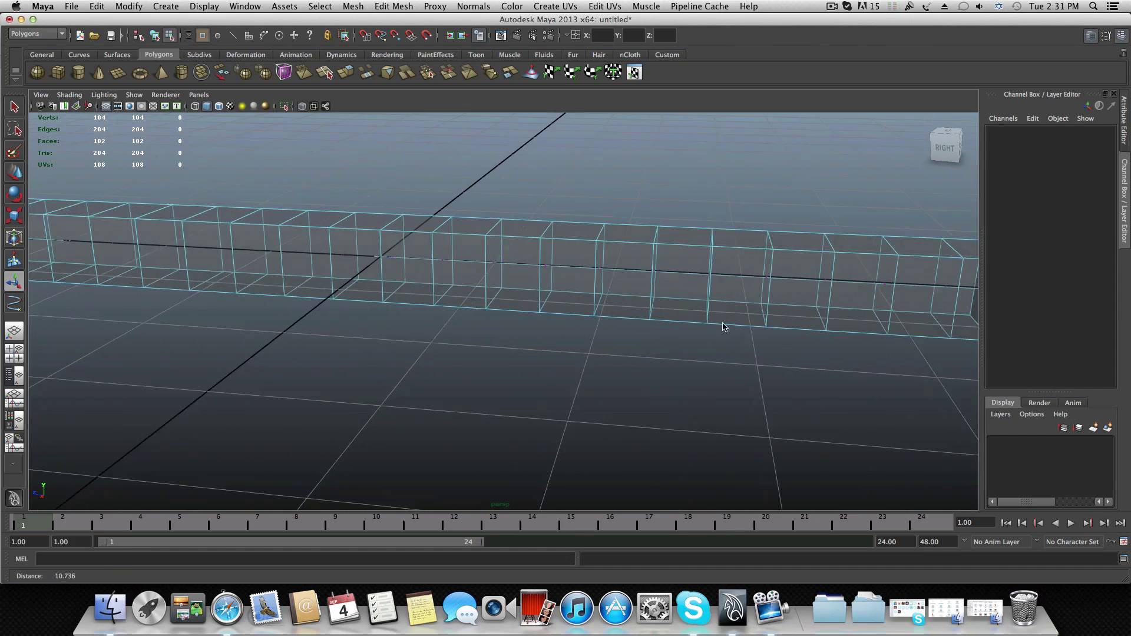
{"action": "left_click_drag", "start_coordinate": [723, 327], "coordinate": [790, 323], "text": "alt"}
{"action": "right_click_drag", "start_coordinate": [790, 324], "coordinate": [566, 331], "text": "alt"}
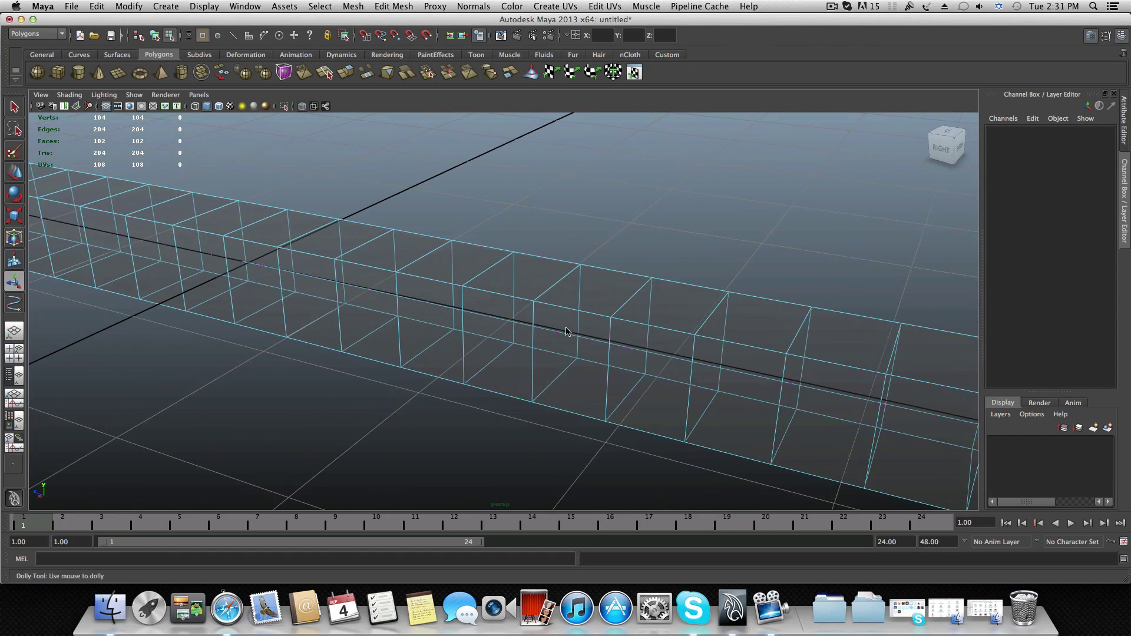
Examine the curve inside the X-rayed bar along its length and at both ends
{"action": "left_click_drag", "start_coordinate": [566, 332], "coordinate": [671, 294], "text": "alt"}
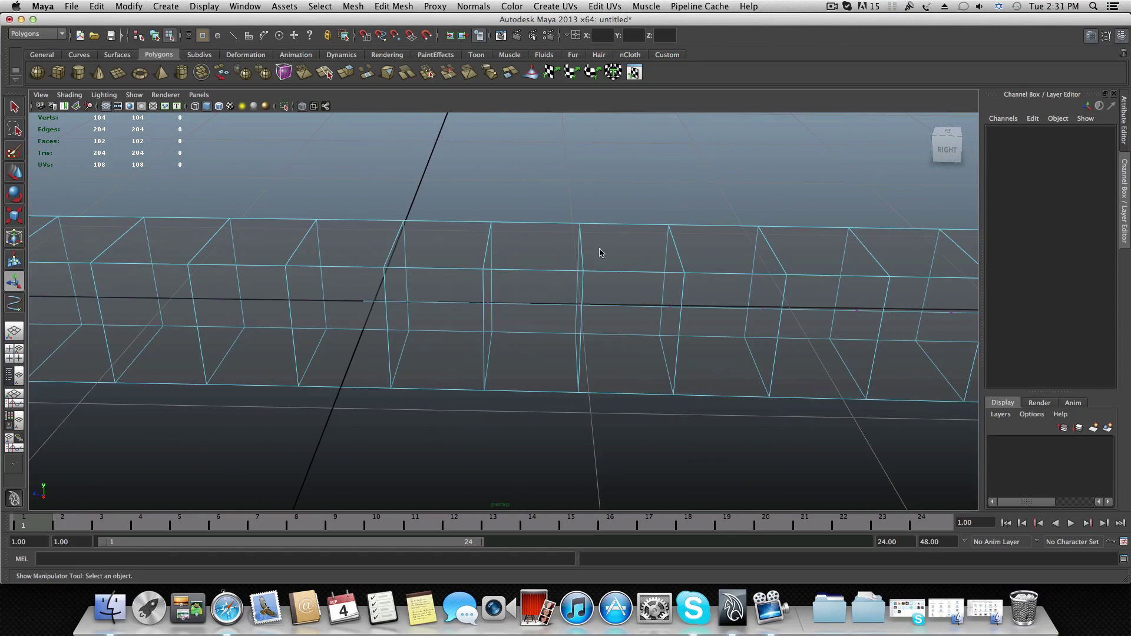
{"action": "scroll", "coordinate": [462, 274], "scroll_direction": "down", "scroll_amount": 10}
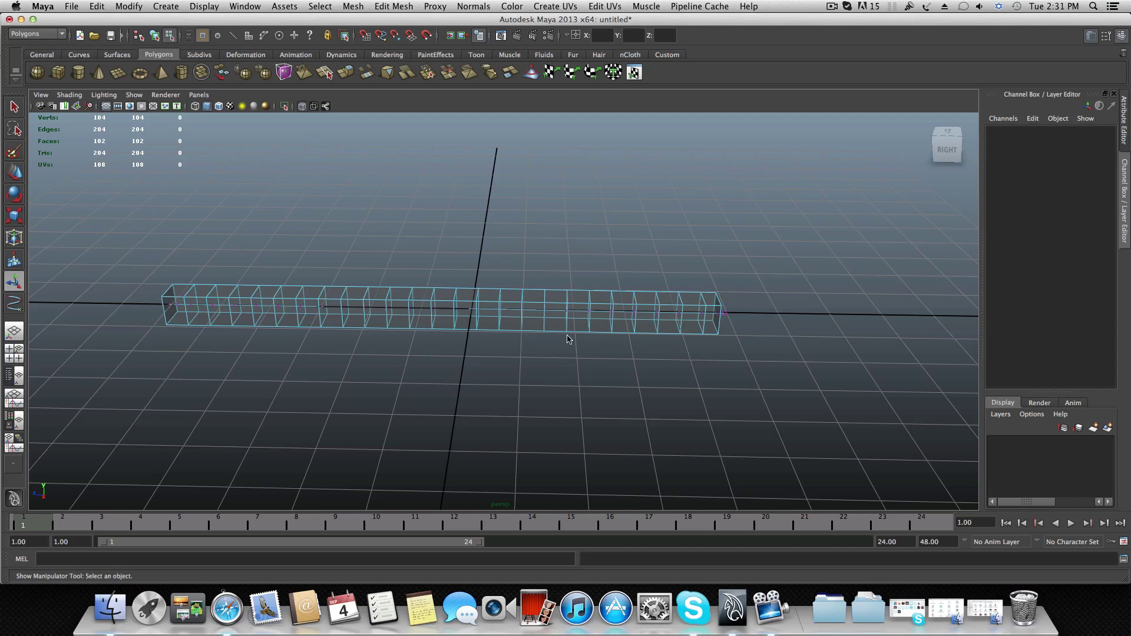
{"action": "left_click_drag", "start_coordinate": [248, 299], "coordinate": [279, 286], "text": "alt"}
{"action": "right_click_drag", "start_coordinate": [278, 286], "coordinate": [345, 301], "text": "alt"}
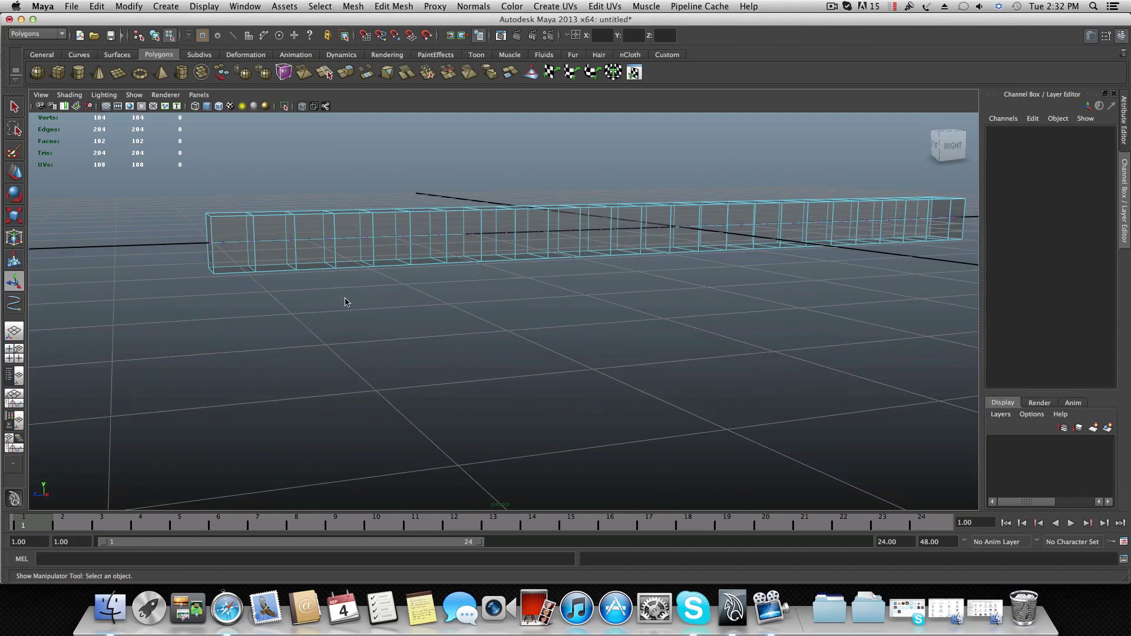
{"action": "left_click_drag", "start_coordinate": [346, 301], "coordinate": [276, 392], "text": "alt"}
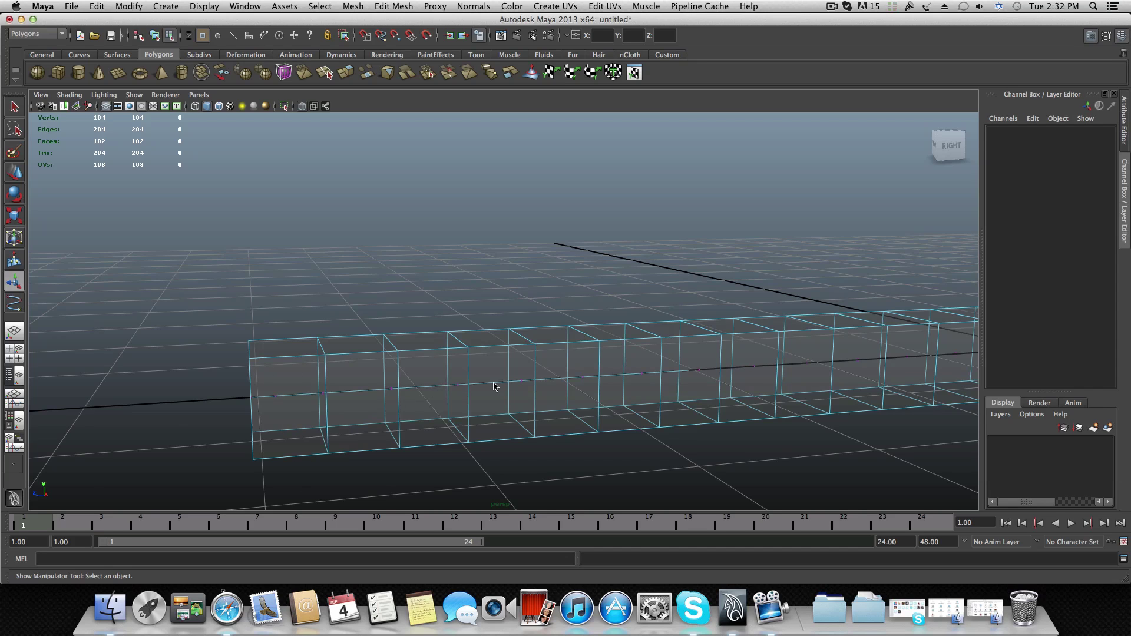
{"action": "left_click_drag", "start_coordinate": [494, 386], "coordinate": [328, 391], "text": "alt"}
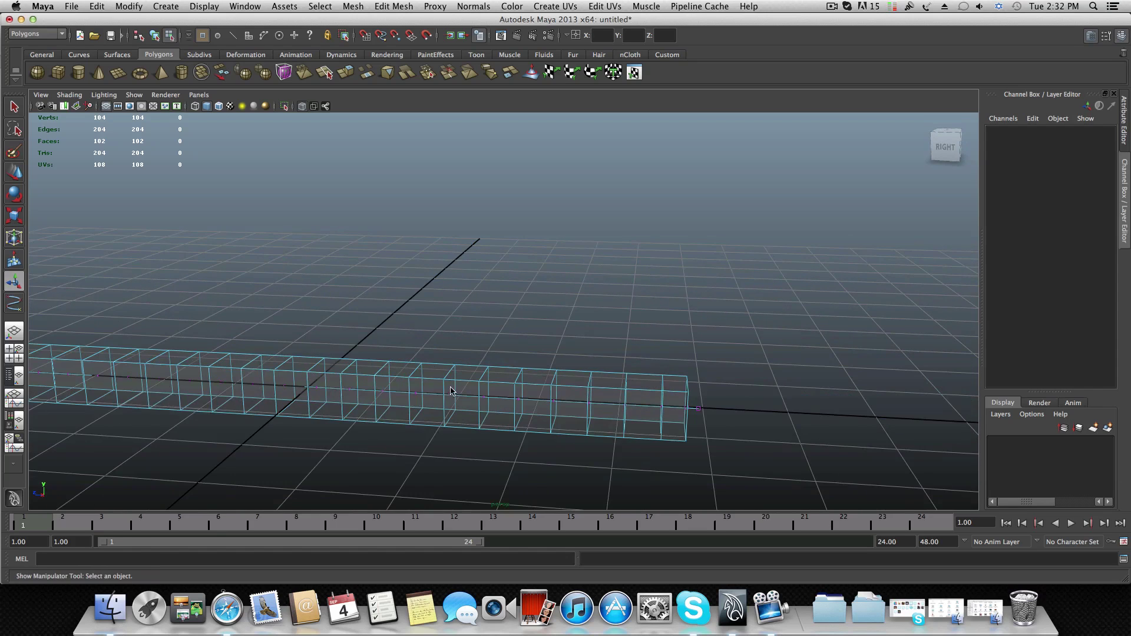
{"action": "left_click_drag", "start_coordinate": [450, 390], "coordinate": [472, 394], "text": "alt"}
{"action": "right_click_drag", "start_coordinate": [471, 395], "coordinate": [581, 363], "text": "alt"}
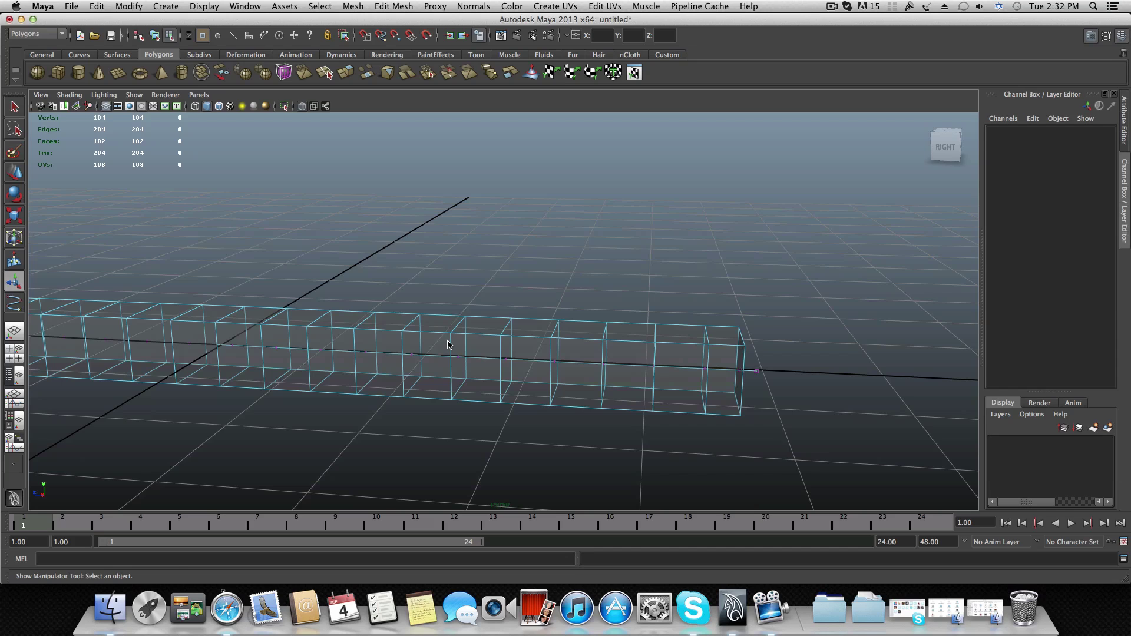
Turn off X-Ray shading, return to object selection mode and select the extruded bar mesh
{"action": "left_click", "coordinate": [69, 95]}
{"action": "left_click", "coordinate": [88, 219]}
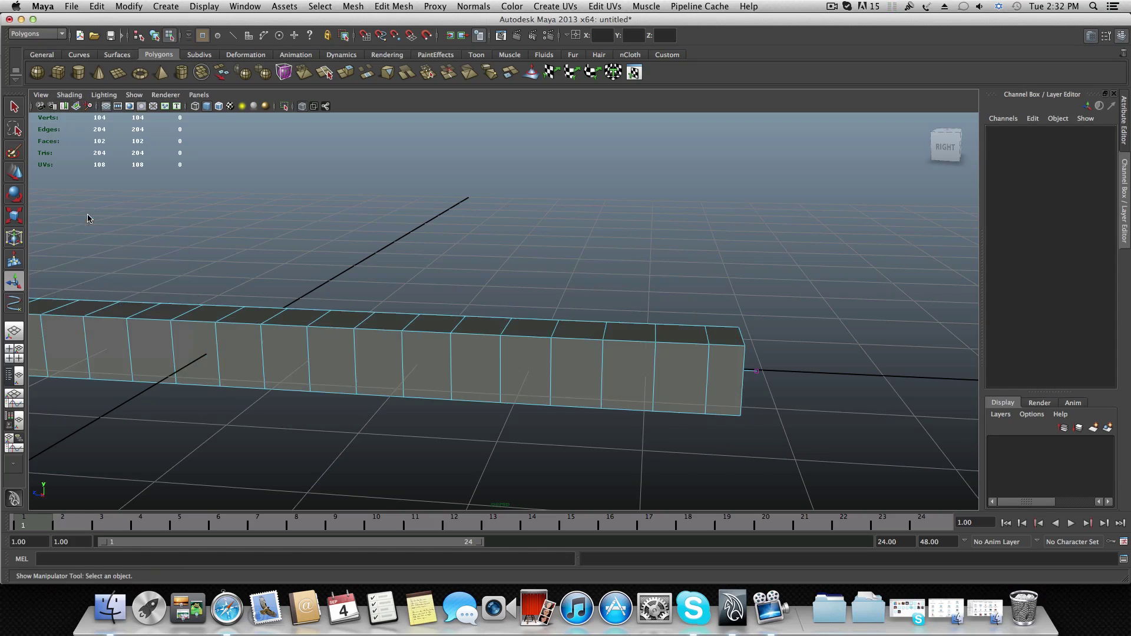
{"action": "left_click_drag", "start_coordinate": [575, 332], "coordinate": [426, 333], "text": "alt"}
{"action": "left_click_drag", "start_coordinate": [303, 333], "coordinate": [328, 329], "text": "alt"}
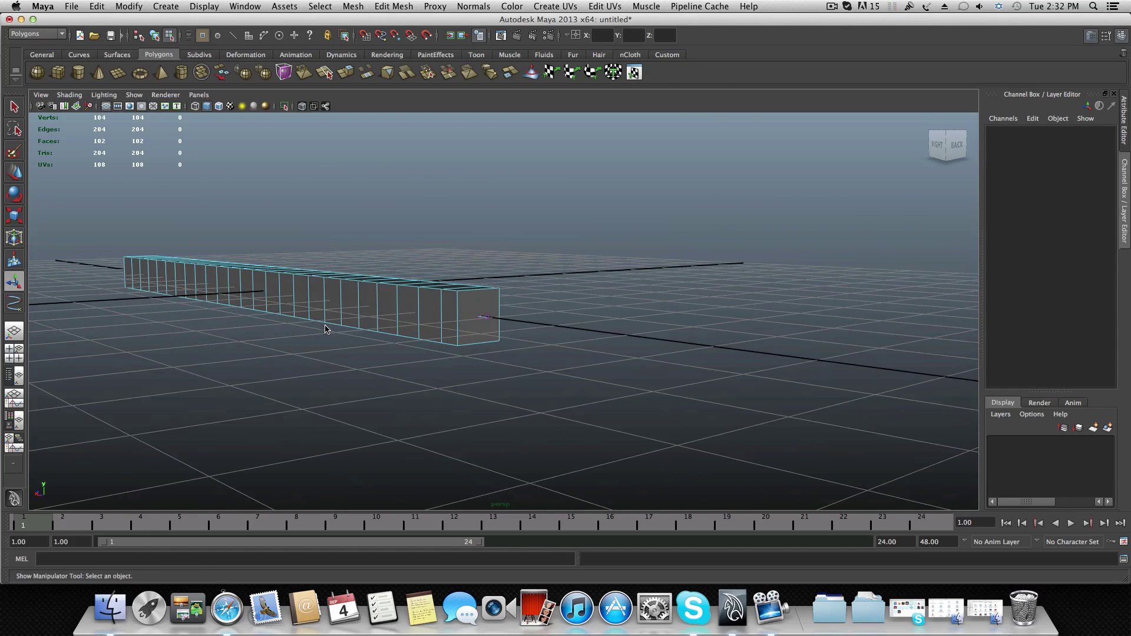
{"action": "key", "text": "F8"}
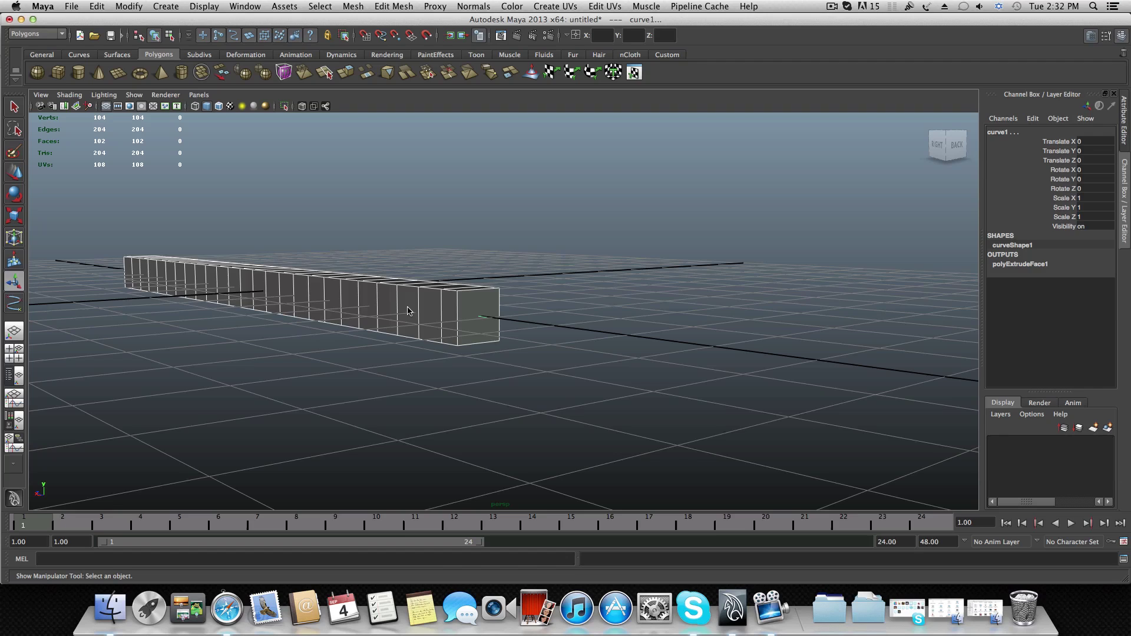
{"action": "left_click", "coordinate": [529, 321]}
{"action": "left_click", "coordinate": [471, 303]}
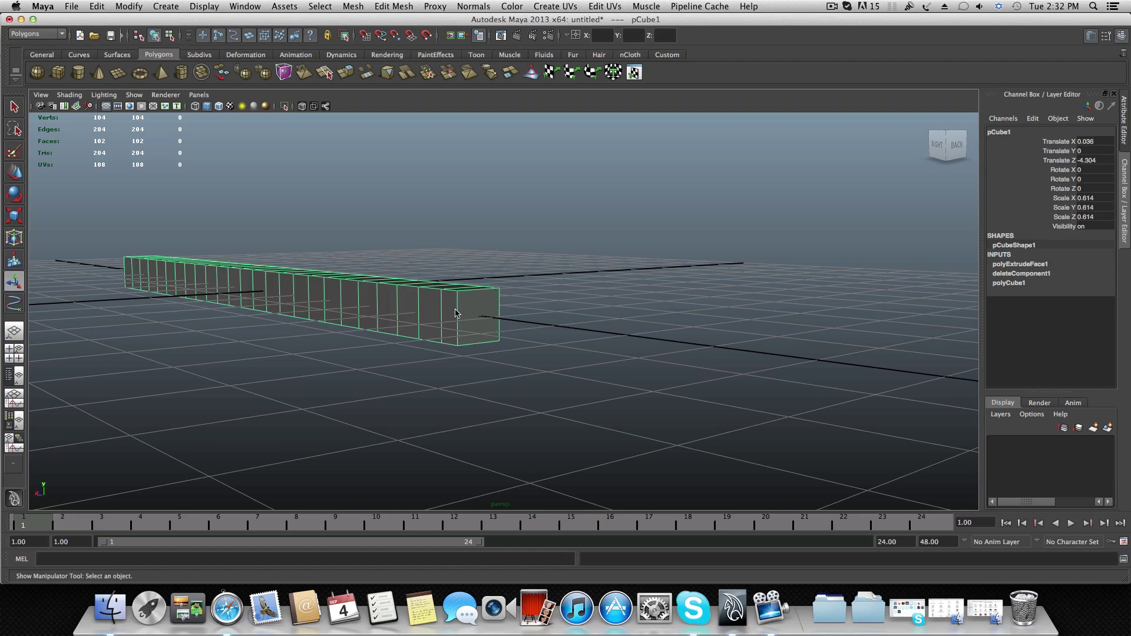
Select the full run of edges along one upper long side of the bar and convert it to a curve
{"action": "scroll", "coordinate": [404, 313], "scroll_direction": "up", "scroll_amount": 2}
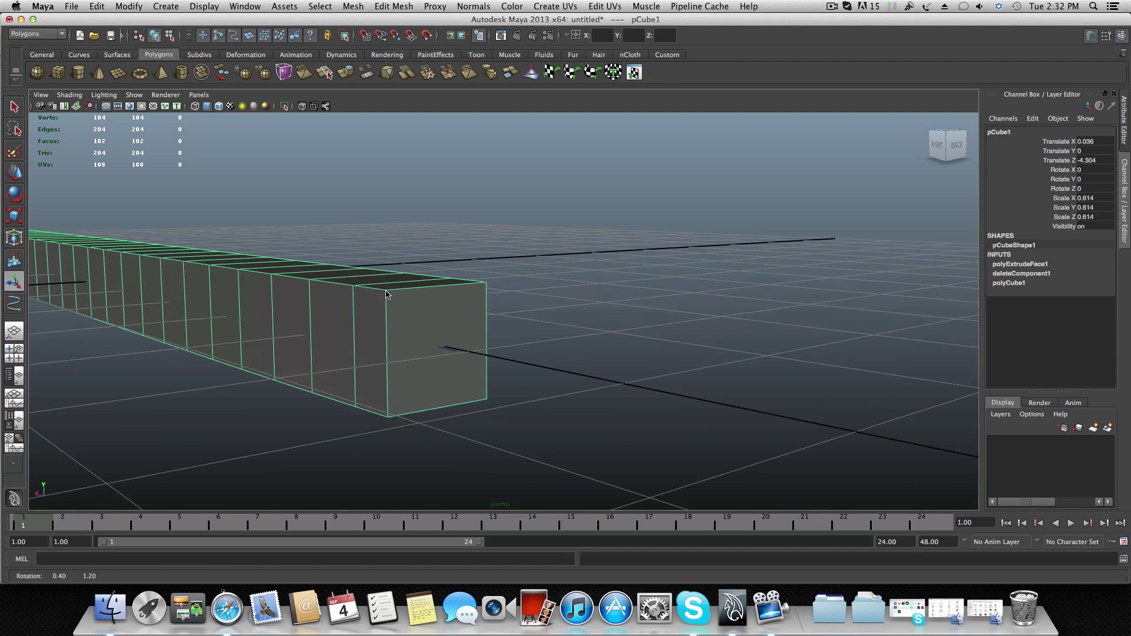
{"action": "scroll", "coordinate": [386, 291], "scroll_direction": "up", "scroll_amount": 2}
{"action": "right_click_drag", "start_coordinate": [371, 304], "coordinate": [375, 293]}
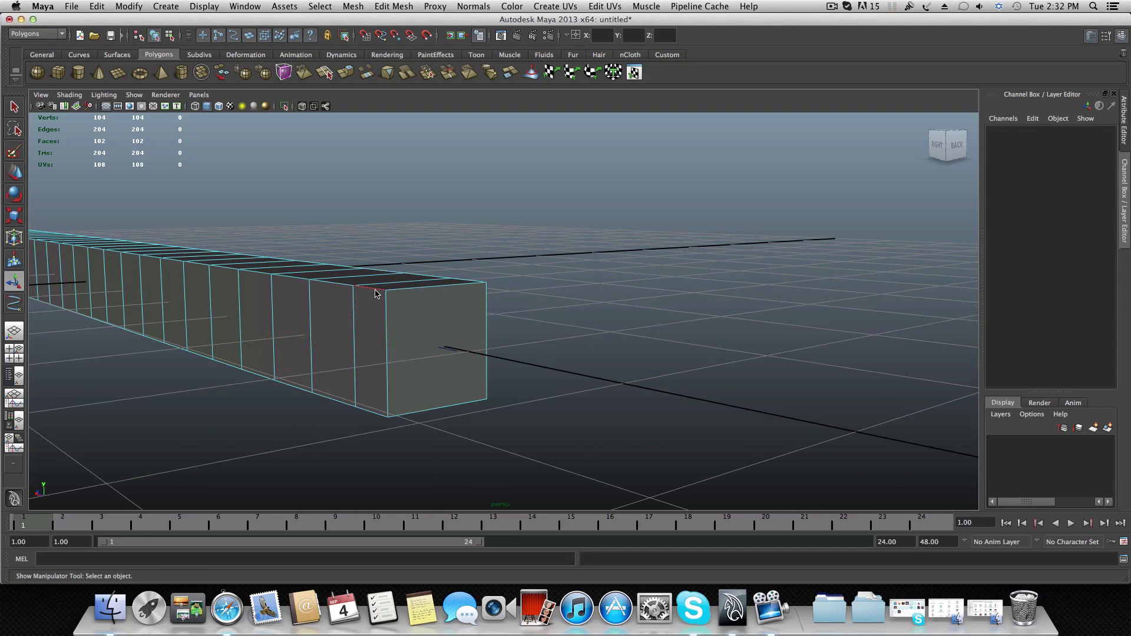
{"action": "double_click", "coordinate": [375, 293]}
{"action": "scroll", "coordinate": [353, 325], "scroll_direction": "down", "scroll_amount": 3}
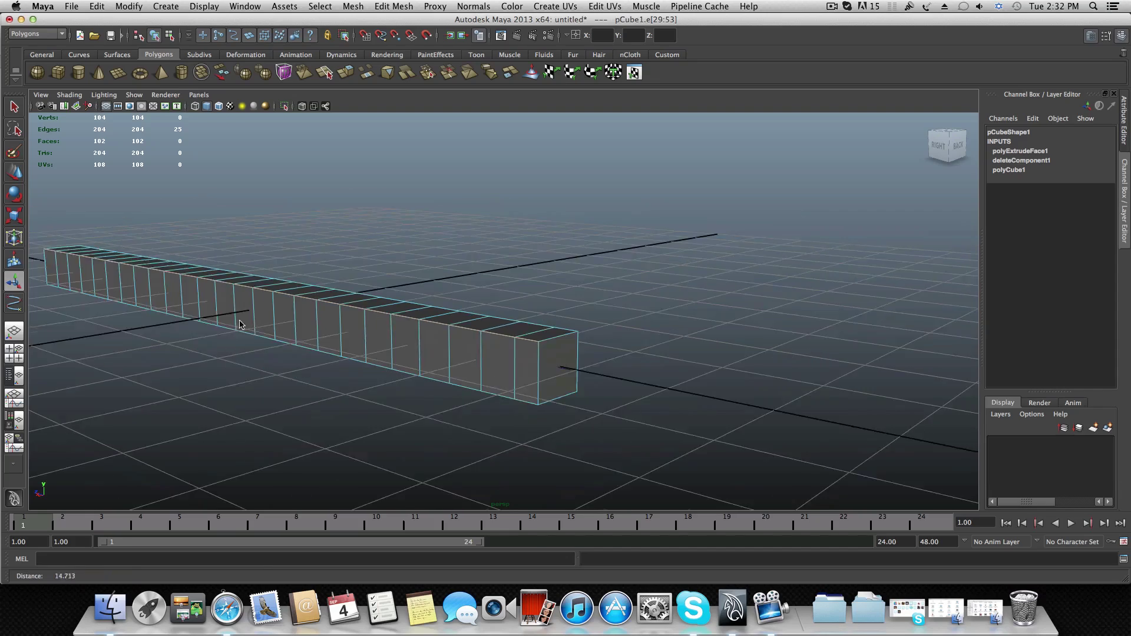
{"action": "left_click_drag", "start_coordinate": [239, 324], "coordinate": [418, 331], "text": "alt"}
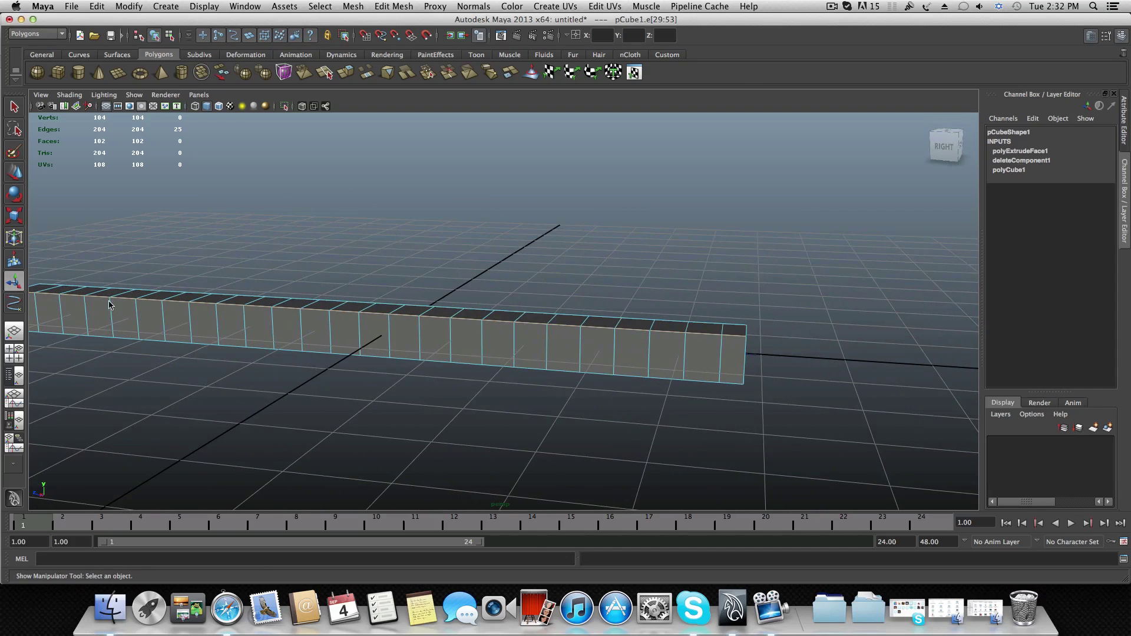
{"action": "left_click_drag", "start_coordinate": [44, 299], "coordinate": [77, 311], "text": "alt"}
{"action": "middle_click_drag", "start_coordinate": [77, 311], "coordinate": [132, 342], "text": "alt"}
{"action": "left_click", "coordinate": [129, 7]}
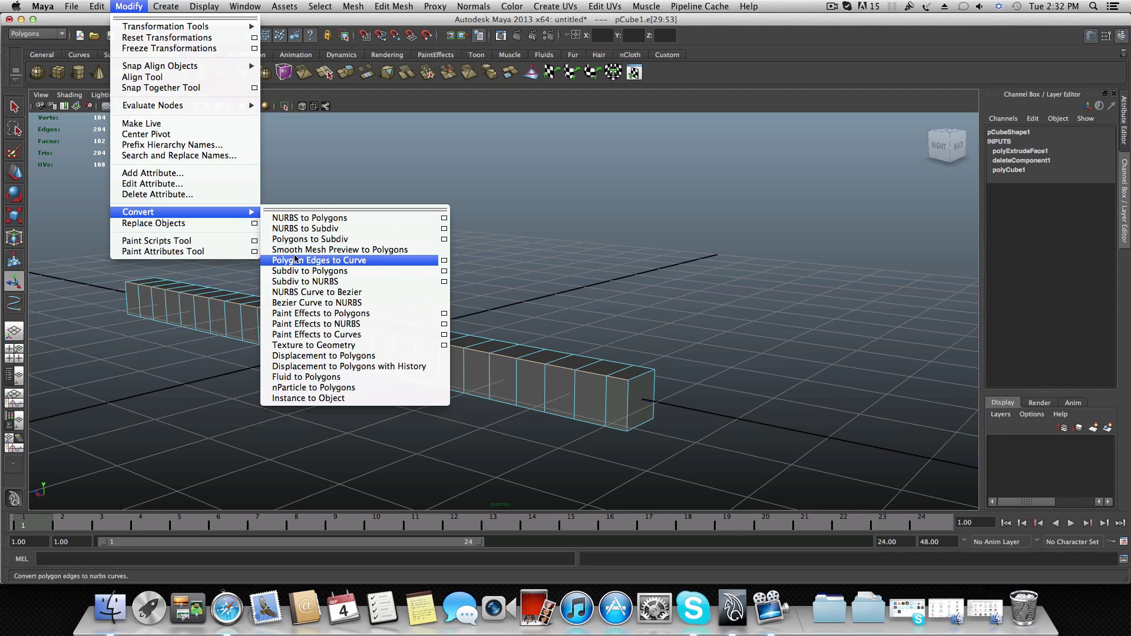
{"action": "left_click", "coordinate": [332, 262]}
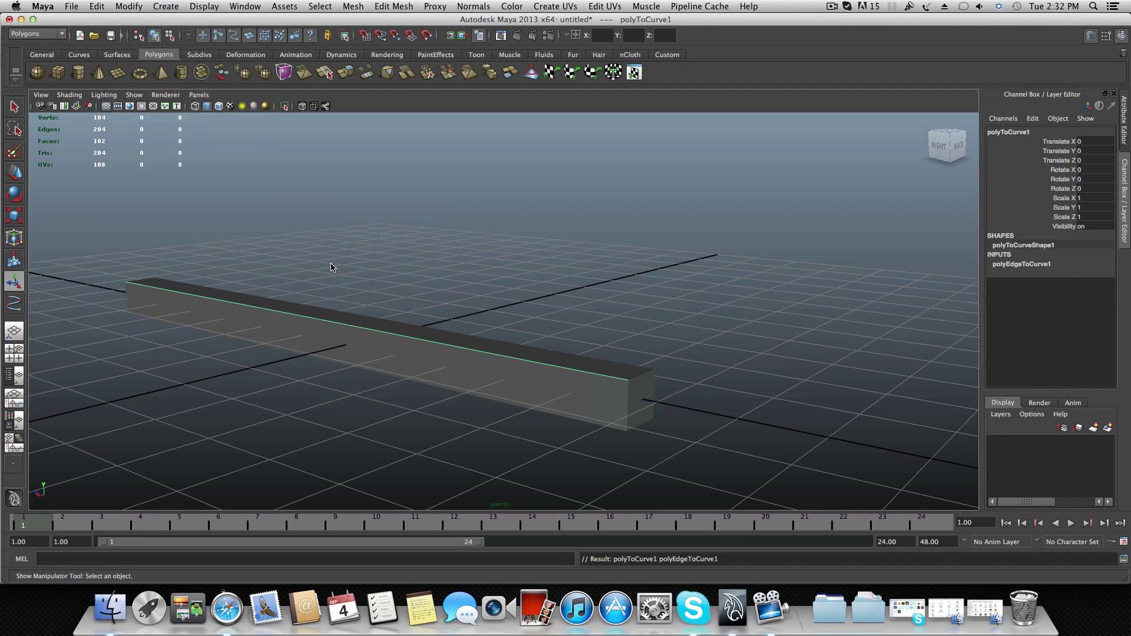
Compare the new edge curve and the central curve with the bar by selecting the central curve and the mesh in turn
{"action": "left_click_drag", "start_coordinate": [355, 348], "coordinate": [331, 328], "text": "alt"}
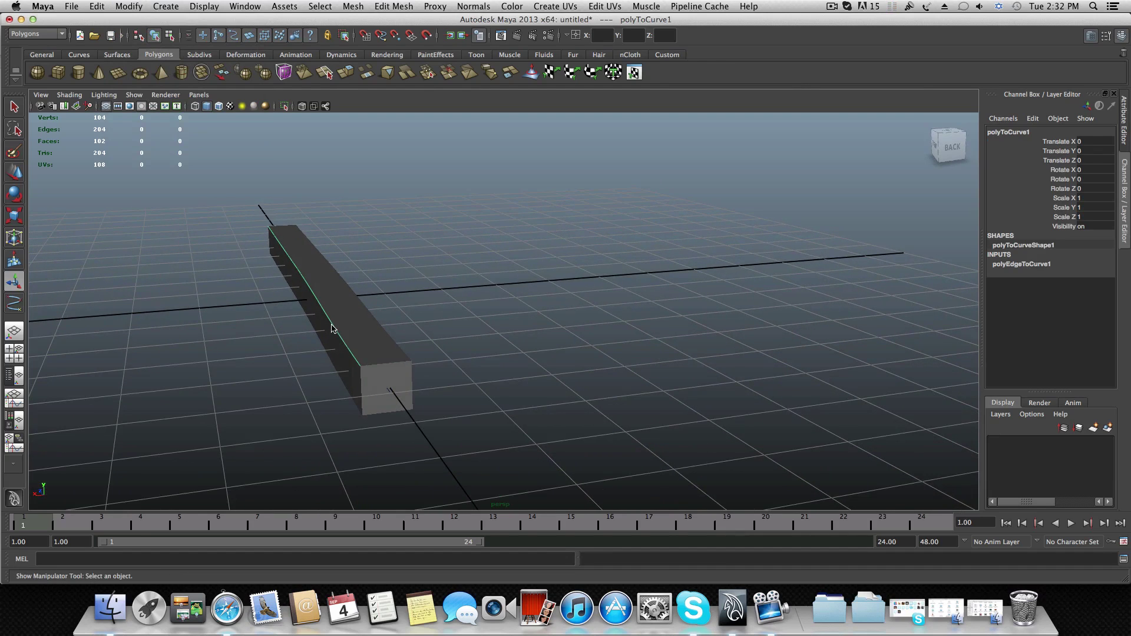
{"action": "left_click", "coordinate": [331, 328]}
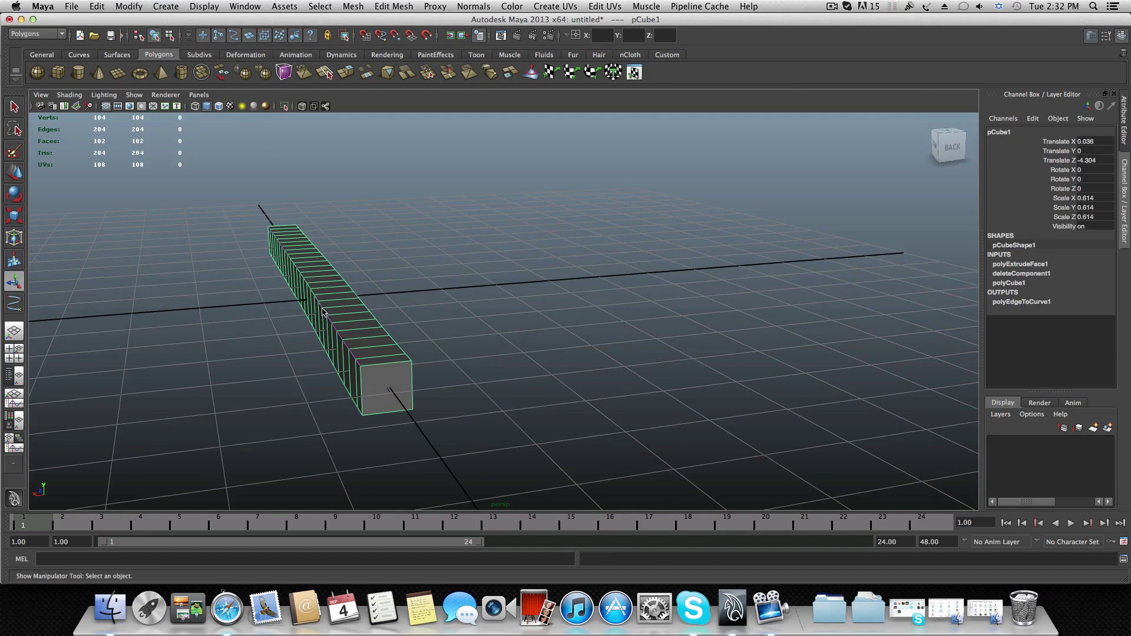
{"action": "left_click_drag", "start_coordinate": [287, 315], "coordinate": [282, 311], "text": "alt"}
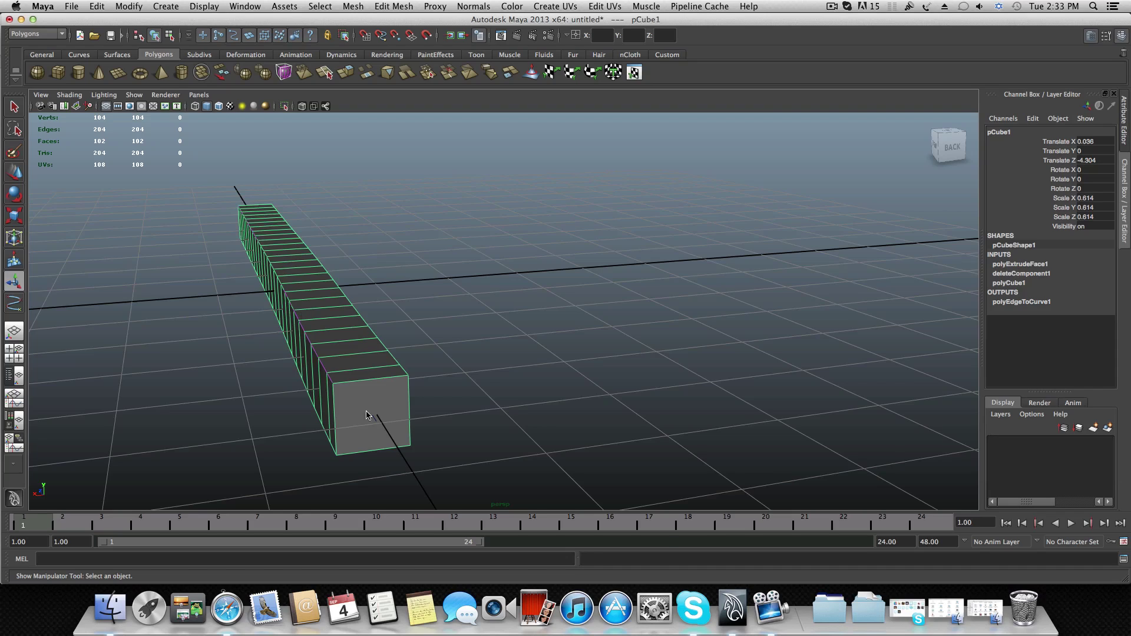
{"action": "left_click", "coordinate": [376, 419]}
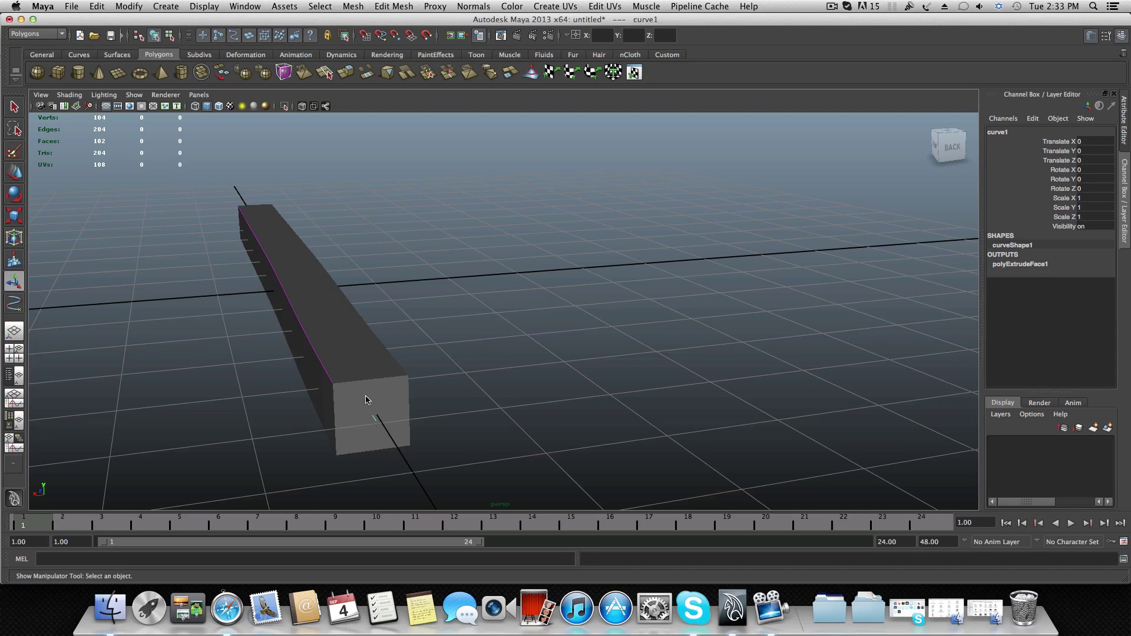
{"action": "left_click", "coordinate": [312, 352]}
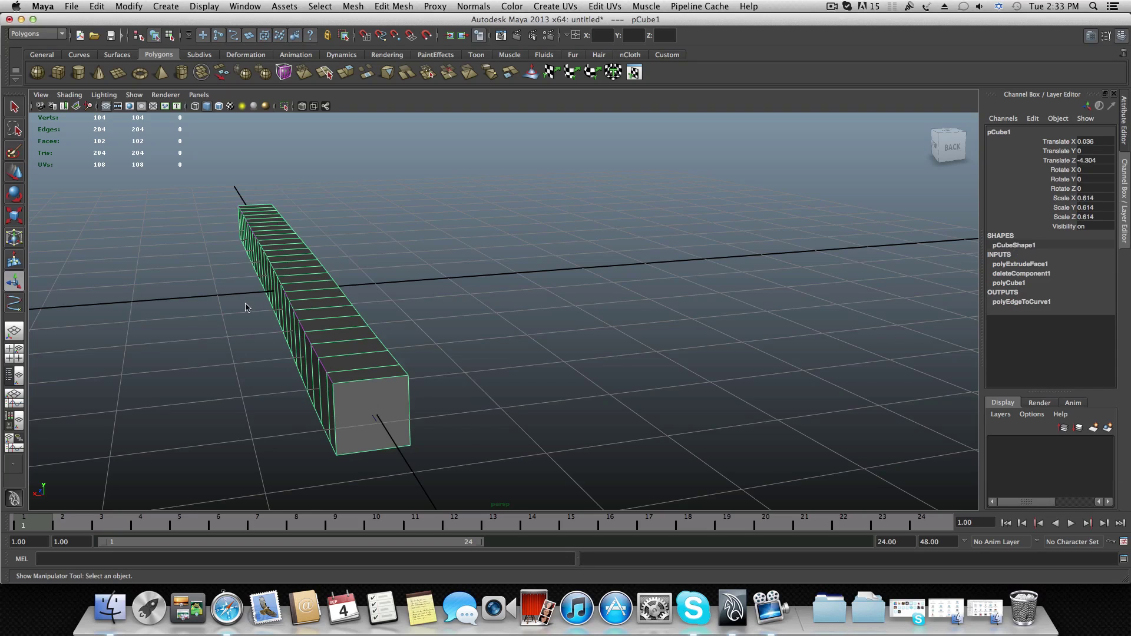
Select the full run of edges along the bar's diagonally opposite lower long side and convert it to a second curve
{"action": "left_click_drag", "start_coordinate": [340, 377], "coordinate": [422, 363], "text": "alt"}
{"action": "right_click_drag", "start_coordinate": [422, 362], "coordinate": [475, 369], "text": "alt"}
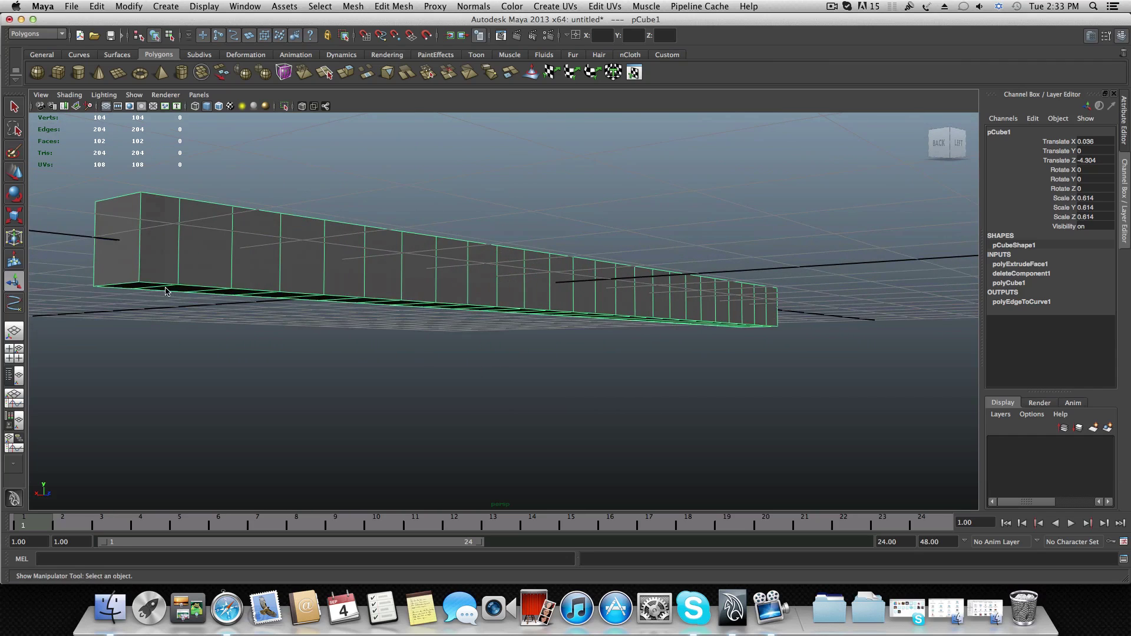
{"action": "right_click_drag", "start_coordinate": [167, 289], "coordinate": [173, 254]}
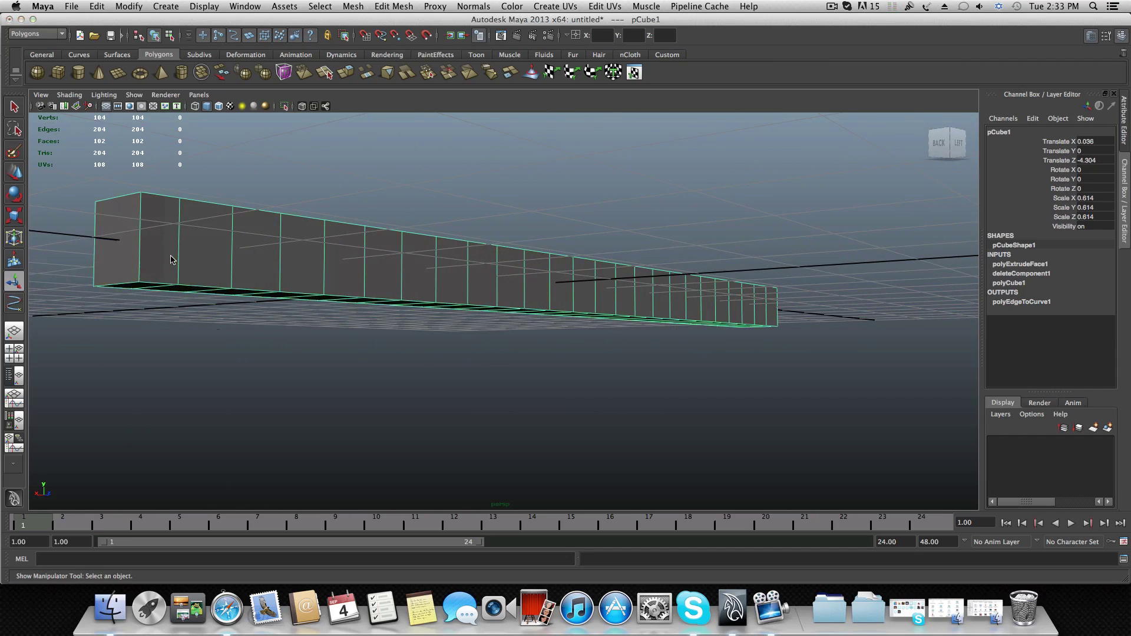
{"action": "left_click", "coordinate": [166, 285]}
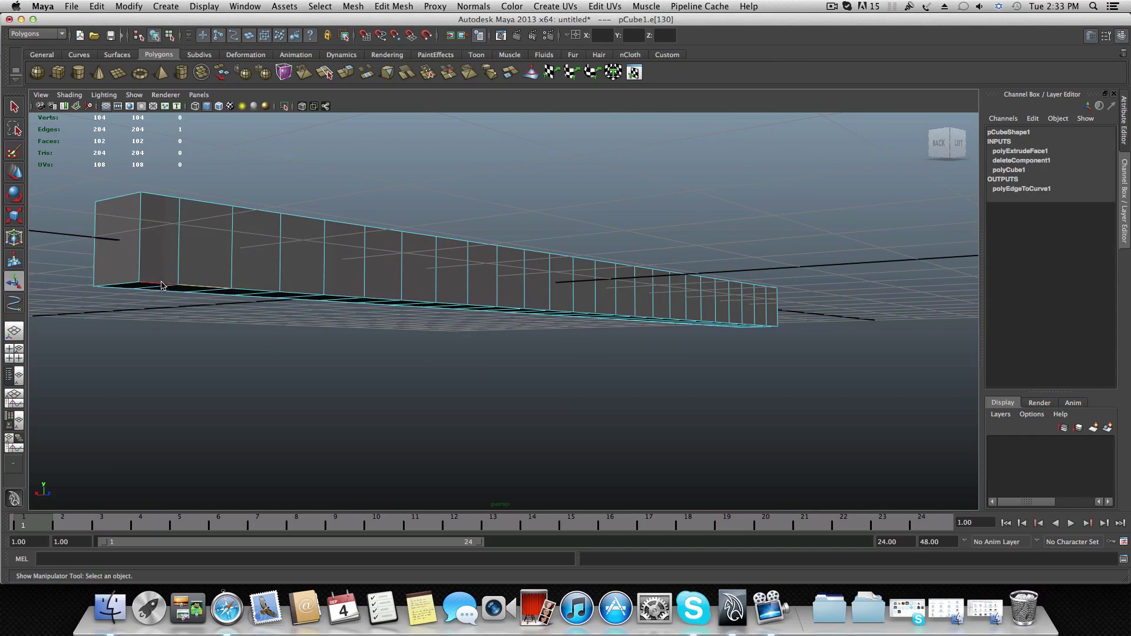
{"action": "double_click", "coordinate": [163, 285]}
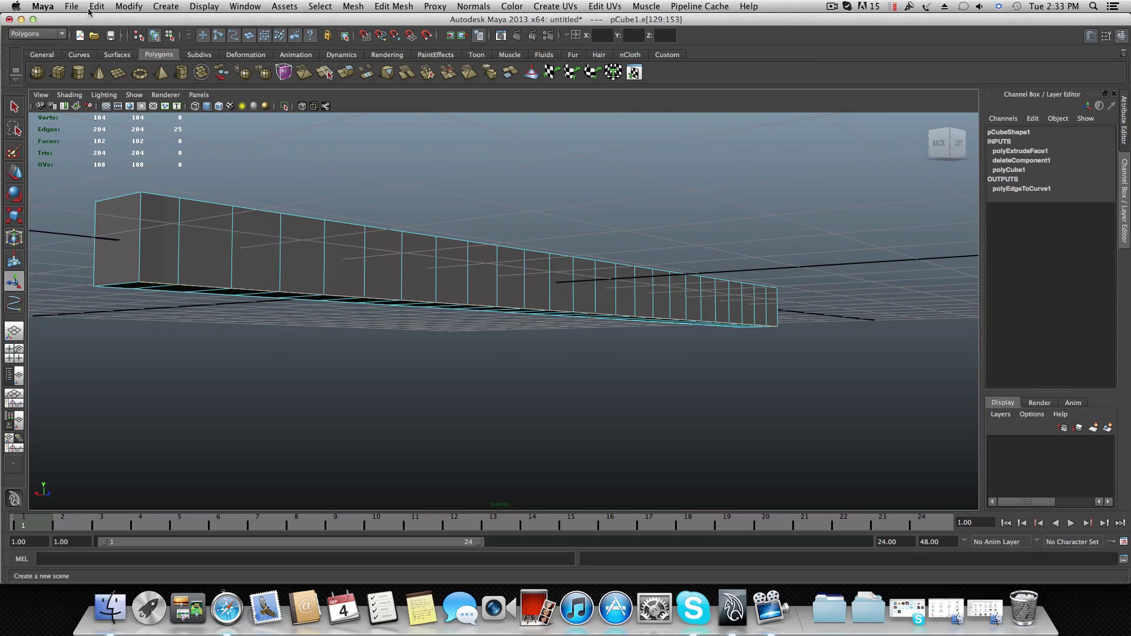
{"action": "left_click", "coordinate": [94, 7]}
{"action": "mouse_move", "coordinate": [128, 7]}
{"action": "mouse_move", "coordinate": [177, 211]}
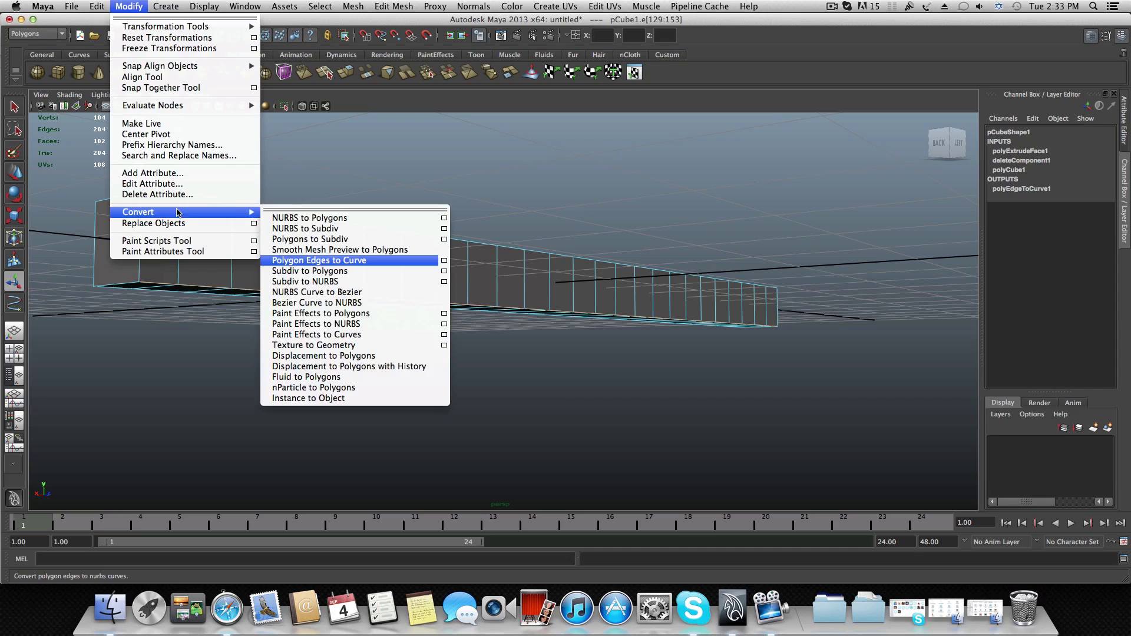
{"action": "left_click", "coordinate": [305, 265]}
Show all hidden objects and delete the extruded bar mesh, keeping the curves
{"action": "left_click_drag", "start_coordinate": [303, 265], "coordinate": [287, 299], "text": "alt"}
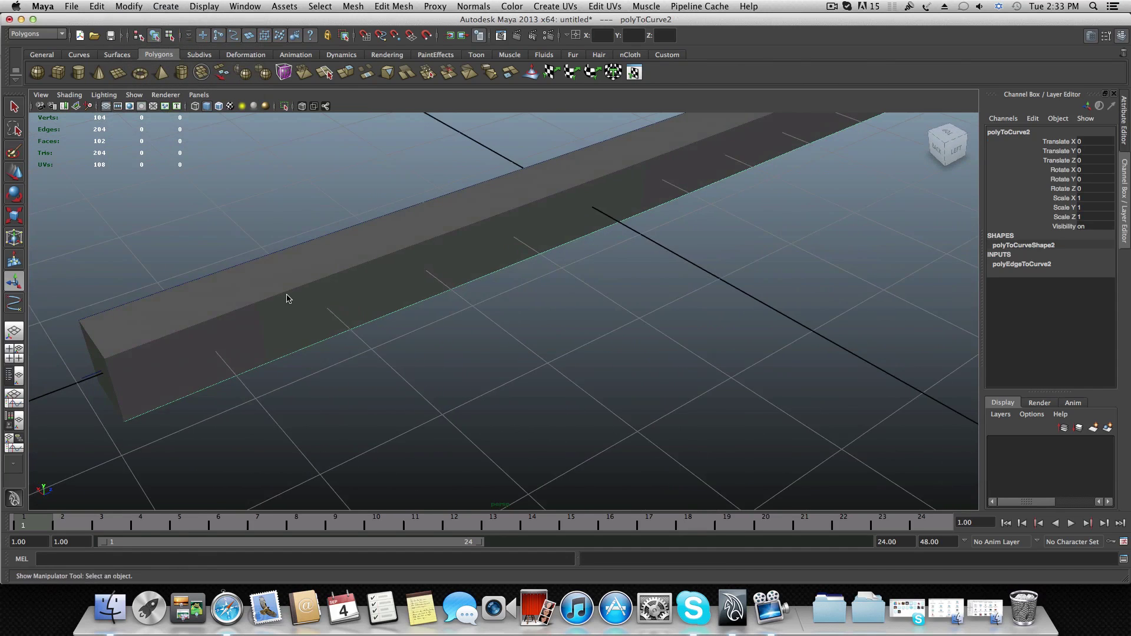
{"action": "middle_click_drag", "start_coordinate": [287, 299], "coordinate": [354, 300], "text": "alt"}
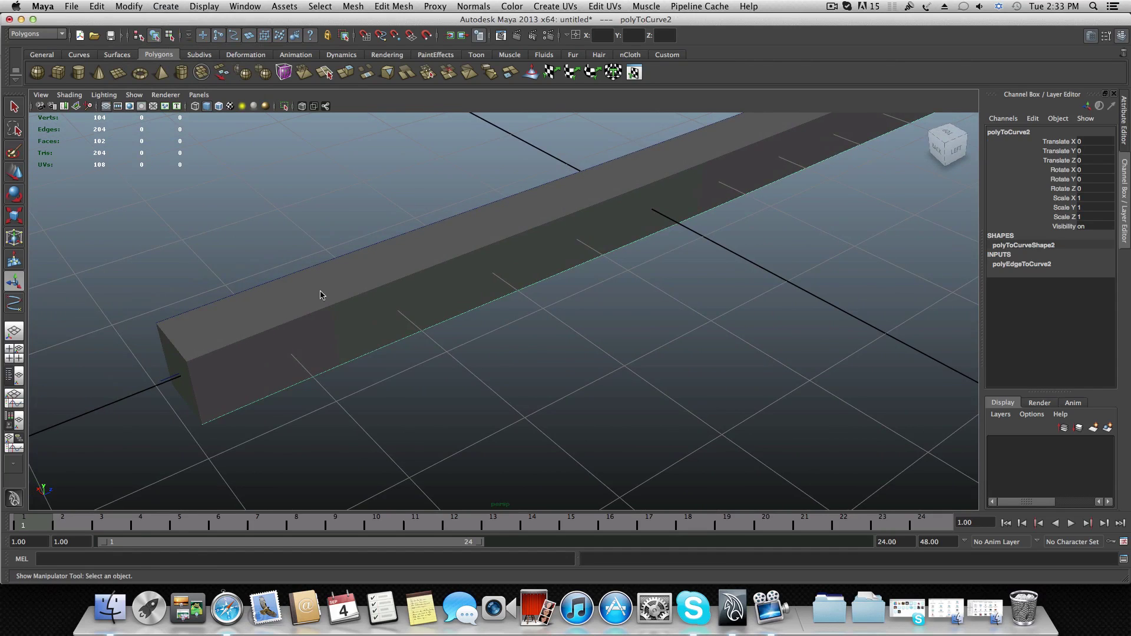
{"action": "left_click", "coordinate": [218, 406]}
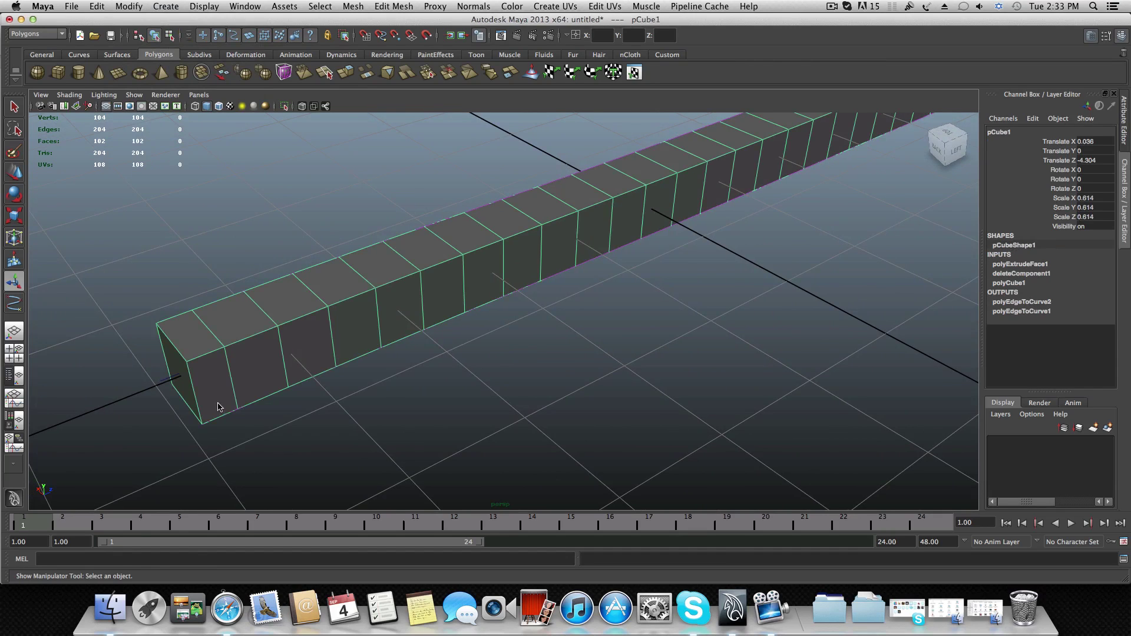
{"action": "left_click_drag", "start_coordinate": [324, 394], "coordinate": [346, 430], "text": "alt"}
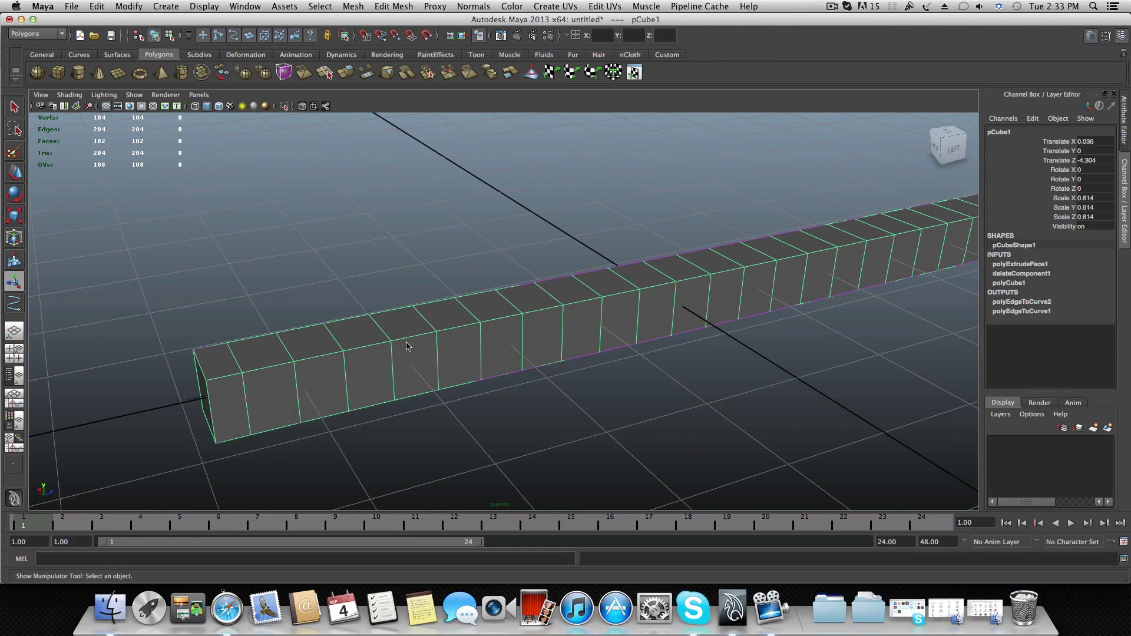
{"action": "key", "text": "shift+h"}
{"action": "key", "text": "Delete"}
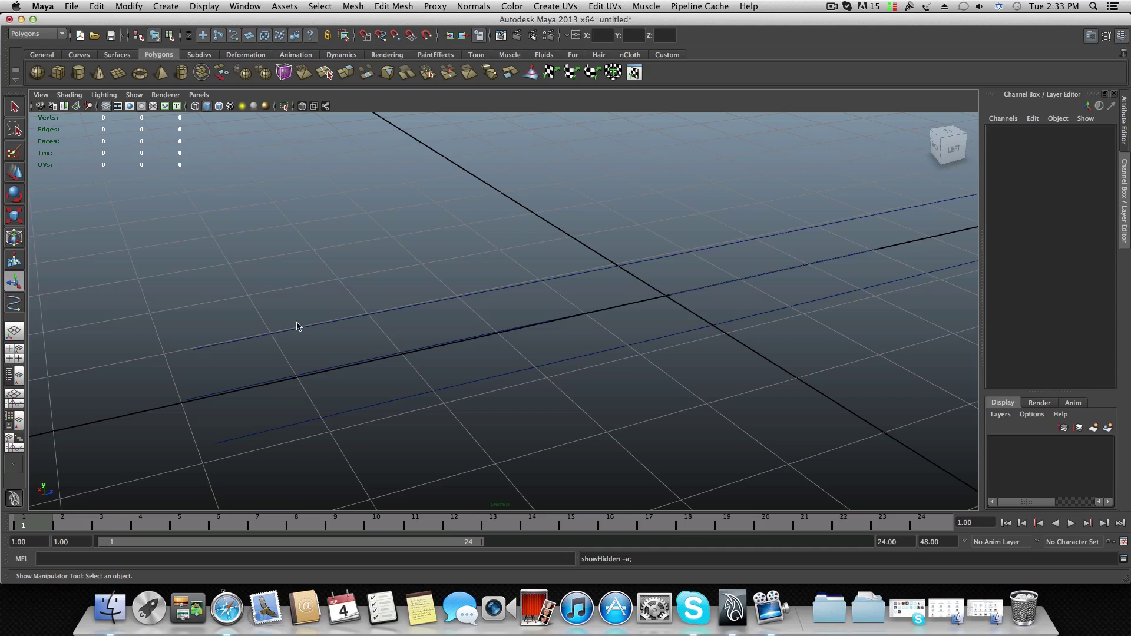
Create a small NURBS circle centred on the grid origin as the wire's profile
{"action": "mouse_move", "coordinate": [298, 324]}
{"action": "left_mouse_down", "text": "alt"}
{"action": "mouse_move", "coordinate": [265, 339]}
{"action": "mouse_move", "coordinate": [292, 326]}
{"action": "left_mouse_up", "text": "alt"}
{"action": "right_click_drag", "start_coordinate": [293, 325], "coordinate": [260, 357], "text": "alt"}
{"action": "left_click_drag", "start_coordinate": [260, 357], "coordinate": [298, 326], "text": "alt"}
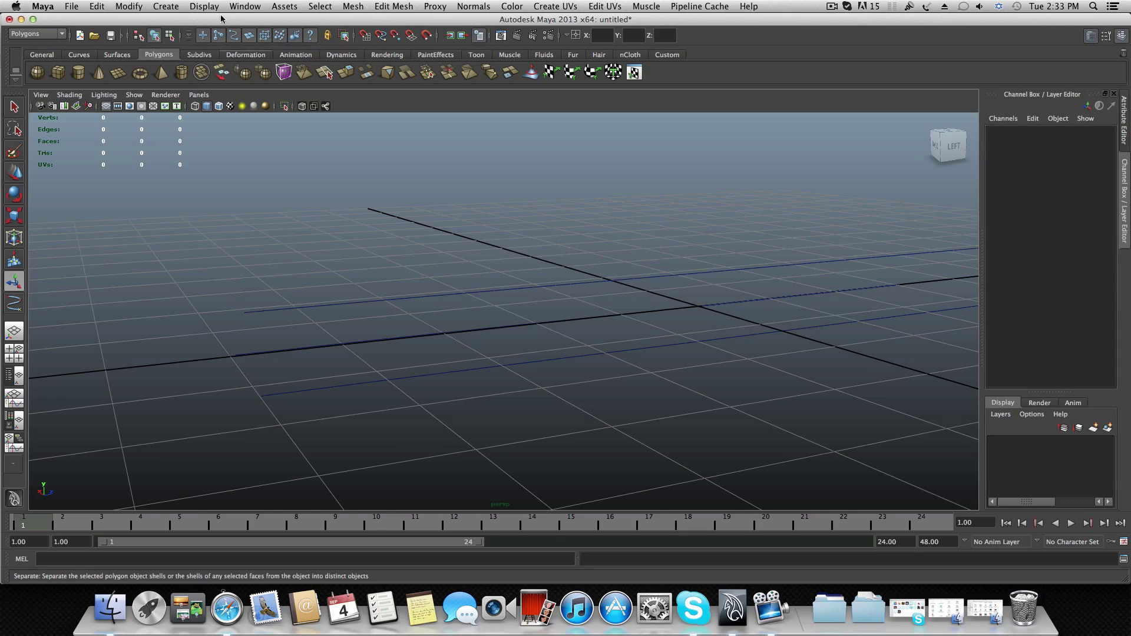
{"action": "left_click", "coordinate": [165, 6]}
{"action": "mouse_move", "coordinate": [196, 27]}
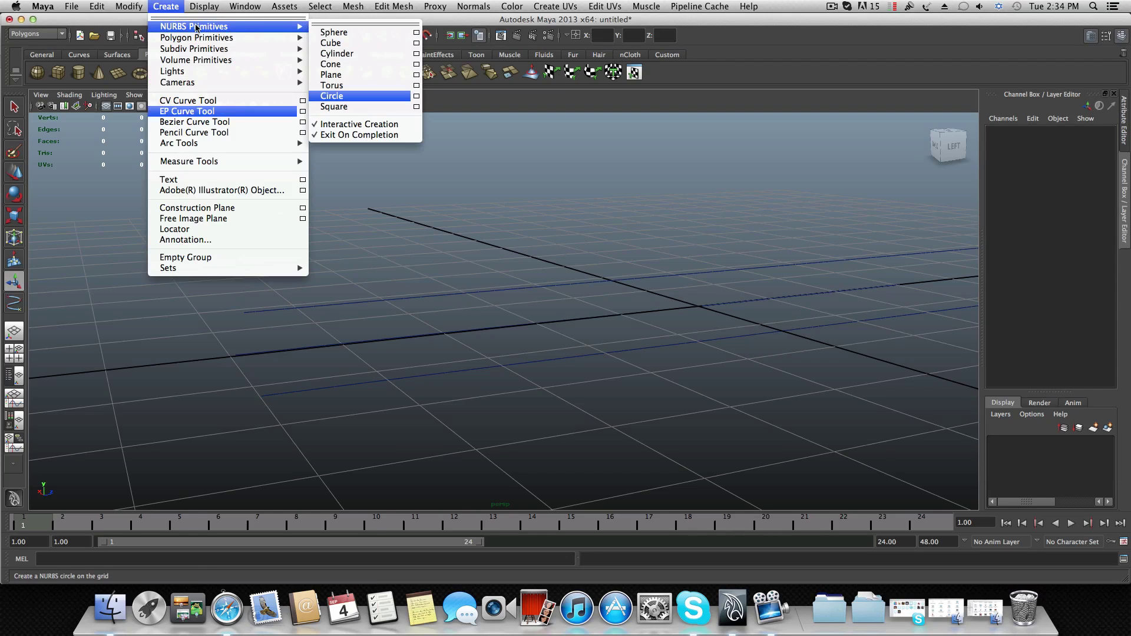
{"action": "left_click", "coordinate": [336, 96]}
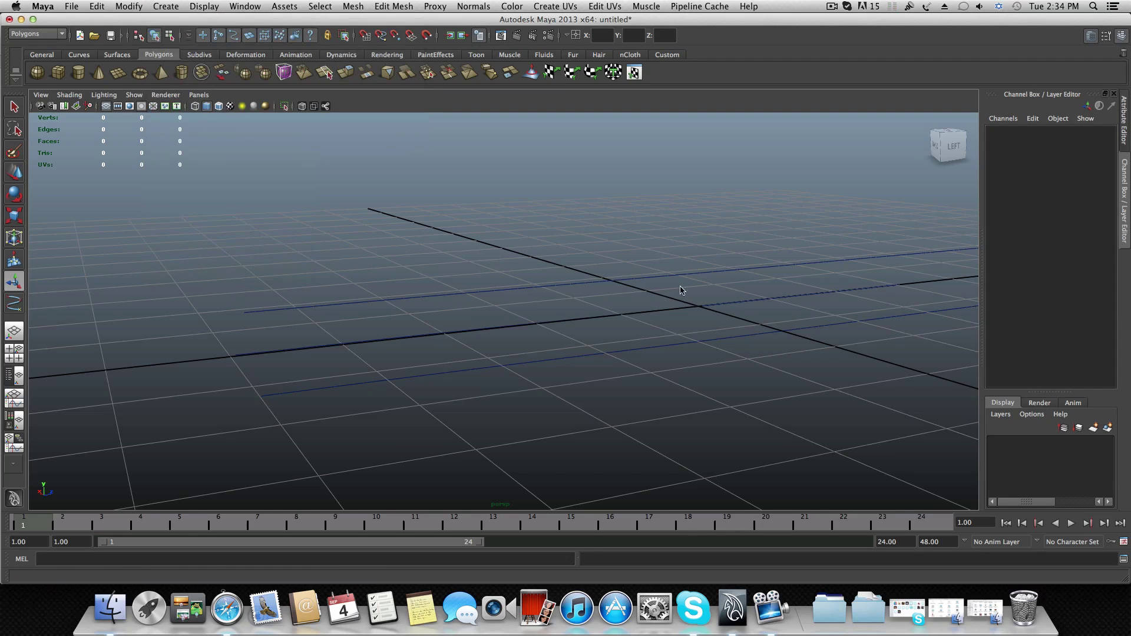
{"action": "left_click_drag", "start_coordinate": [770, 346], "coordinate": [564, 324], "text": "alt"}
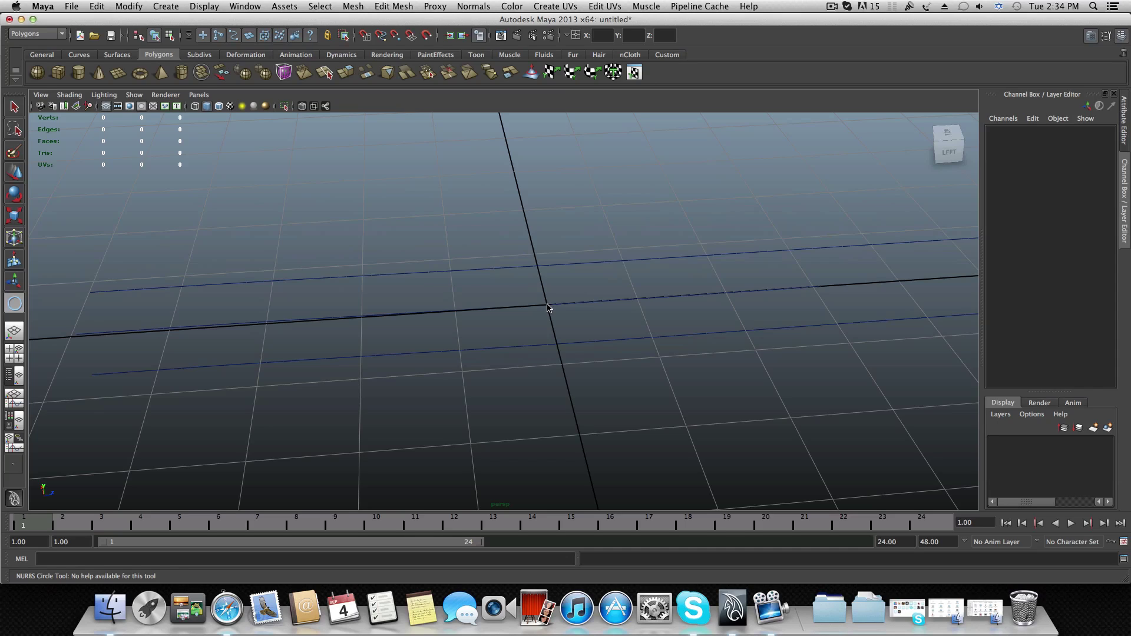
{"action": "mouse_move", "coordinate": [547, 306]}
{"action": "left_mouse_down"}
{"action": "mouse_move", "coordinate": [633, 347]}
{"action": "mouse_move", "coordinate": [563, 314]}
{"action": "left_mouse_up"}
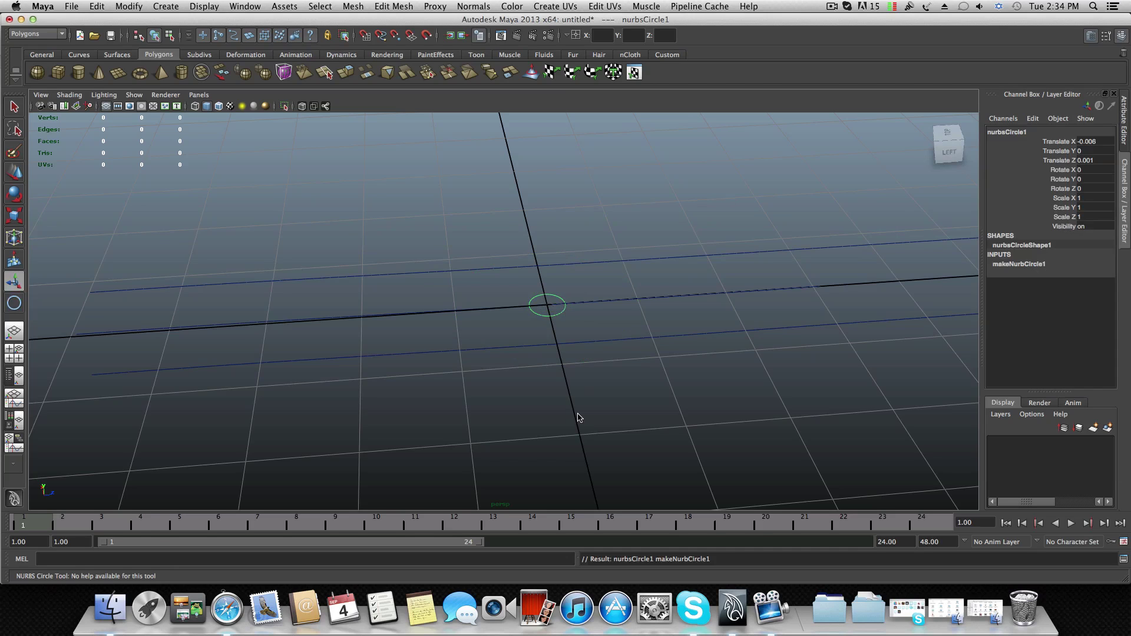
Select the circle plus the upper edge curve as profile and path, and switch to the Surfaces menu set
{"action": "left_click_drag", "start_coordinate": [578, 417], "coordinate": [634, 391], "text": "alt"}
{"action": "left_click_drag", "start_coordinate": [452, 368], "coordinate": [494, 359], "text": "alt"}
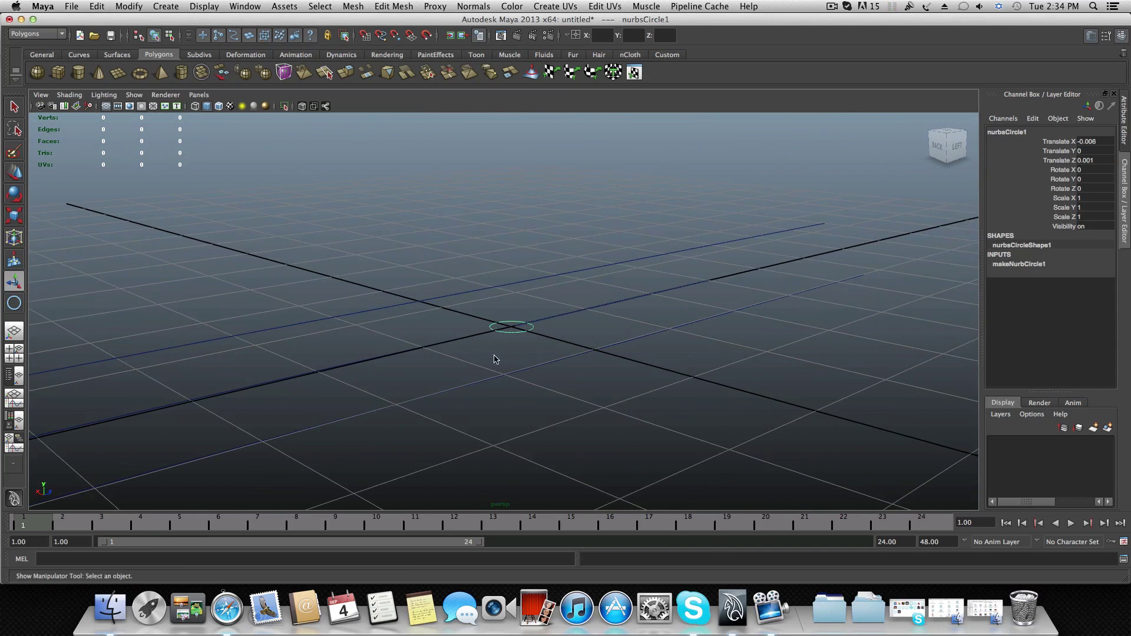
{"action": "left_click", "coordinate": [17, 110]}
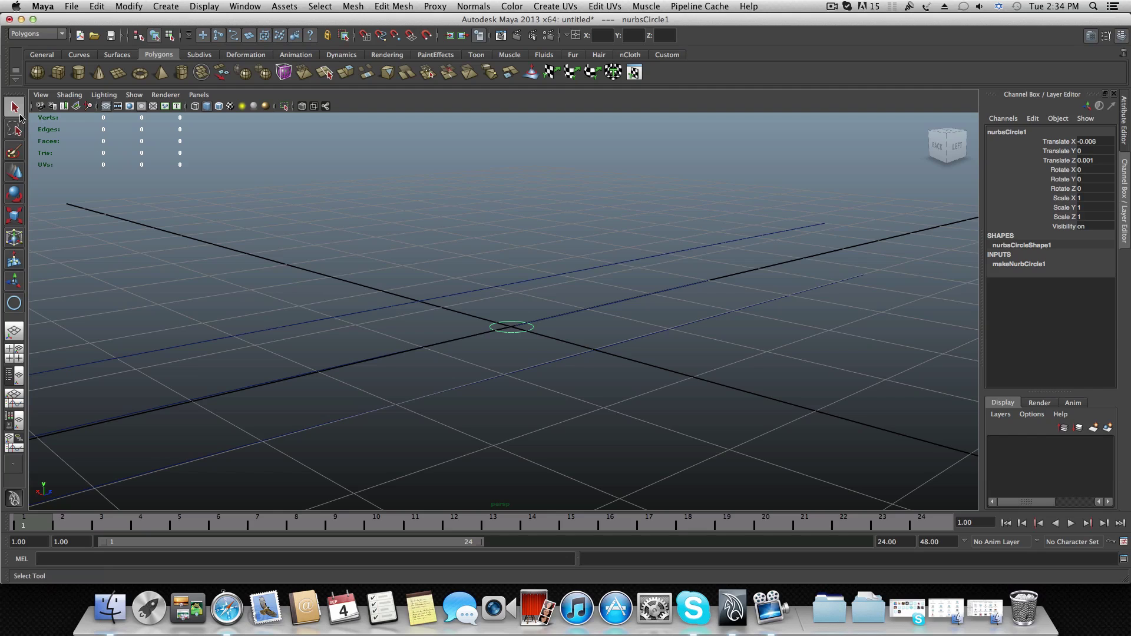
{"action": "left_click_drag", "start_coordinate": [514, 330], "coordinate": [554, 328]}
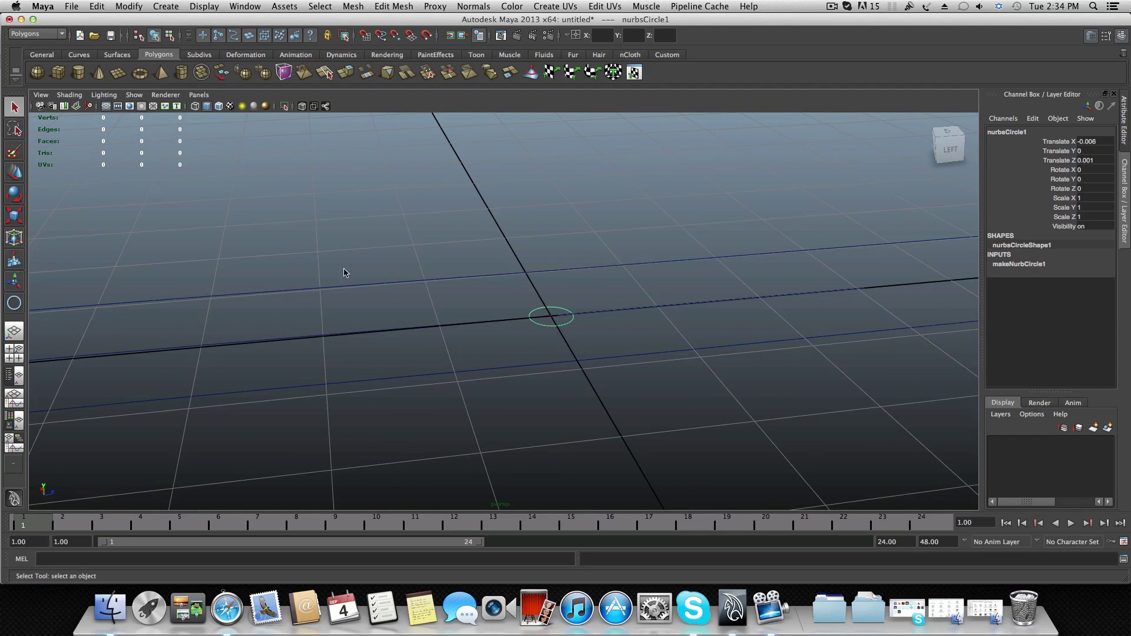
{"action": "left_click", "coordinate": [316, 294]}
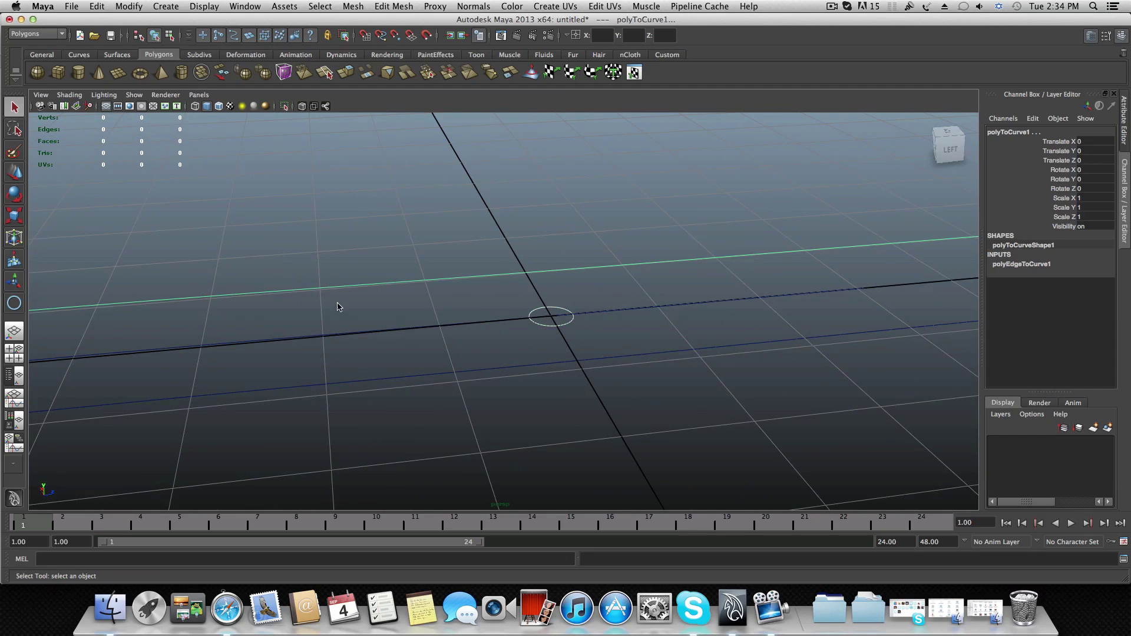
{"action": "right_click_drag", "start_coordinate": [472, 300], "coordinate": [457, 333], "text": "alt"}
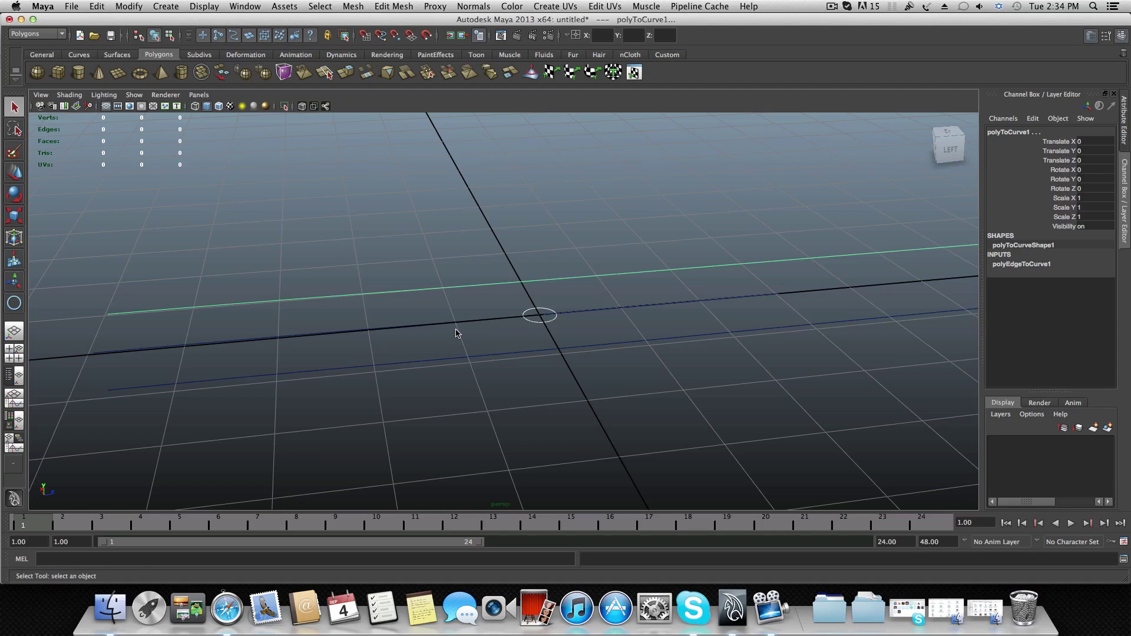
{"action": "left_click", "coordinate": [37, 34]}
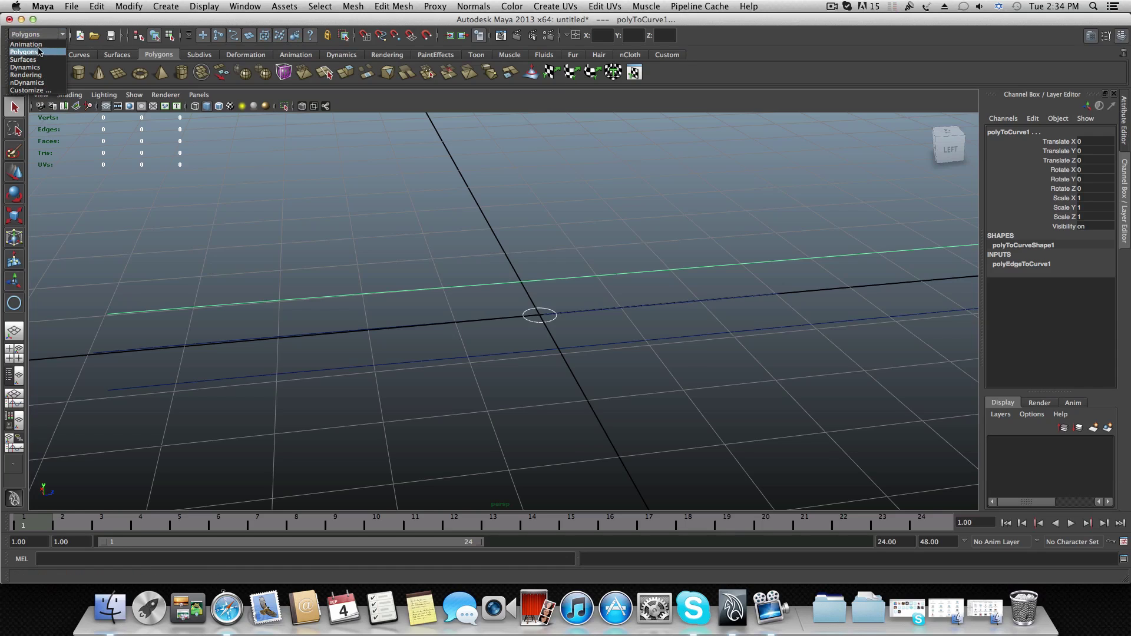
{"action": "left_click", "coordinate": [24, 59]}
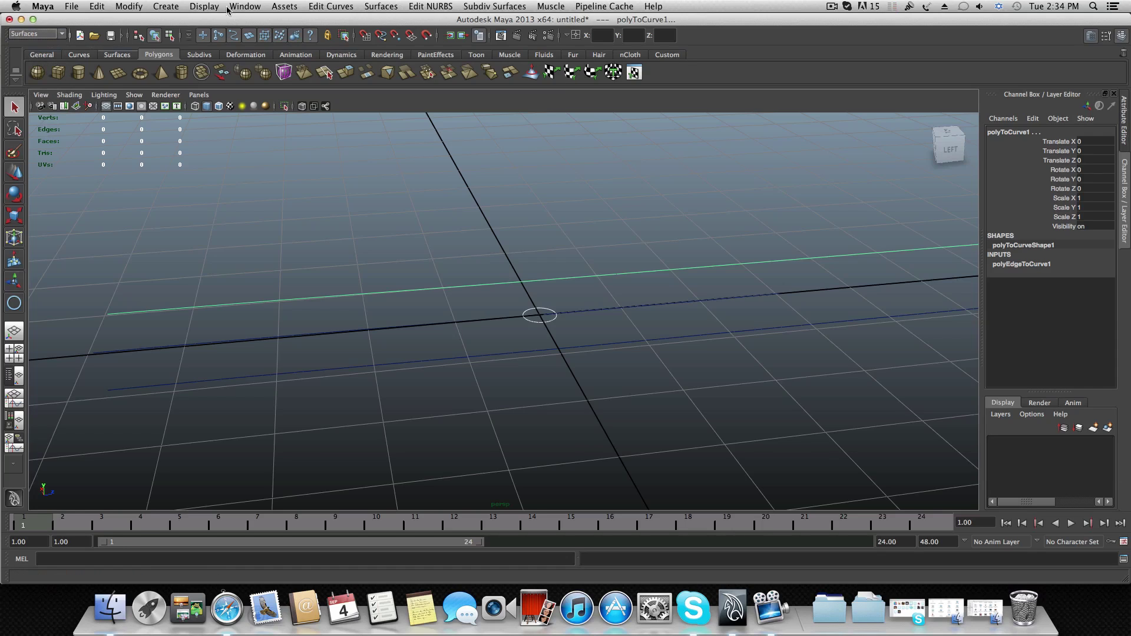
Reset the surface Extrude options and extrude the circle along the upper edge curve as a NURBS tube
{"action": "left_click", "coordinate": [381, 7]}
{"action": "left_click", "coordinate": [381, 7]}
{"action": "left_click", "coordinate": [382, 7]}
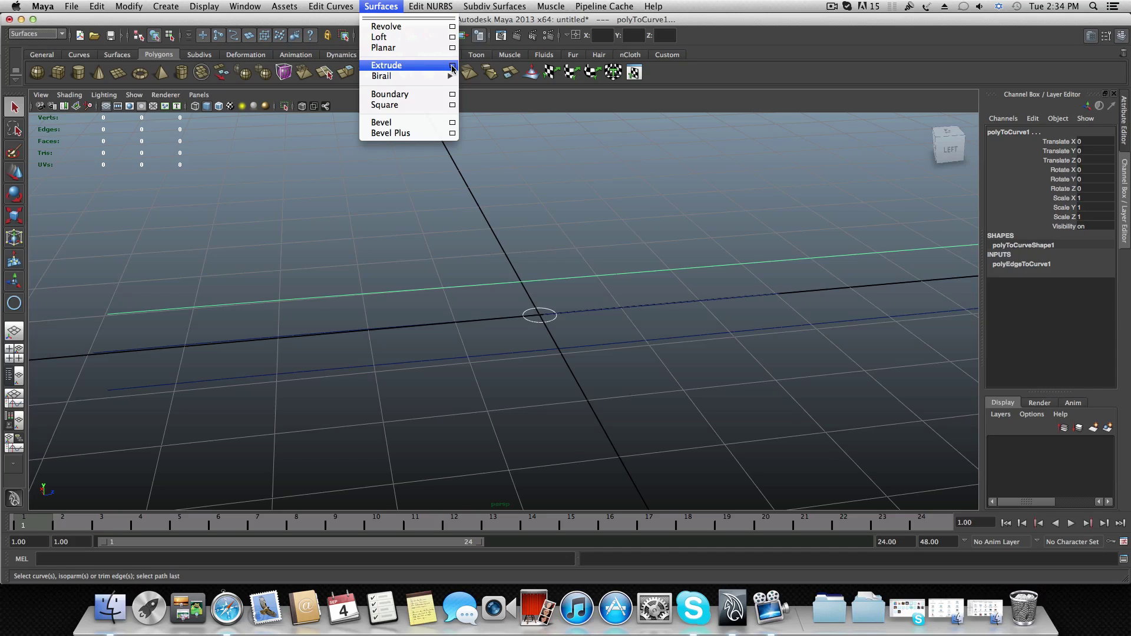
{"action": "left_click", "coordinate": [452, 66]}
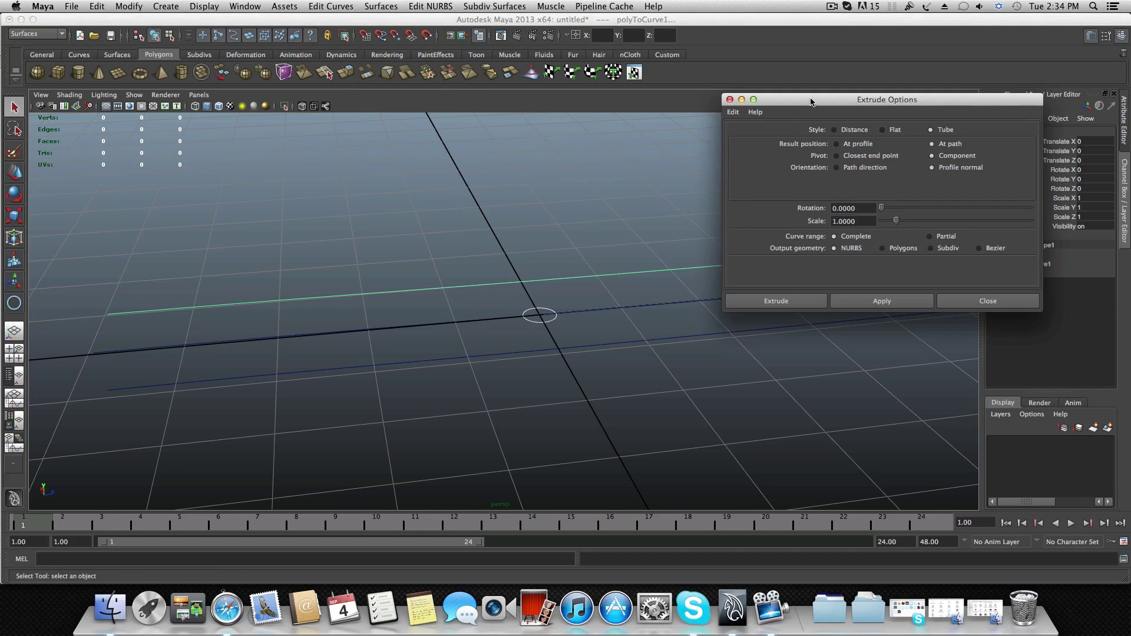
{"action": "left_click_drag", "start_coordinate": [811, 101], "coordinate": [455, 103]}
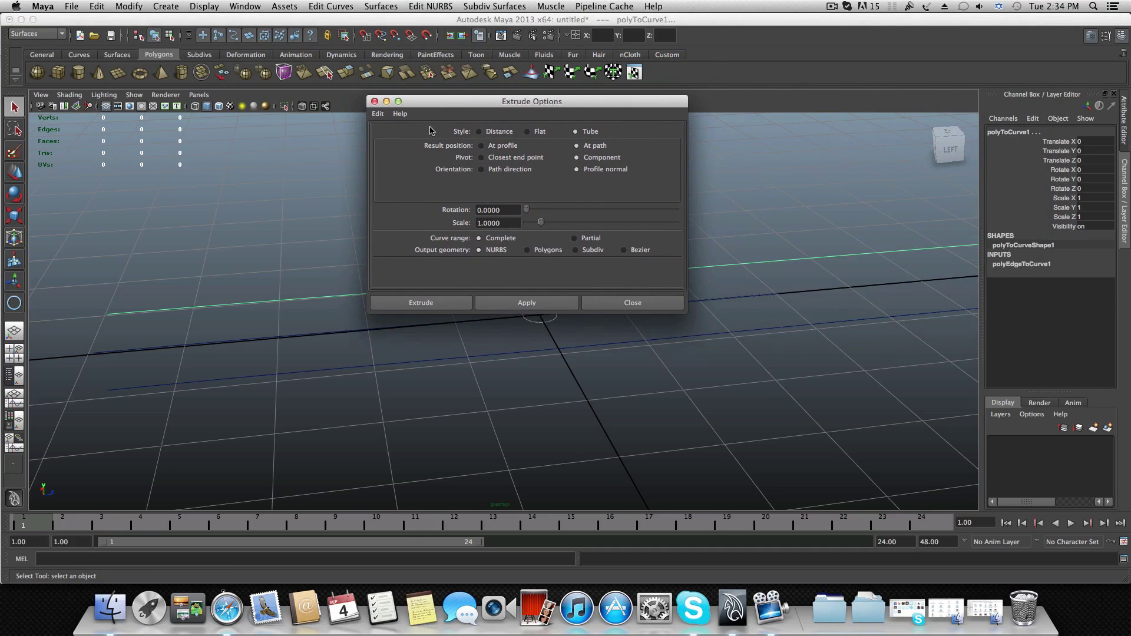
{"action": "left_click", "coordinate": [377, 114]}
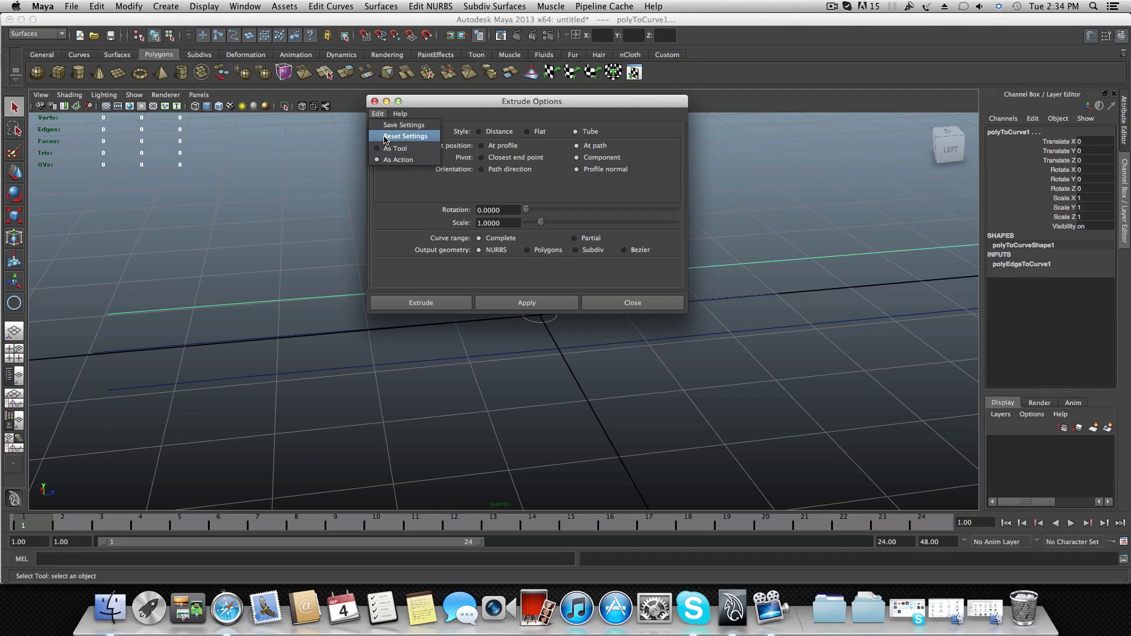
{"action": "left_click", "coordinate": [387, 136]}
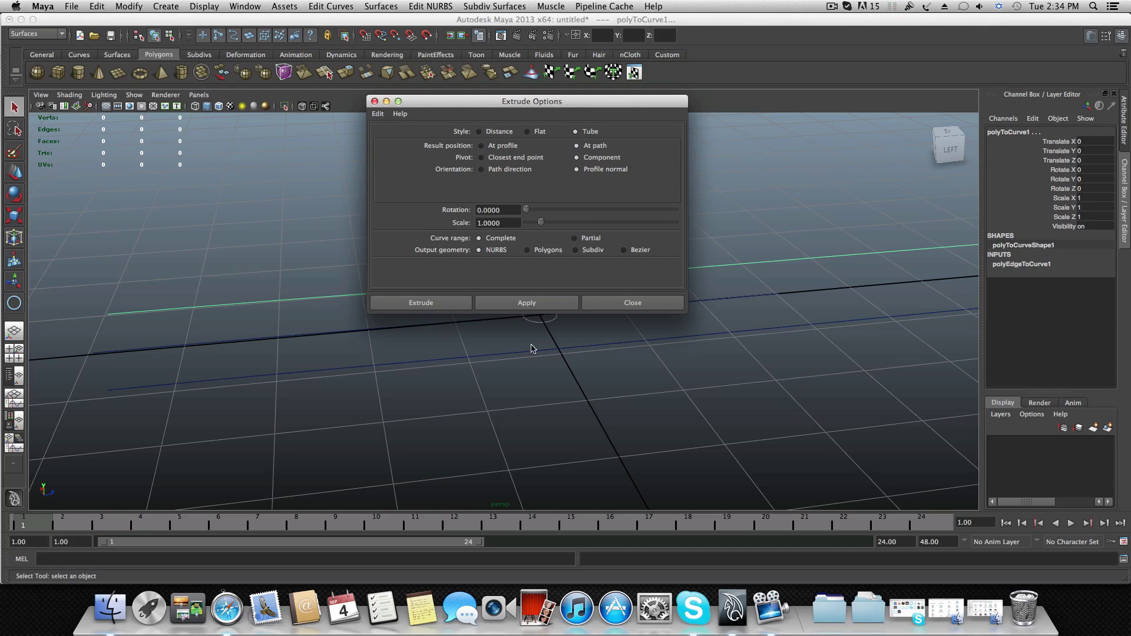
{"action": "left_click", "coordinate": [437, 309]}
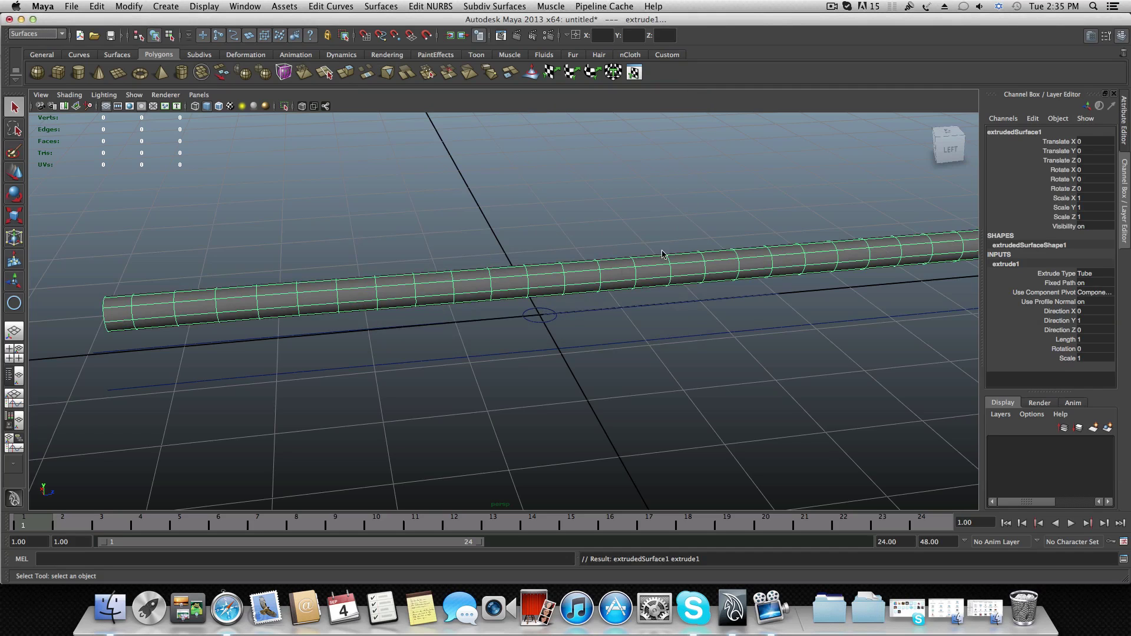
Extrude the same circle along the lower edge curve with the same settings to form the second tube
{"action": "left_click_drag", "start_coordinate": [532, 325], "coordinate": [317, 312], "text": "alt"}
{"action": "mouse_move", "coordinate": [436, 347]}
{"action": "left_mouse_down", "text": "alt"}
{"action": "mouse_move", "coordinate": [447, 342]}
{"action": "mouse_move", "coordinate": [438, 337]}
{"action": "left_mouse_up", "text": "alt"}
{"action": "left_click", "coordinate": [532, 314]}
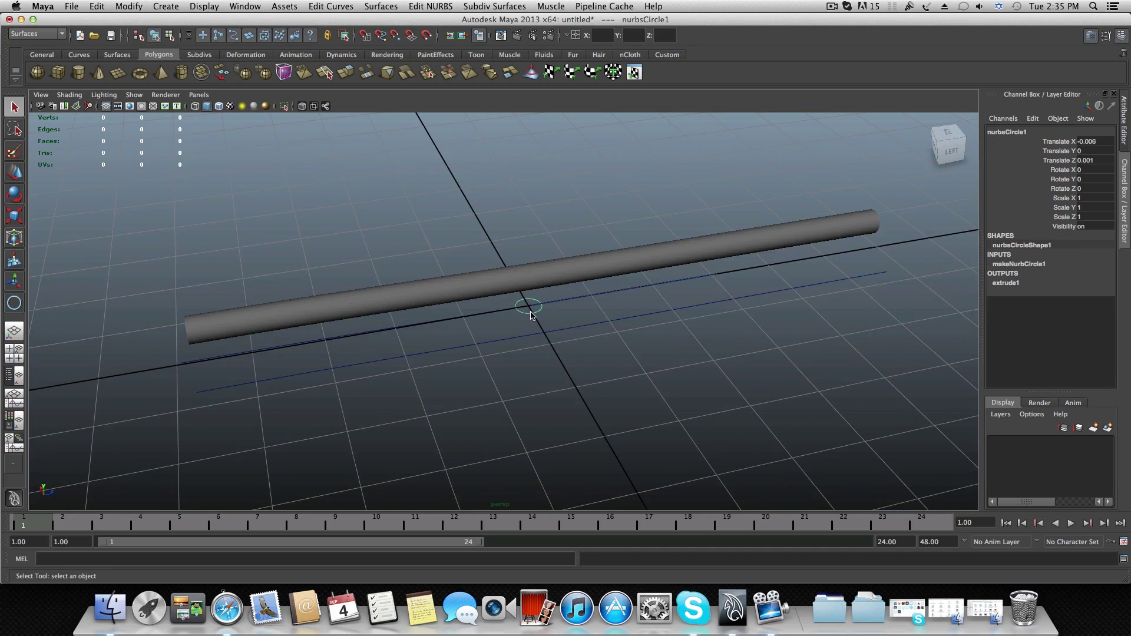
{"action": "left_click", "coordinate": [504, 340]}
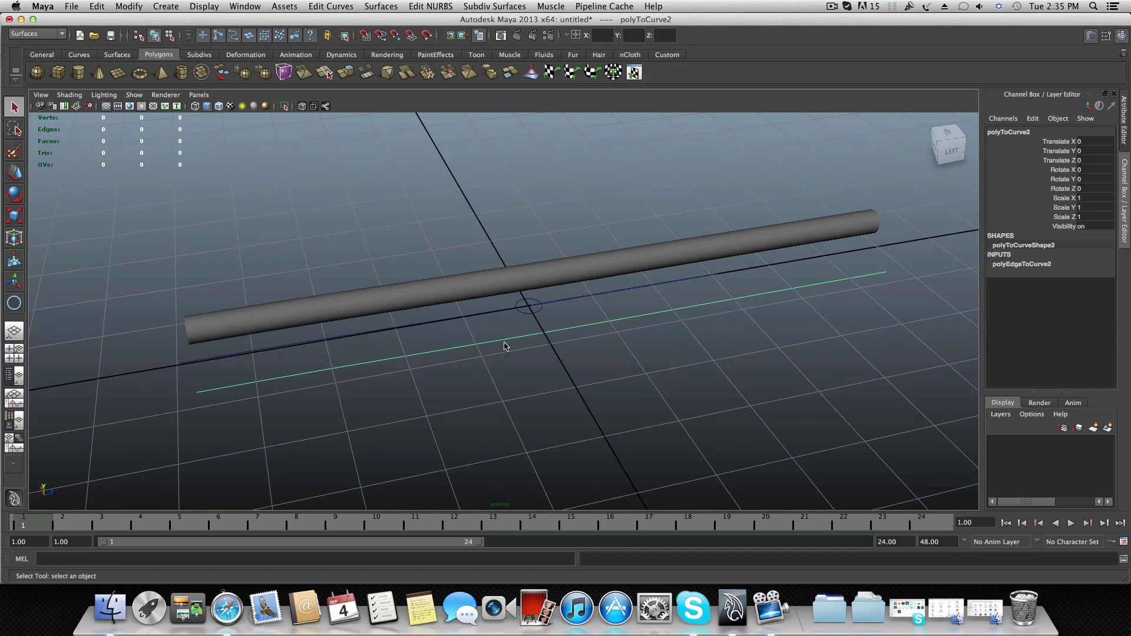
{"action": "left_click", "coordinate": [522, 312]}
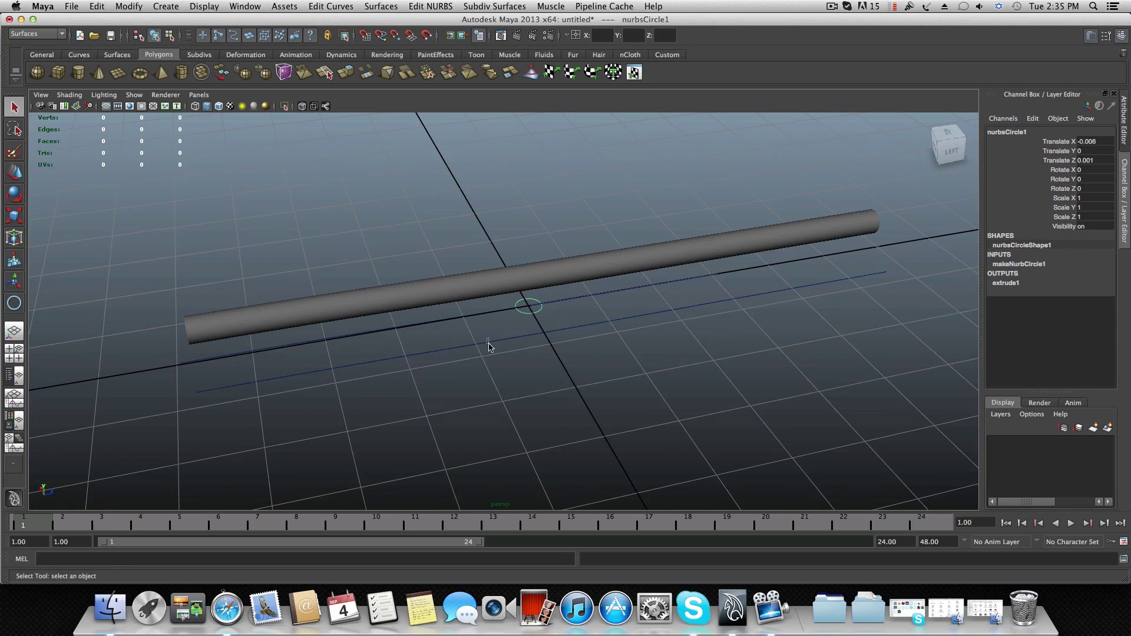
{"action": "left_click_drag", "start_coordinate": [494, 352], "coordinate": [494, 357]}
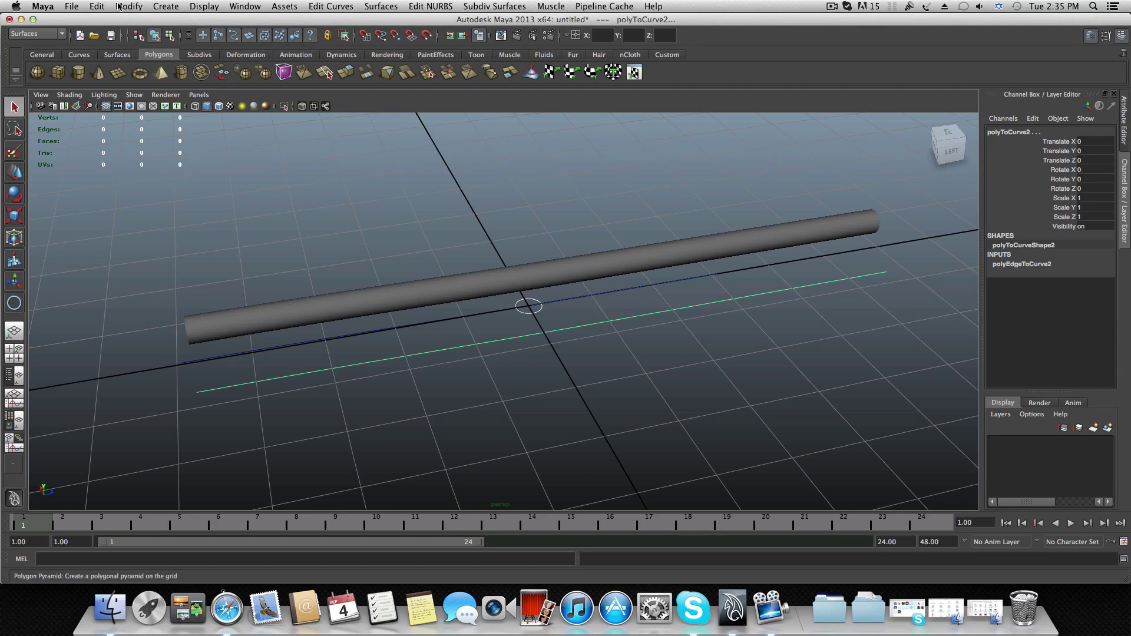
{"action": "left_click", "coordinate": [366, 9]}
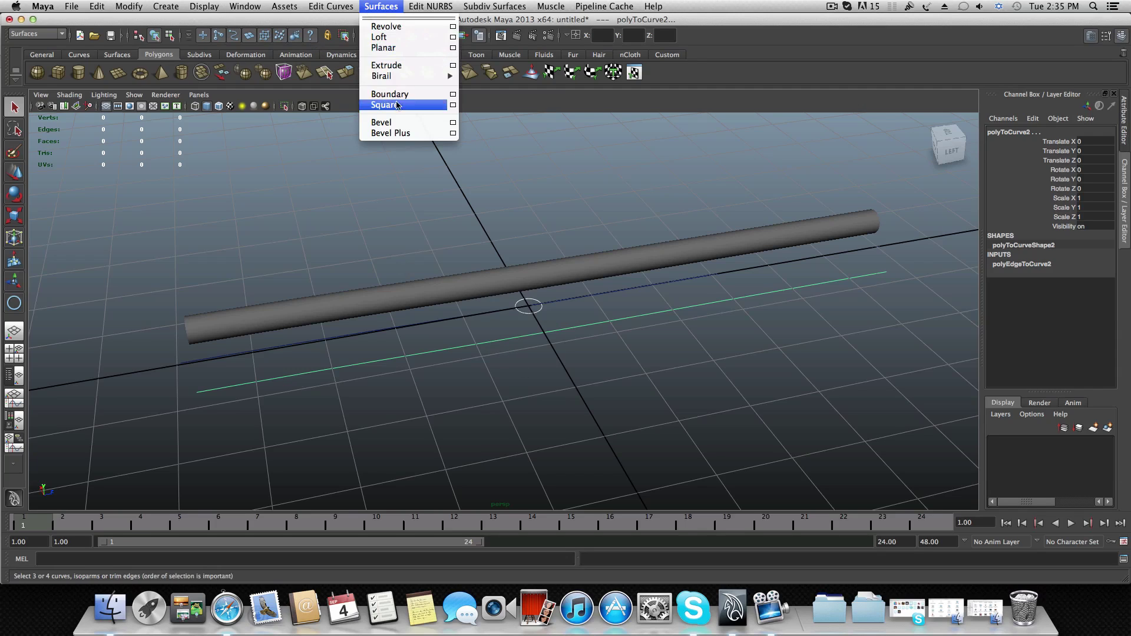
{"action": "left_click", "coordinate": [411, 66]}
{"action": "left_click_drag", "start_coordinate": [391, 285], "coordinate": [355, 340], "text": "alt"}
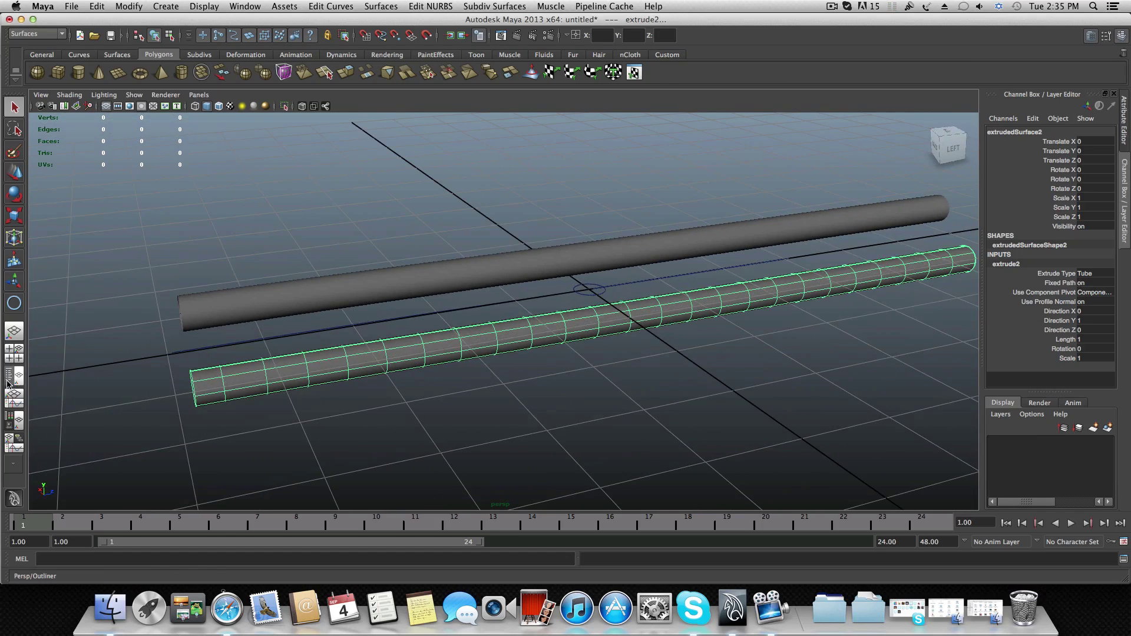
Select the hidden pCube1 in the Outliner and expand its polyExtrudeFace1 attributes to reach Twist
{"action": "left_click", "coordinate": [17, 381]}
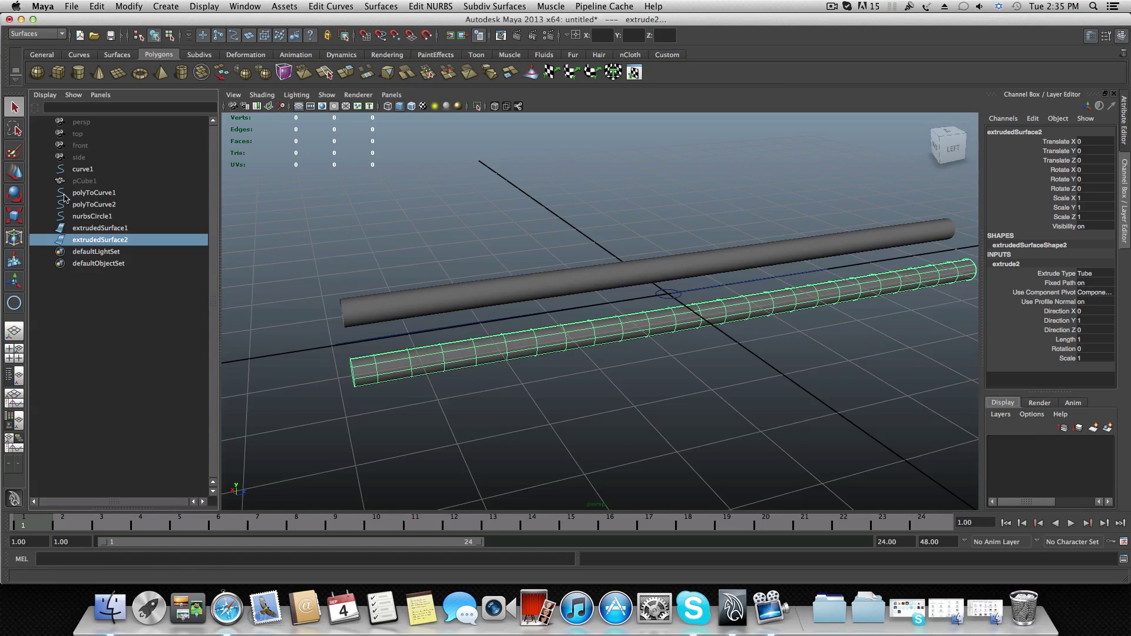
{"action": "left_click", "coordinate": [80, 182]}
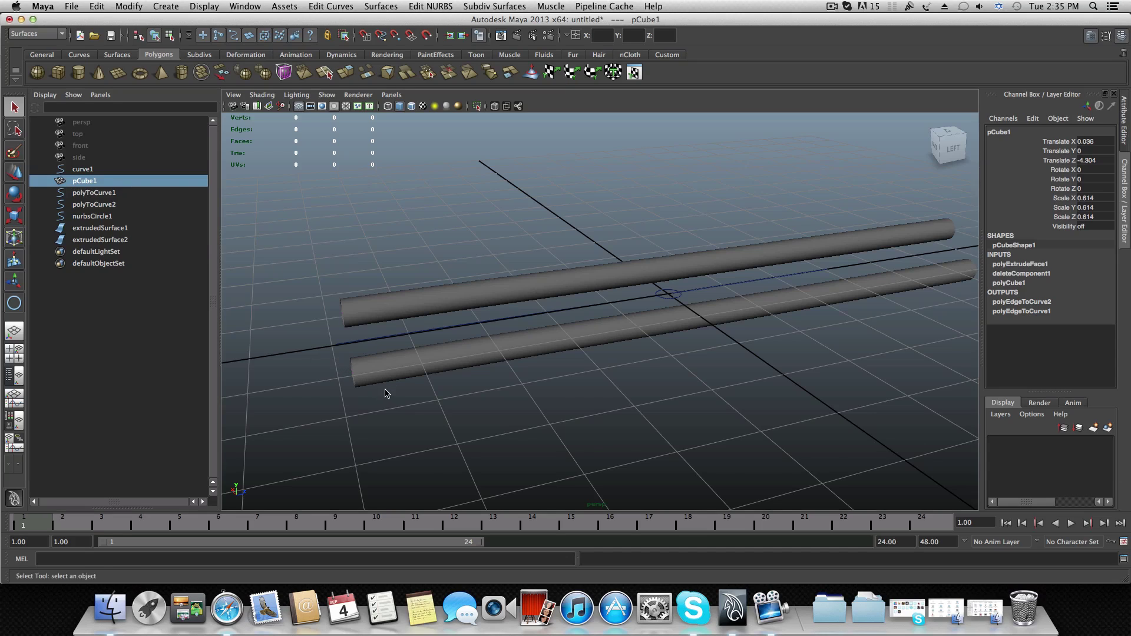
{"action": "left_click_drag", "start_coordinate": [383, 391], "coordinate": [322, 371], "text": "alt"}
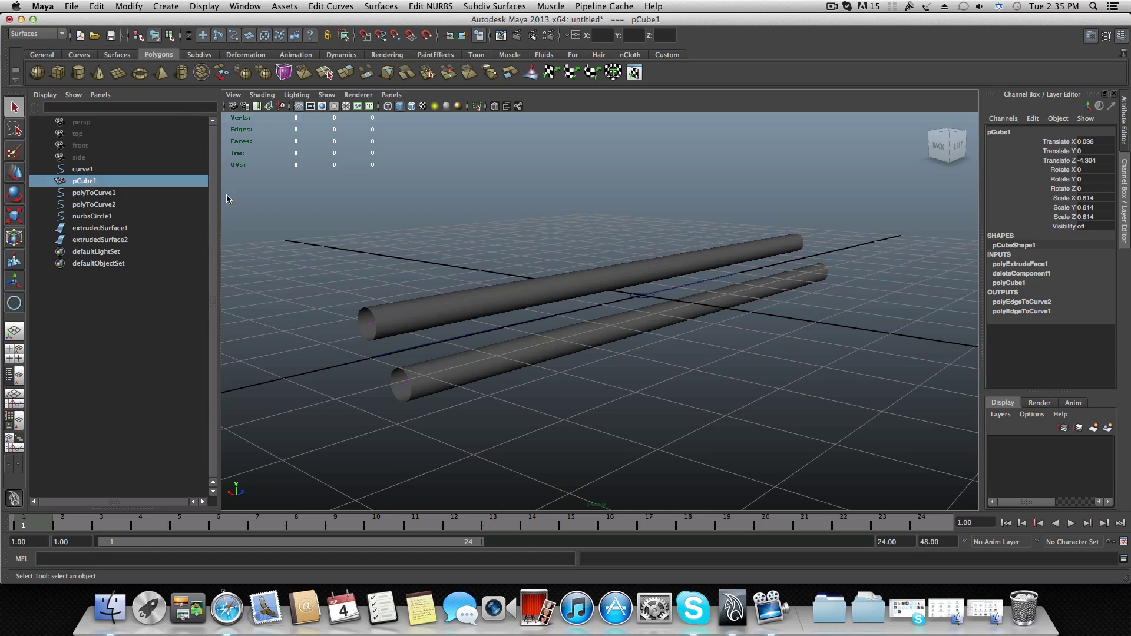
{"action": "left_click", "coordinate": [1122, 36]}
{"action": "left_click", "coordinate": [1122, 36]}
{"action": "left_click", "coordinate": [1042, 265]}
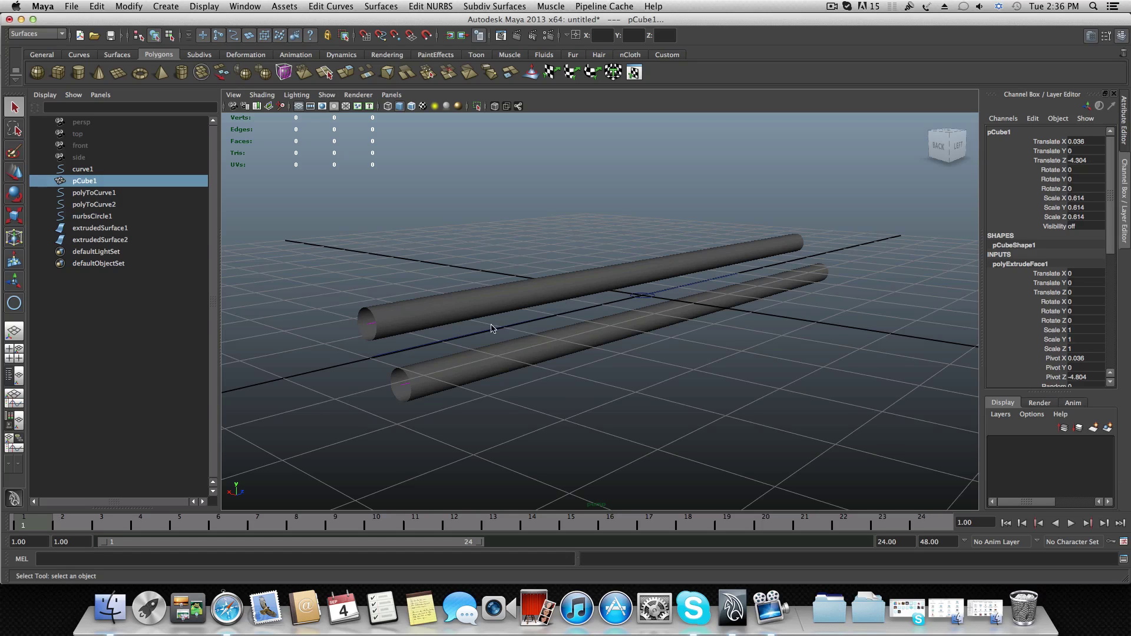
{"action": "left_click_drag", "start_coordinate": [505, 334], "coordinate": [634, 329], "text": "alt"}
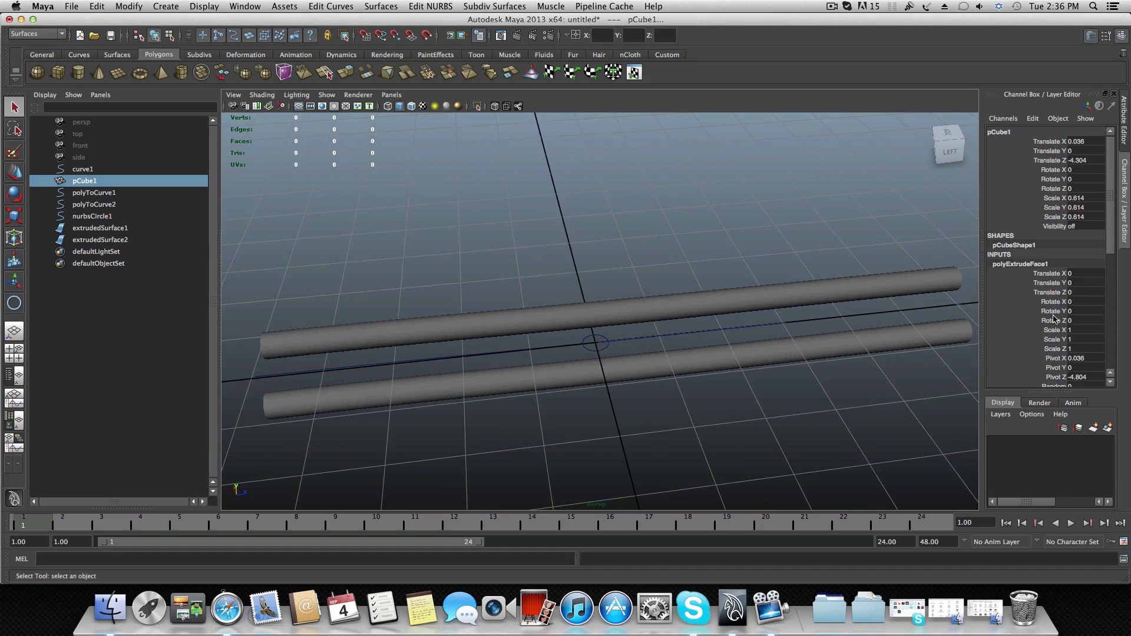
{"action": "scroll", "coordinate": [1054, 319], "scroll_direction": "down", "scroll_amount": 8}
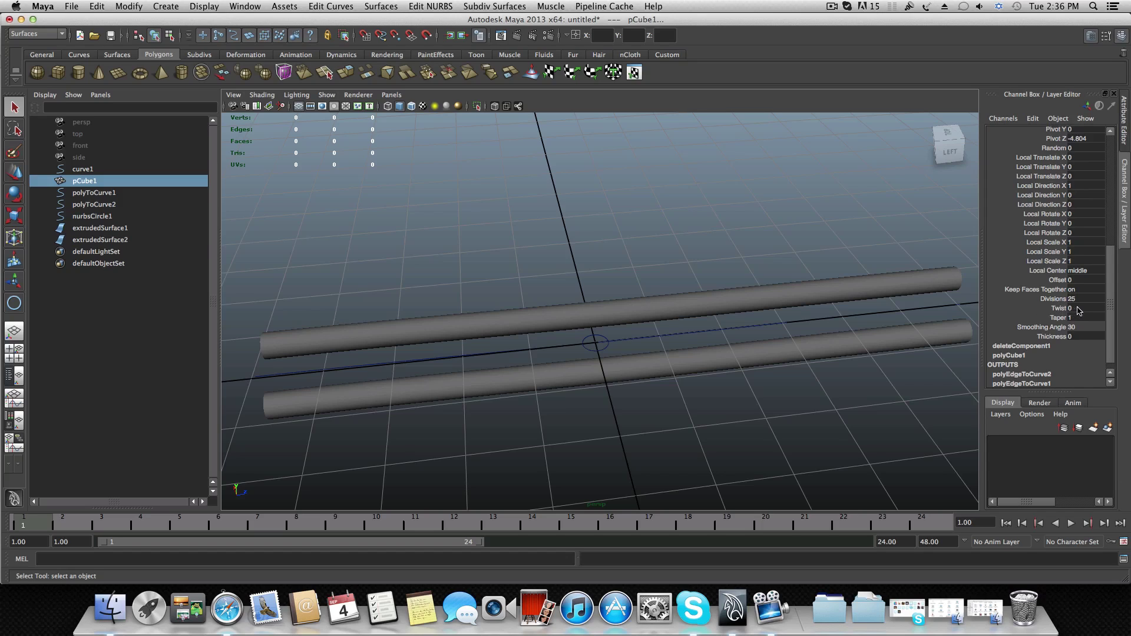
Set the Twist of the hidden bar's face extrusion to 360
{"action": "double_click", "coordinate": [1077, 309]}
{"action": "left_click_drag", "start_coordinate": [507, 331], "coordinate": [405, 364], "text": "alt"}
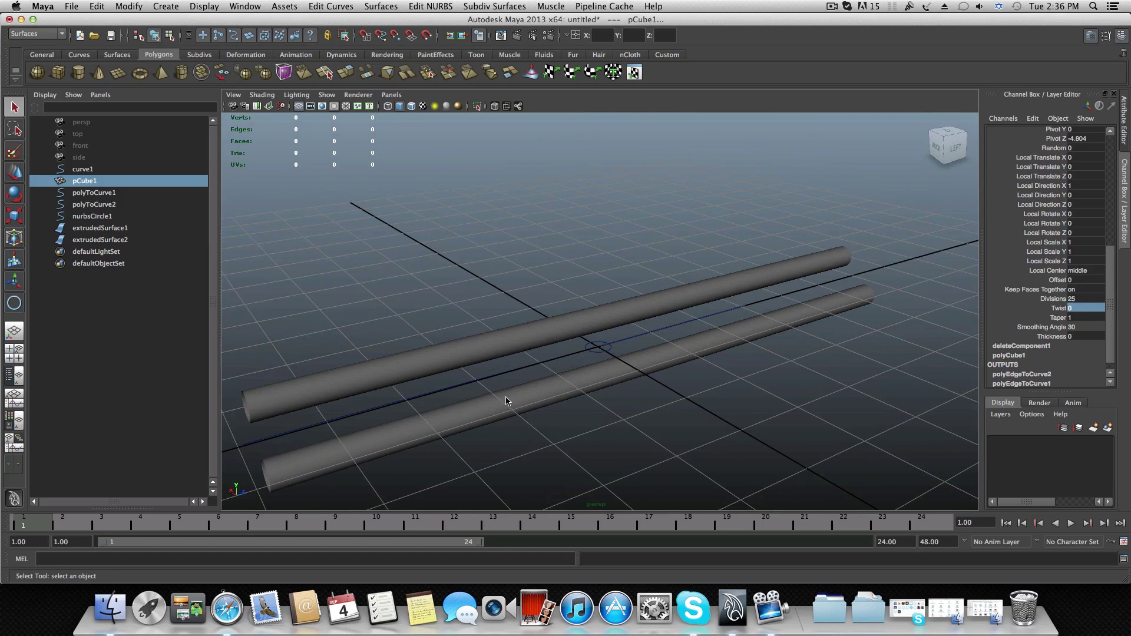
{"action": "left_click_drag", "start_coordinate": [805, 406], "coordinate": [577, 320], "text": "alt"}
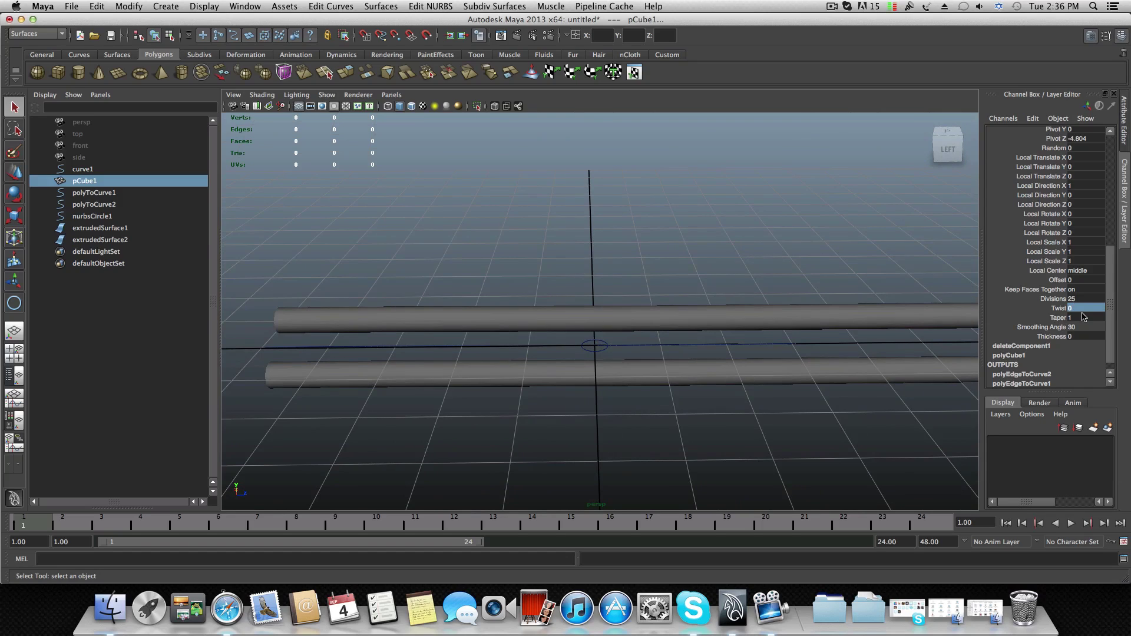
{"action": "key", "text": "3"}
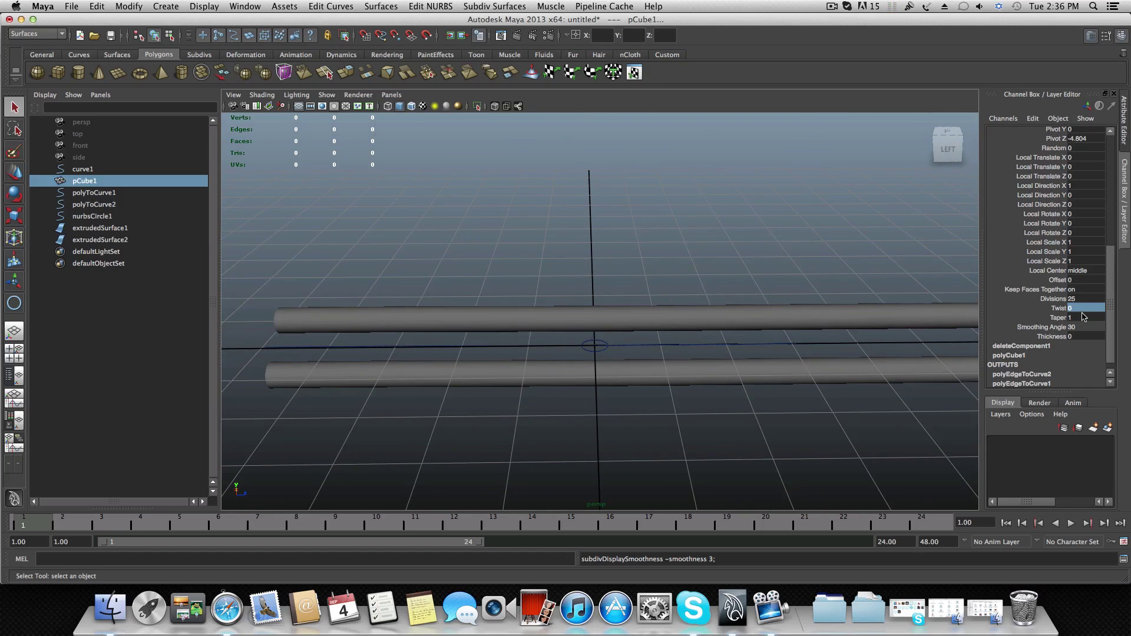
{"action": "left_click", "coordinate": [1083, 308]}
{"action": "key", "text": "Return"}
{"action": "left_click_drag", "start_coordinate": [611, 376], "coordinate": [431, 384], "text": "alt"}
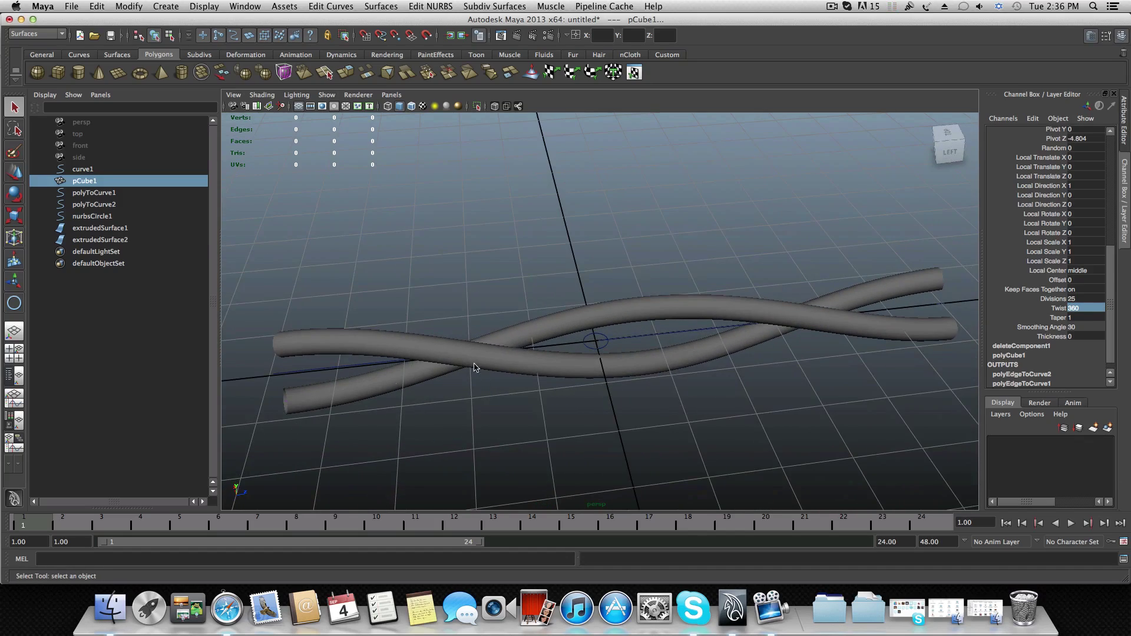
Set the Twist of pCube1's polyExtrudeFace1 to 720 to wind the two tubes more tightly
{"action": "left_click", "coordinate": [1083, 310]}
{"action": "type", "text": "720"}
{"action": "key", "text": "Return"}
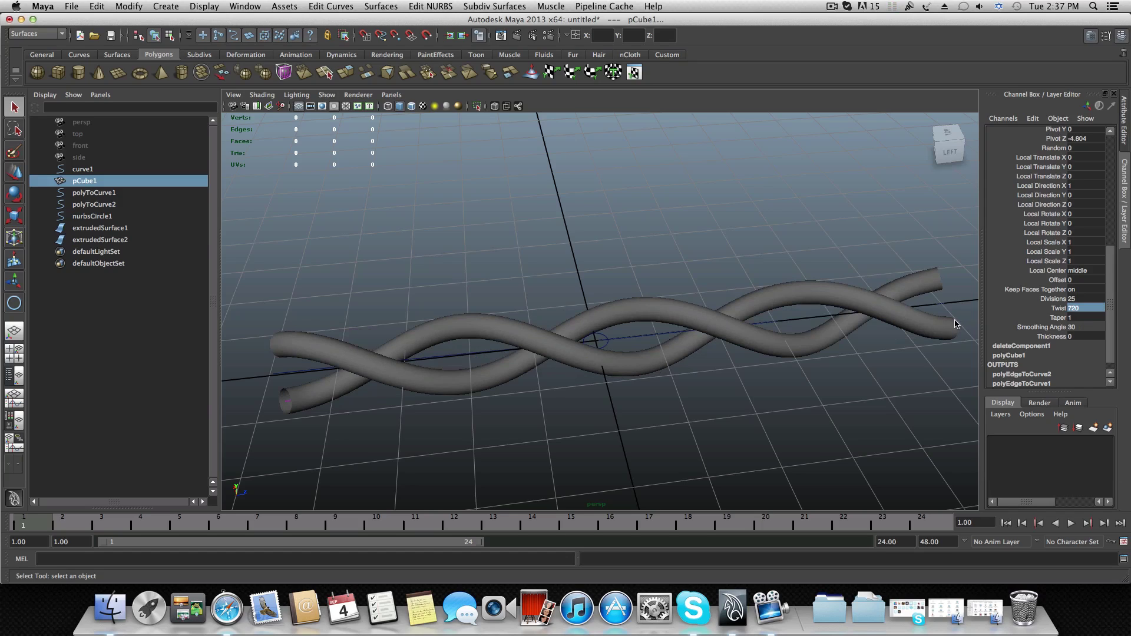
Set the Twist of pCube1's polyExtrudeFace1 to 2880 to wind the two tubes into a tight coil
{"action": "left_click", "coordinate": [1075, 308]}
{"action": "type", "text": "2"}
{"action": "key", "text": "Return"}
{"action": "left_click_drag", "start_coordinate": [651, 391], "coordinate": [618, 417], "text": "alt"}
{"action": "right_click_drag", "start_coordinate": [618, 416], "coordinate": [459, 346], "text": "alt"}
{"action": "left_click_drag", "start_coordinate": [459, 347], "coordinate": [547, 377], "text": "alt"}
{"action": "right_click_drag", "start_coordinate": [547, 377], "coordinate": [598, 376], "text": "alt"}
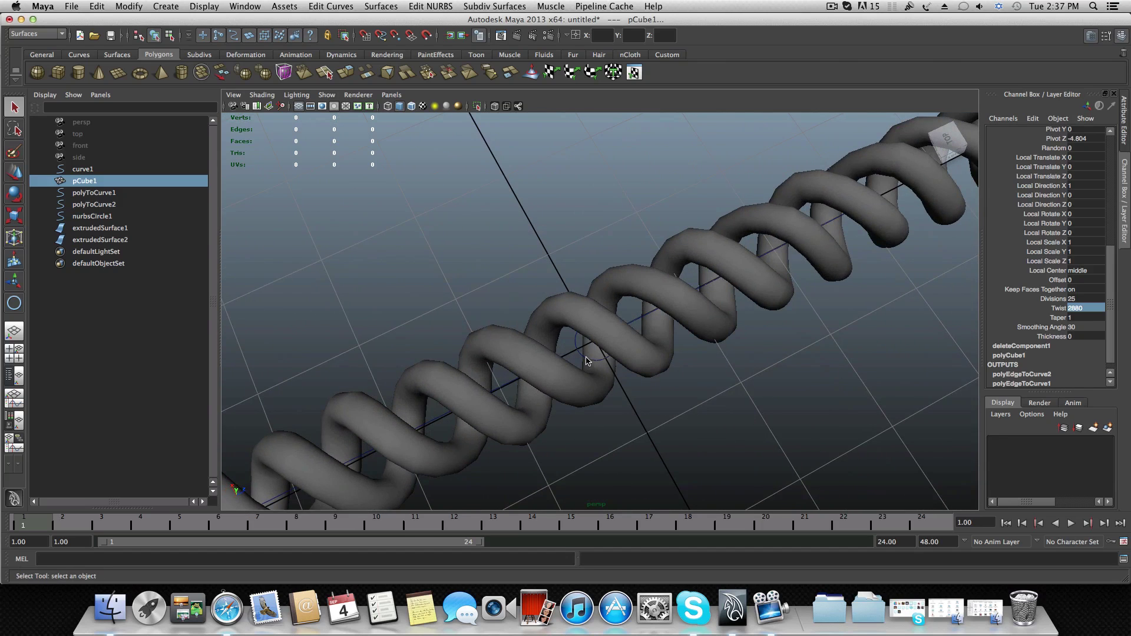
Scale the nurbsCircle1 profile uniformly to about 1.948 to thicken both tubes until their coils close up
{"action": "left_click", "coordinate": [586, 361]}
{"action": "left_click_drag", "start_coordinate": [589, 363], "coordinate": [613, 359], "text": "alt"}
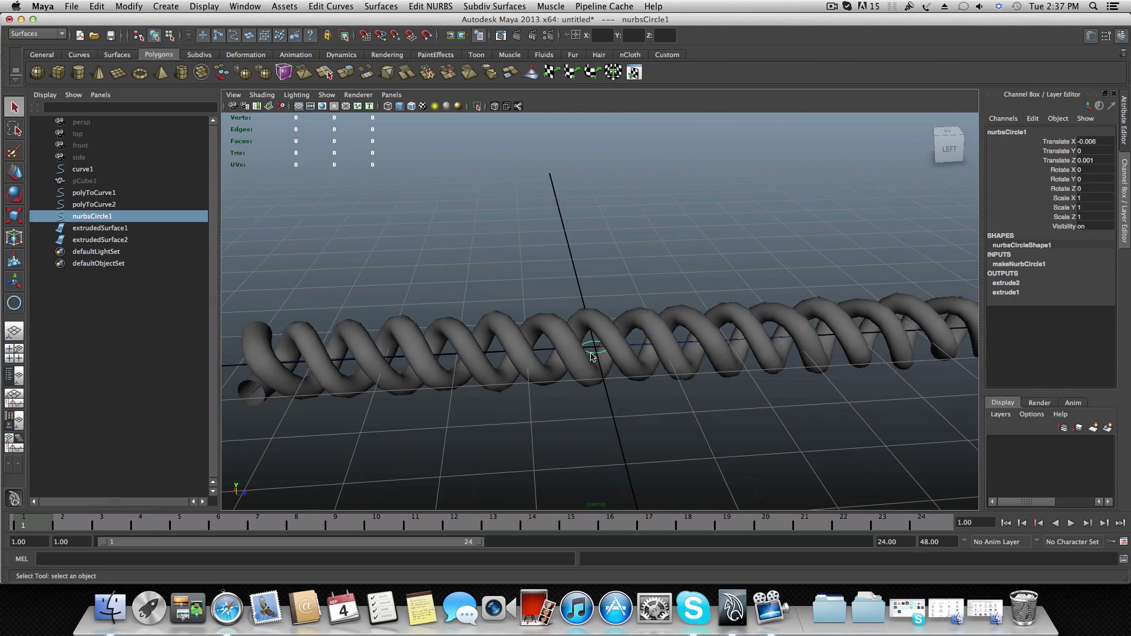
{"action": "left_click", "coordinate": [13, 215]}
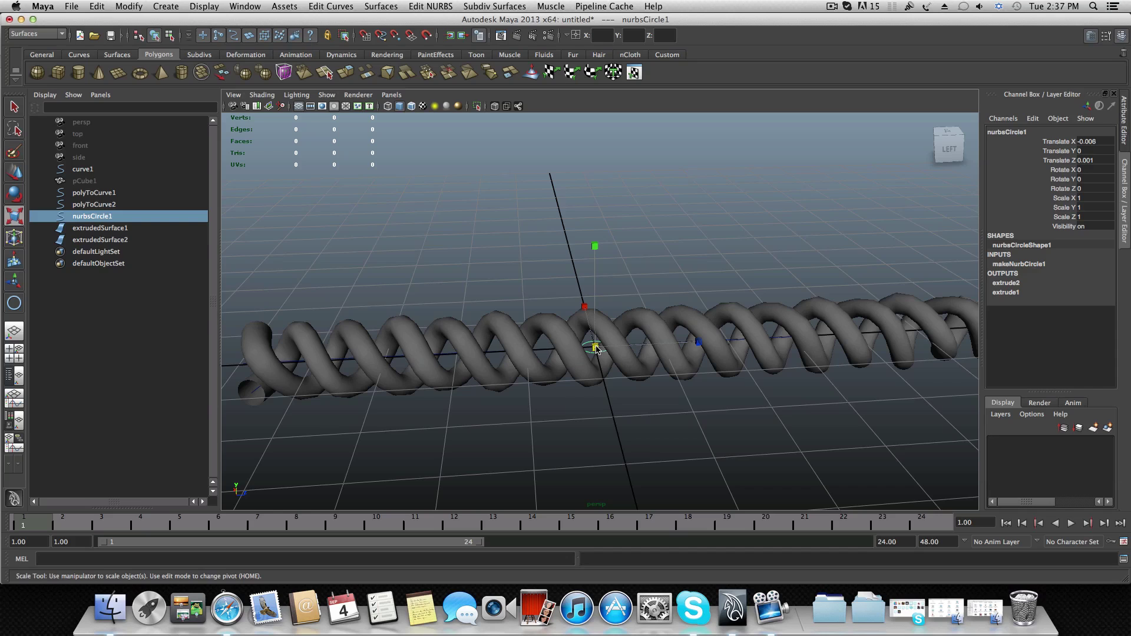
{"action": "left_click_drag", "start_coordinate": [596, 349], "coordinate": [551, 323]}
{"action": "right_click_drag", "start_coordinate": [551, 324], "coordinate": [615, 361], "text": "alt"}
{"action": "middle_click_drag", "start_coordinate": [616, 361], "coordinate": [624, 395], "text": "alt"}
{"action": "left_click_drag", "start_coordinate": [624, 395], "coordinate": [558, 365], "text": "alt"}
{"action": "middle_click_drag", "start_coordinate": [559, 365], "coordinate": [555, 356], "text": "alt"}
{"action": "left_click_drag", "start_coordinate": [554, 355], "coordinate": [567, 369], "text": "alt"}
{"action": "left_click_drag", "start_coordinate": [671, 368], "coordinate": [618, 457], "text": "alt"}
Select both extruded tubes and move them together along X to about 5.845, away from their guide curves
{"action": "left_click", "coordinate": [564, 435]}
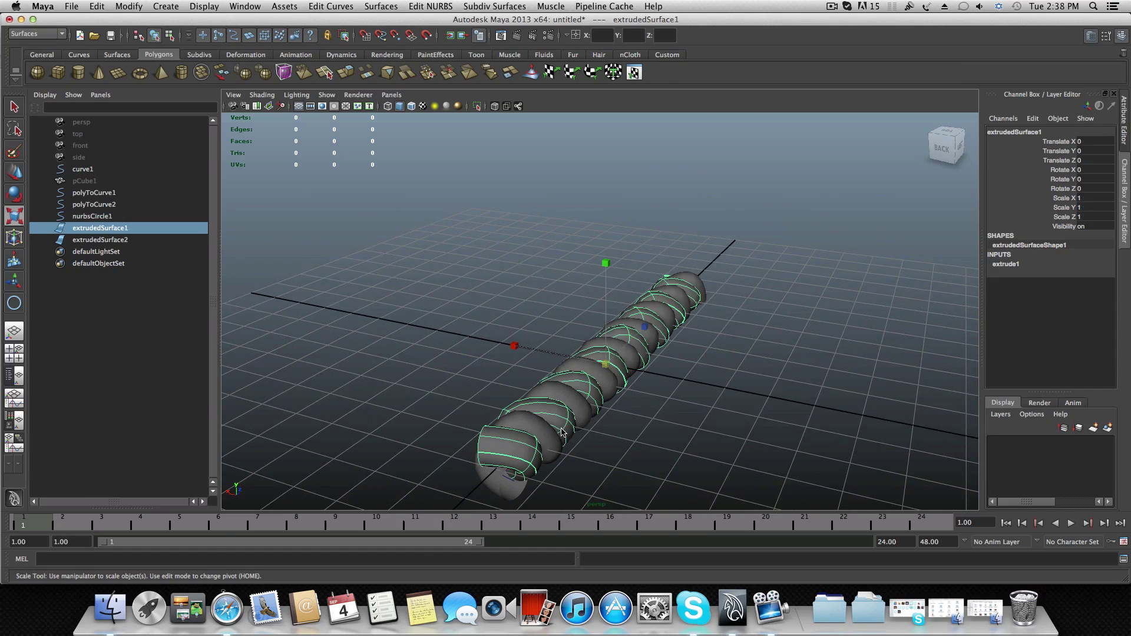
{"action": "left_click", "coordinate": [564, 400], "text": "shift"}
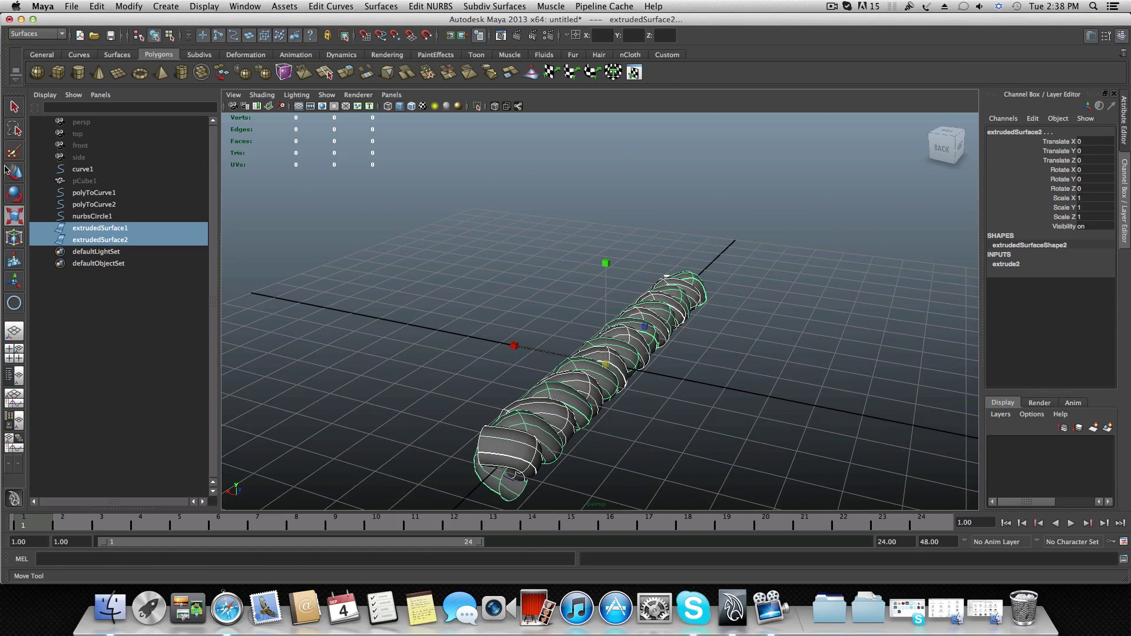
{"action": "key", "text": "w"}
{"action": "left_click_drag", "start_coordinate": [563, 359], "coordinate": [362, 334]}
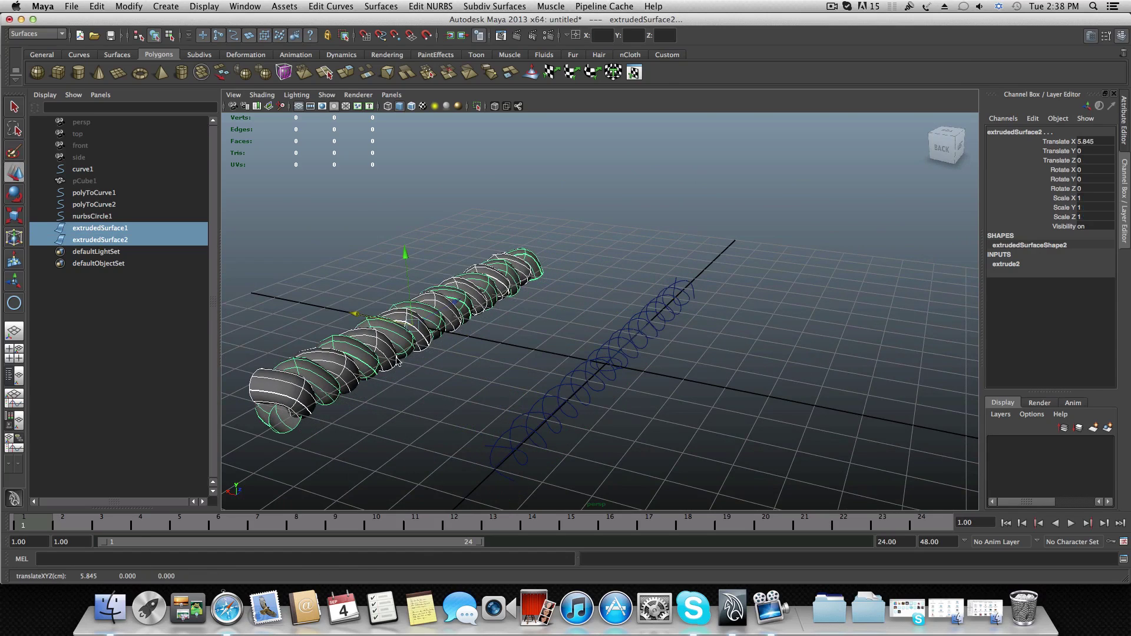
Try deleting all the curves and the profile circle, and move extrudedSurface1 along X to about 1.158
{"action": "left_click_drag", "start_coordinate": [559, 328], "coordinate": [627, 434]}
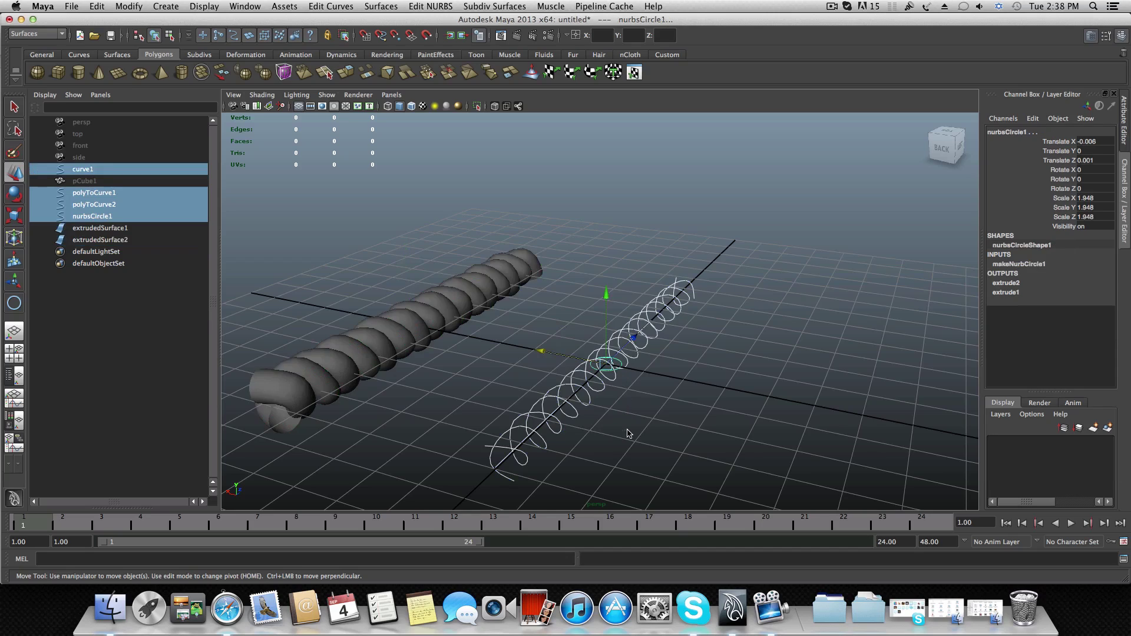
{"action": "key", "text": "Delete"}
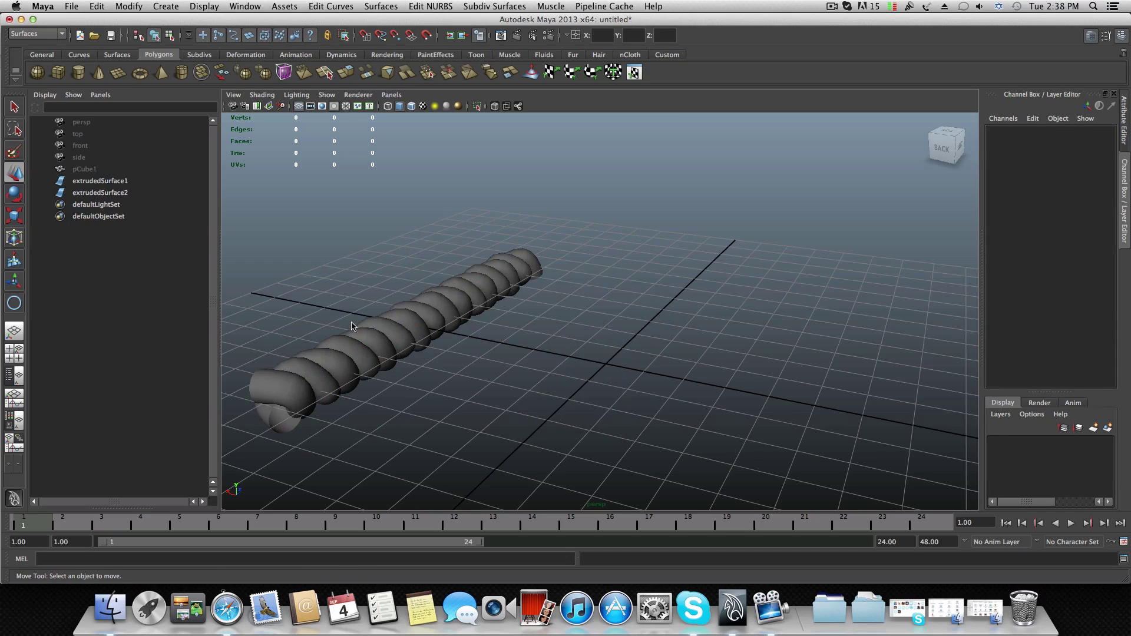
{"action": "left_click", "coordinate": [357, 340]}
{"action": "left_click_drag", "start_coordinate": [358, 339], "coordinate": [410, 328], "text": "alt"}
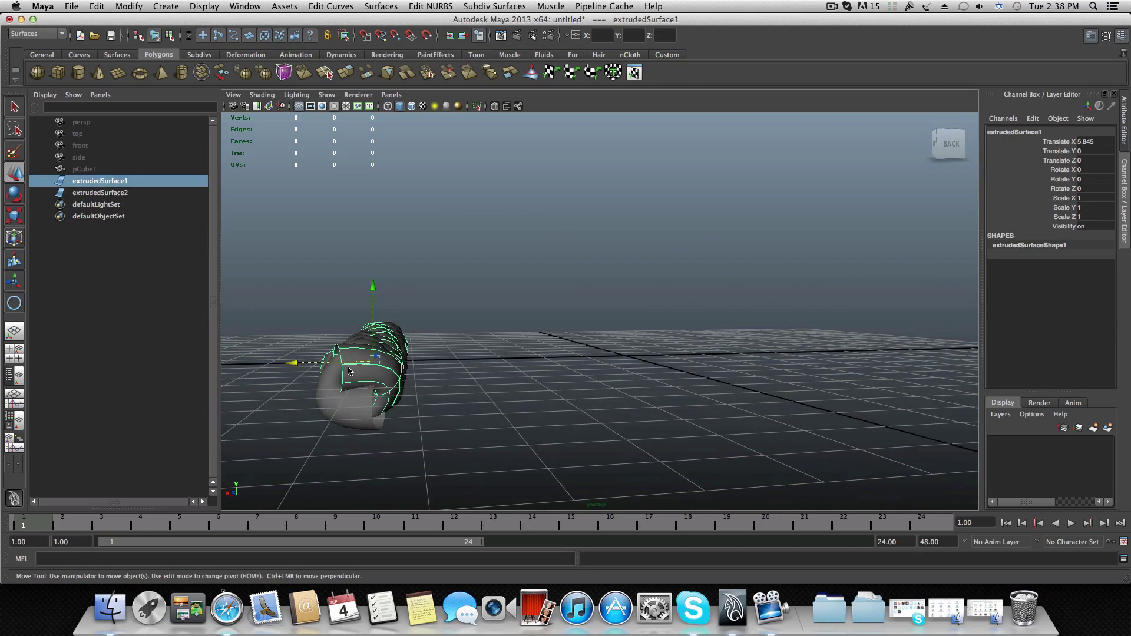
{"action": "left_click_drag", "start_coordinate": [298, 363], "coordinate": [514, 371]}
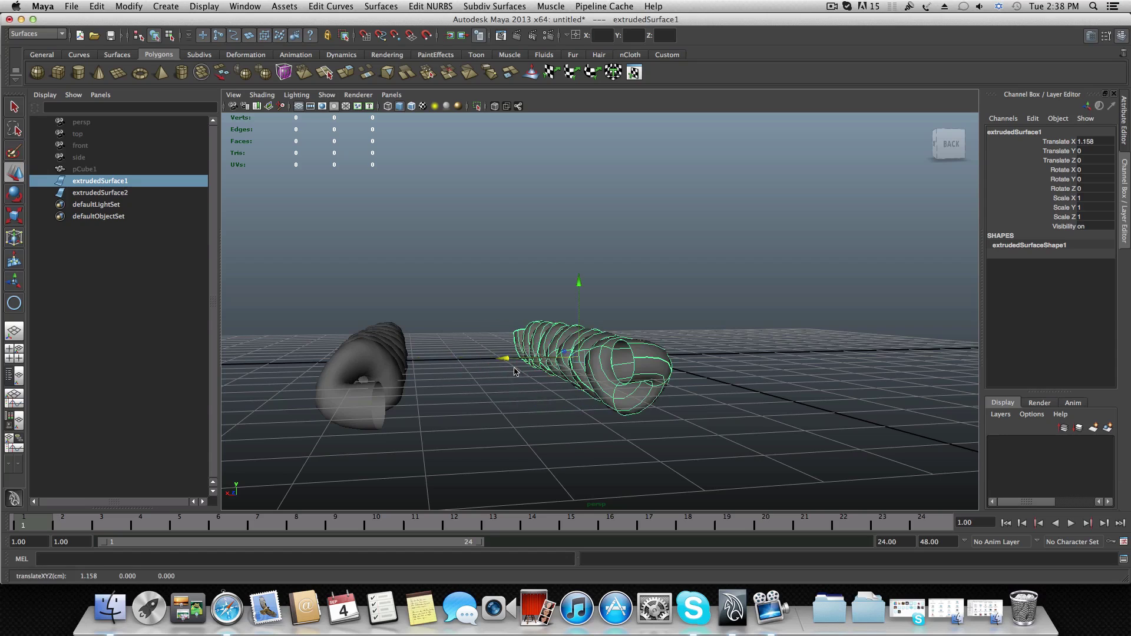
{"action": "left_click_drag", "start_coordinate": [752, 434], "coordinate": [631, 398], "text": "alt"}
Undo the move of extrudedSurface1 and the deletion of the curves and circle
{"action": "key", "text": "z"}
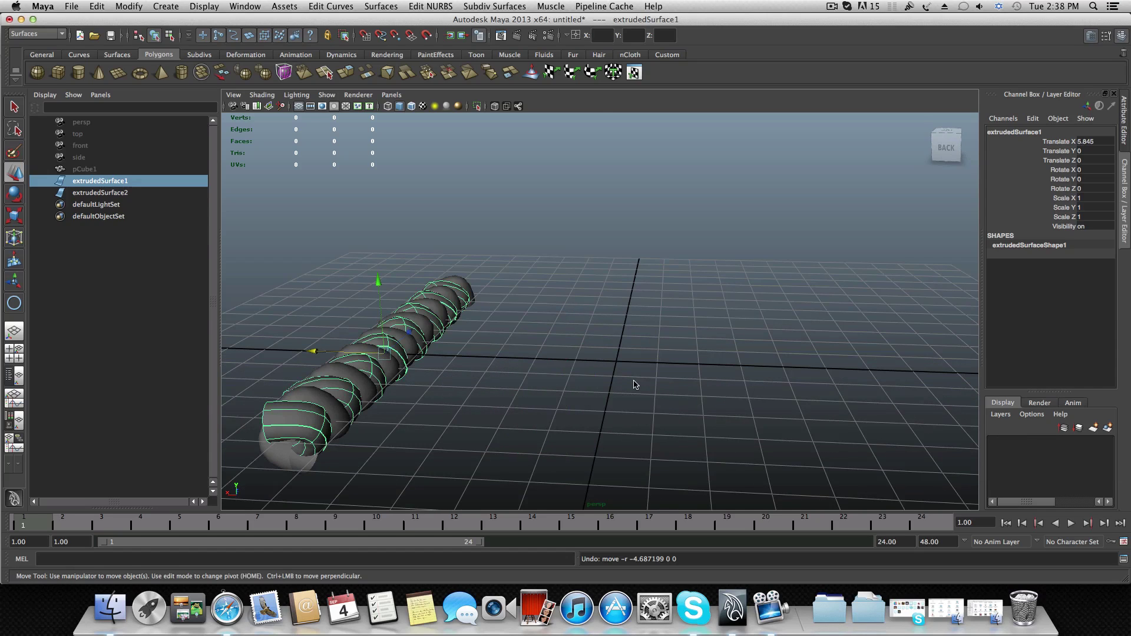
{"action": "key", "text": "z"}
{"action": "key", "text": "z"}
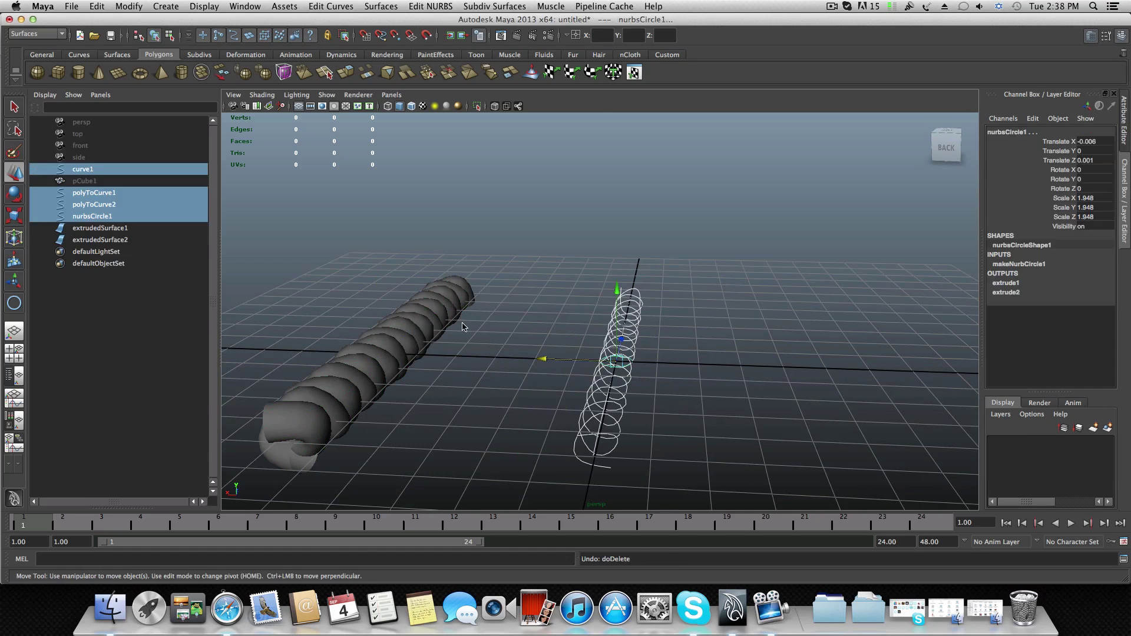
Try raising the guide curve polyToCurve1 along Y to about 2.422 to shift its linked tube
{"action": "left_click", "coordinate": [594, 409]}
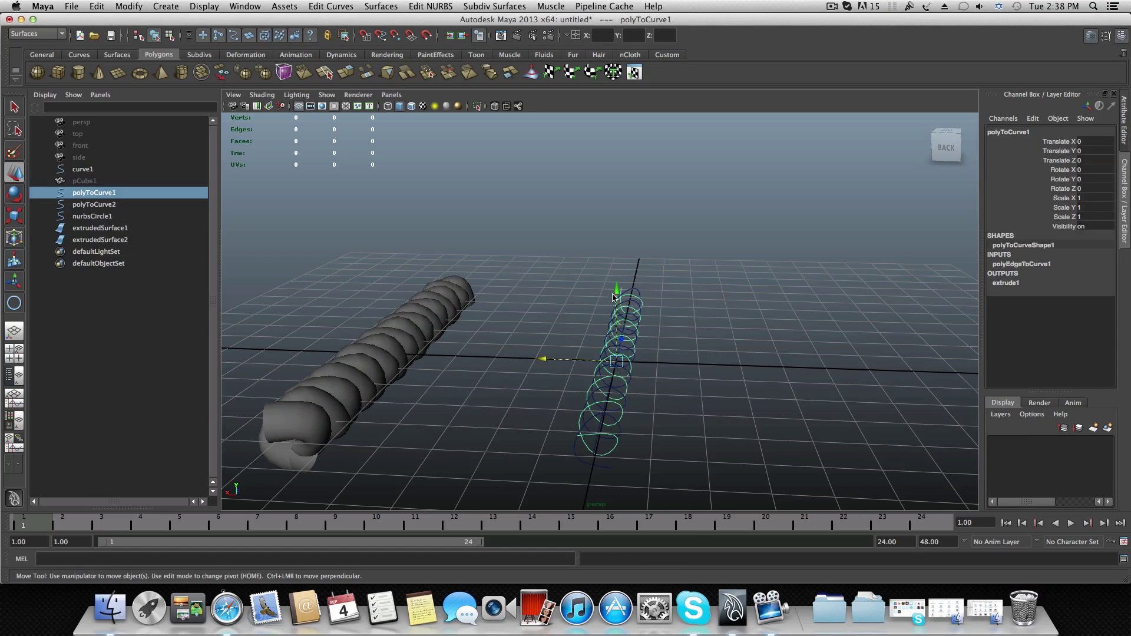
{"action": "left_click_drag", "start_coordinate": [612, 297], "coordinate": [616, 189]}
{"action": "left_click", "coordinate": [620, 265]}
{"action": "left_click", "coordinate": [623, 314]}
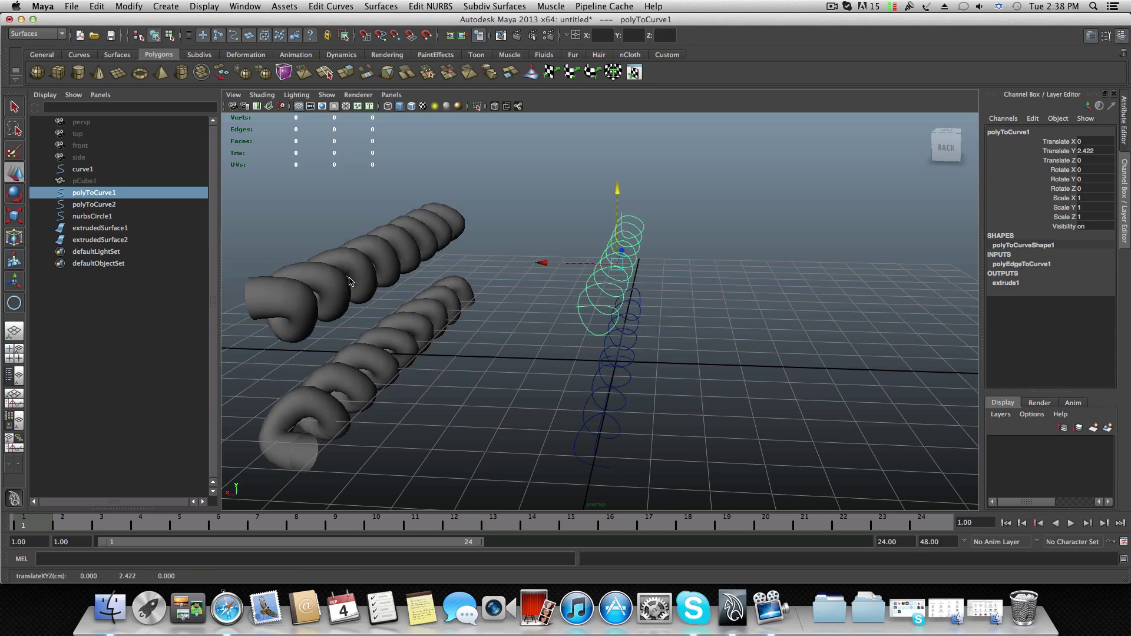
{"action": "left_click_drag", "start_coordinate": [349, 281], "coordinate": [411, 317], "text": "alt"}
{"action": "left_click_drag", "start_coordinate": [437, 356], "coordinate": [429, 391], "text": "alt"}
{"action": "left_click_drag", "start_coordinate": [587, 275], "coordinate": [562, 348], "text": "alt"}
Undo the vertical moves of polyToCurve1
{"action": "key", "text": "z"}
{"action": "key", "text": "z"}
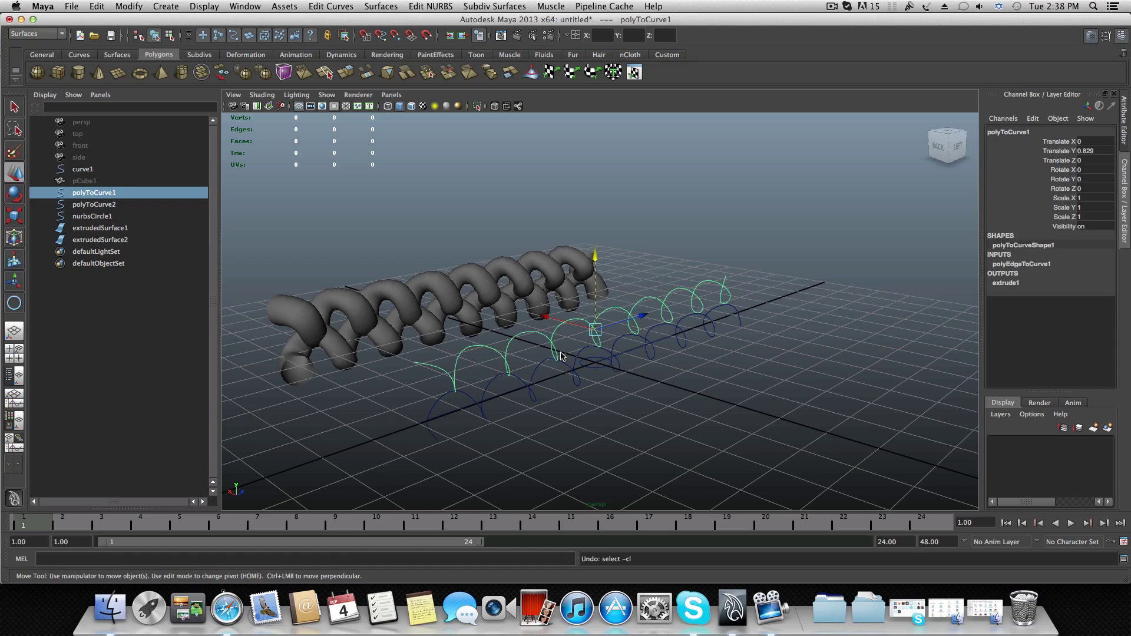
{"action": "key", "text": "z"}
{"action": "key", "text": "z"}
{"action": "key", "text": "z"}
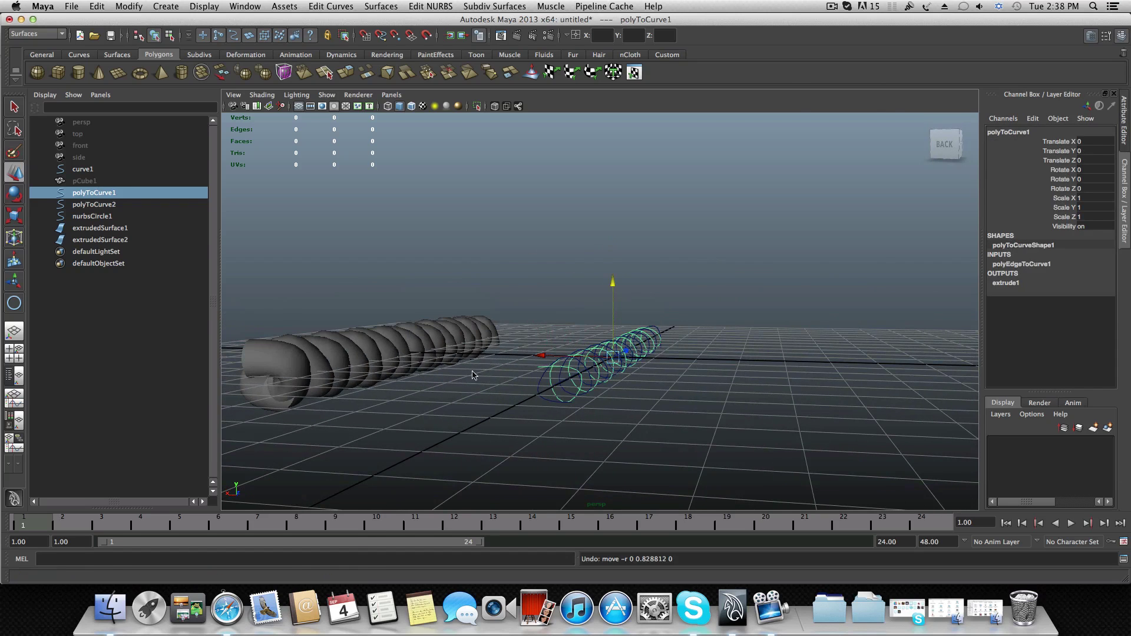
Try pulling one control vertex of polyToCurve2 upward to bend its tube, and undo that change
{"action": "left_click_drag", "start_coordinate": [449, 388], "coordinate": [520, 394], "text": "alt"}
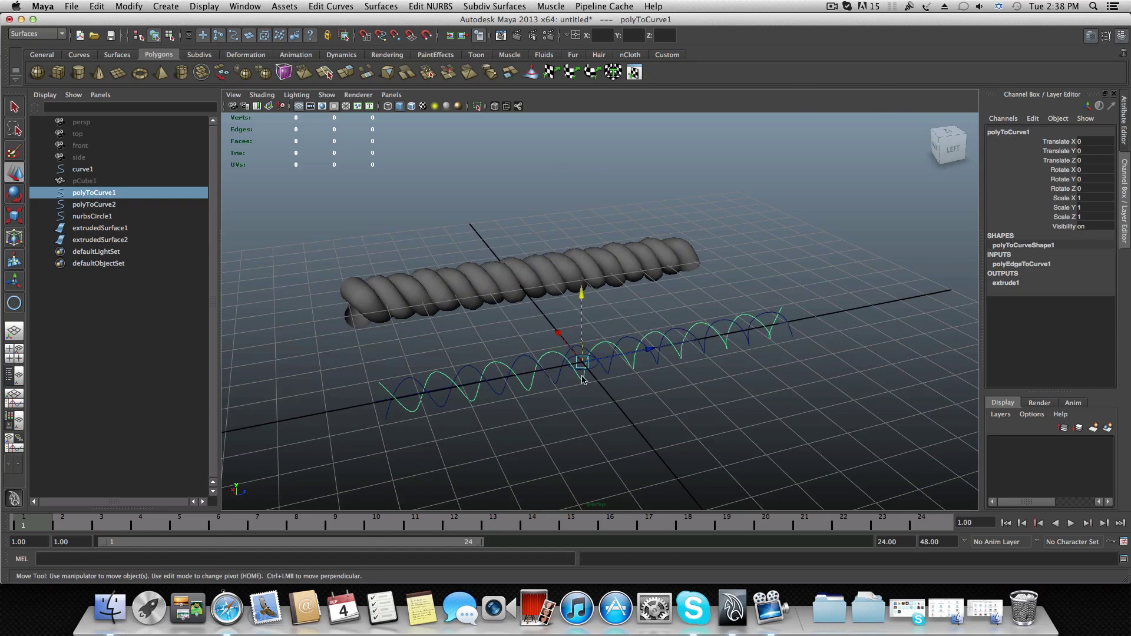
{"action": "right_click", "coordinate": [542, 368]}
{"action": "left_click", "coordinate": [495, 367]}
{"action": "left_click", "coordinate": [517, 338]}
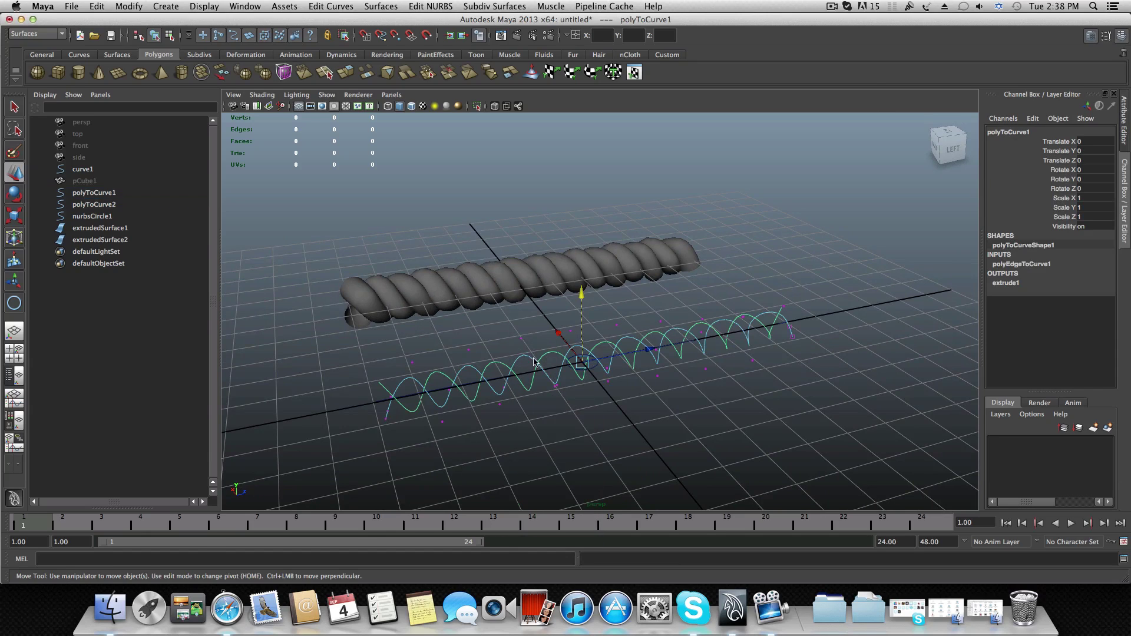
{"action": "left_click_drag", "start_coordinate": [516, 272], "coordinate": [514, 227]}
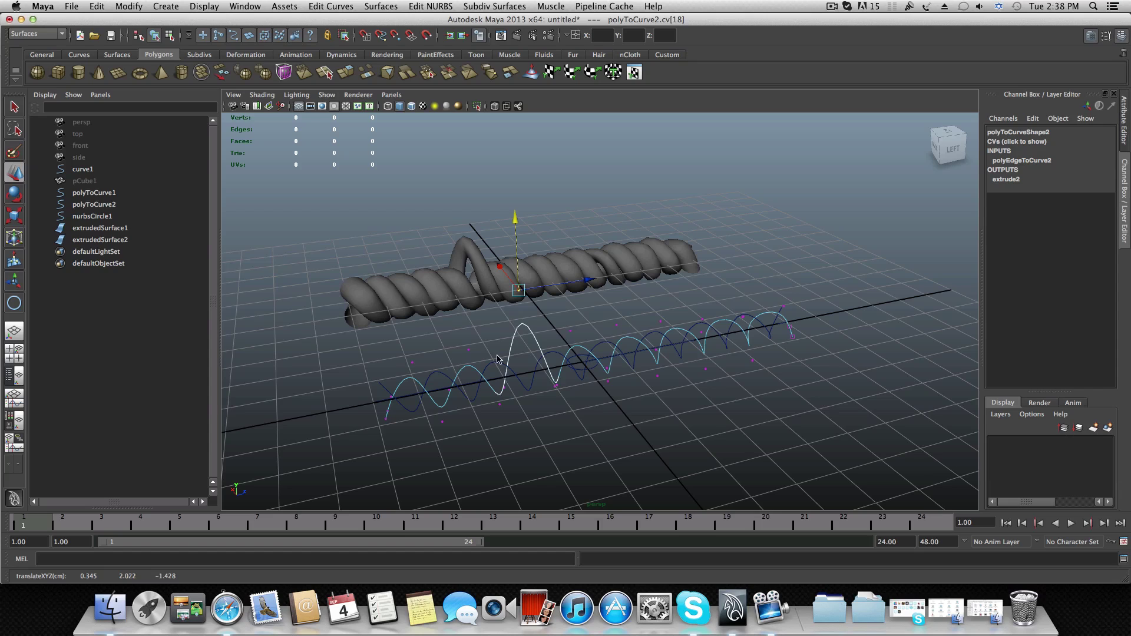
{"action": "key", "text": "ctrl+z"}
Duplicate both extruded tubes together and move the copies along X to about 8.579
{"action": "left_click_drag", "start_coordinate": [496, 371], "coordinate": [585, 368], "text": "alt"}
{"action": "right_click_drag", "start_coordinate": [585, 368], "coordinate": [473, 378], "text": "alt"}
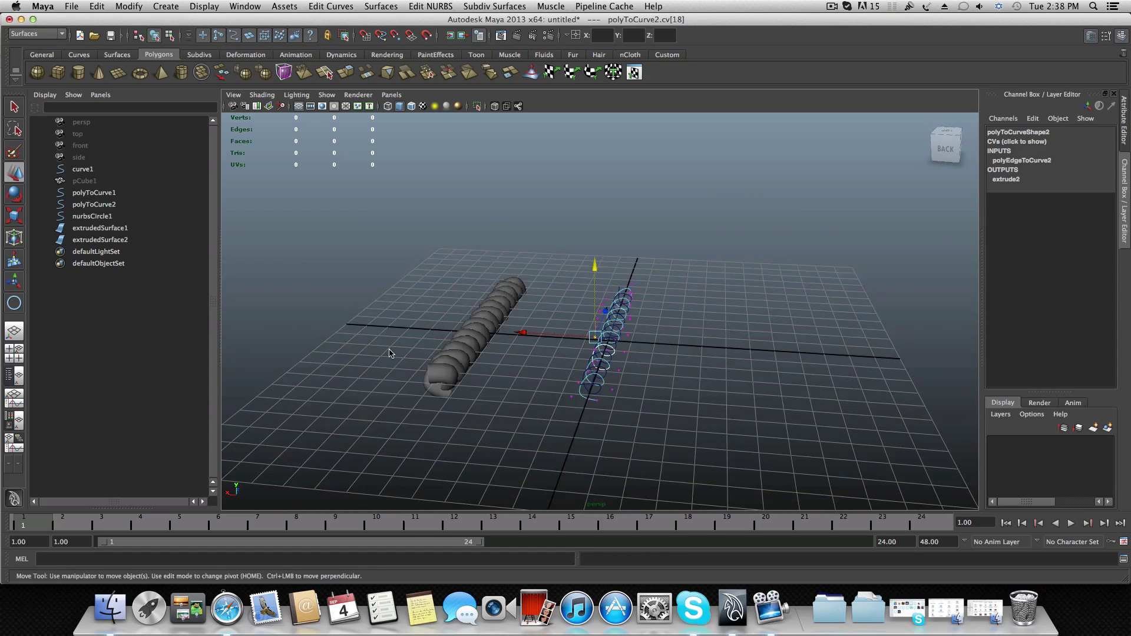
{"action": "left_click", "coordinate": [461, 358]}
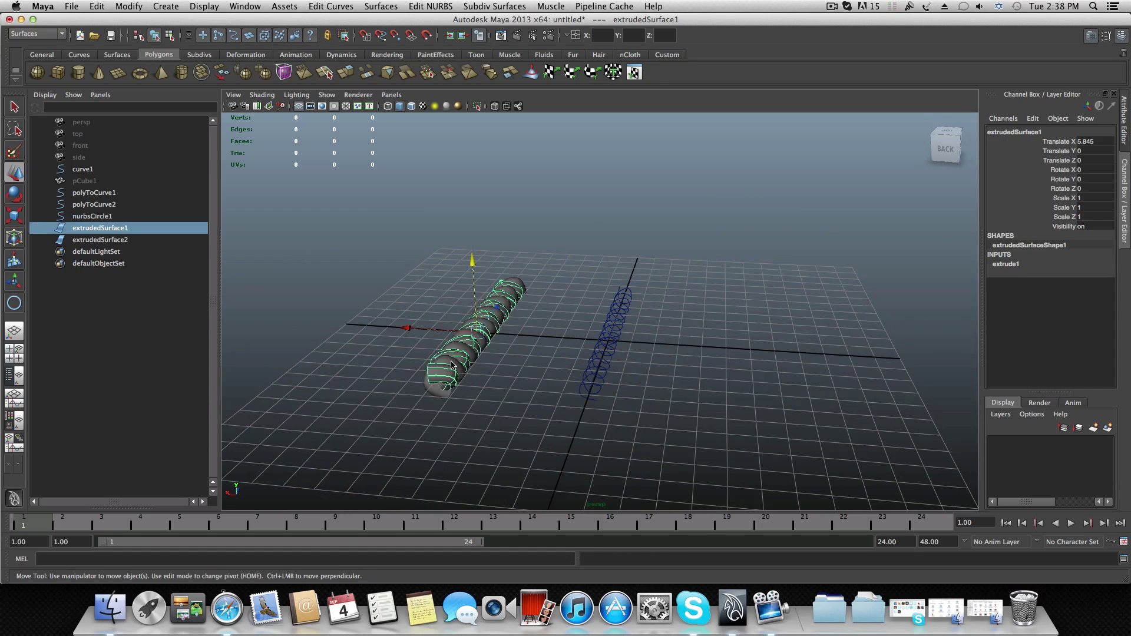
{"action": "left_click", "coordinate": [452, 364], "text": "shift"}
{"action": "left_click_drag", "start_coordinate": [480, 369], "coordinate": [514, 272], "text": "alt"}
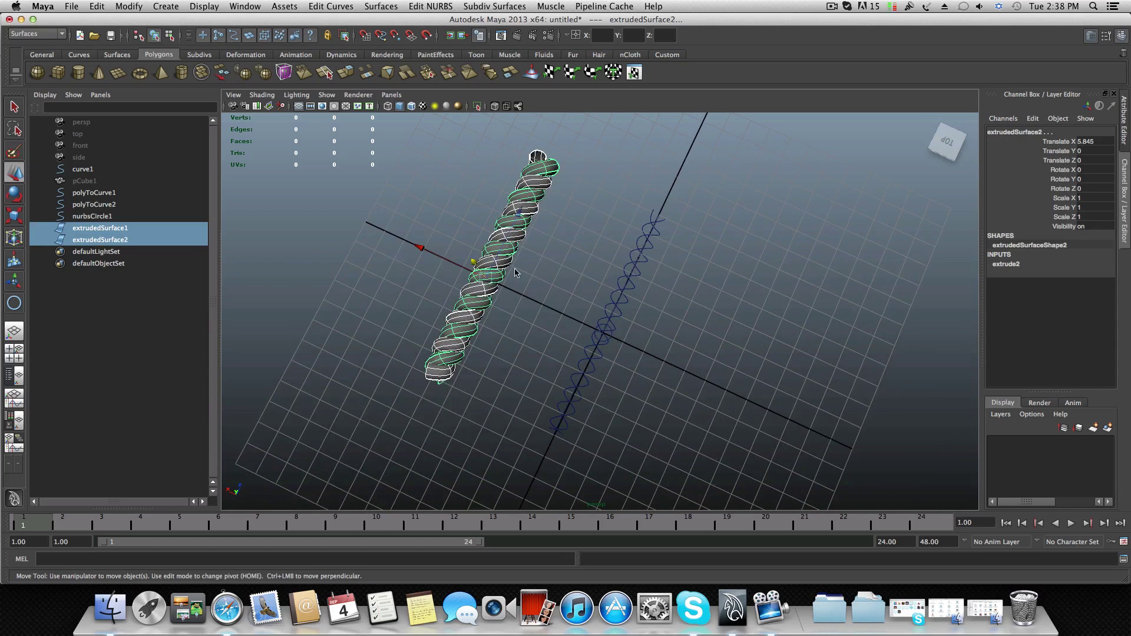
{"action": "key", "text": "ctrl+d"}
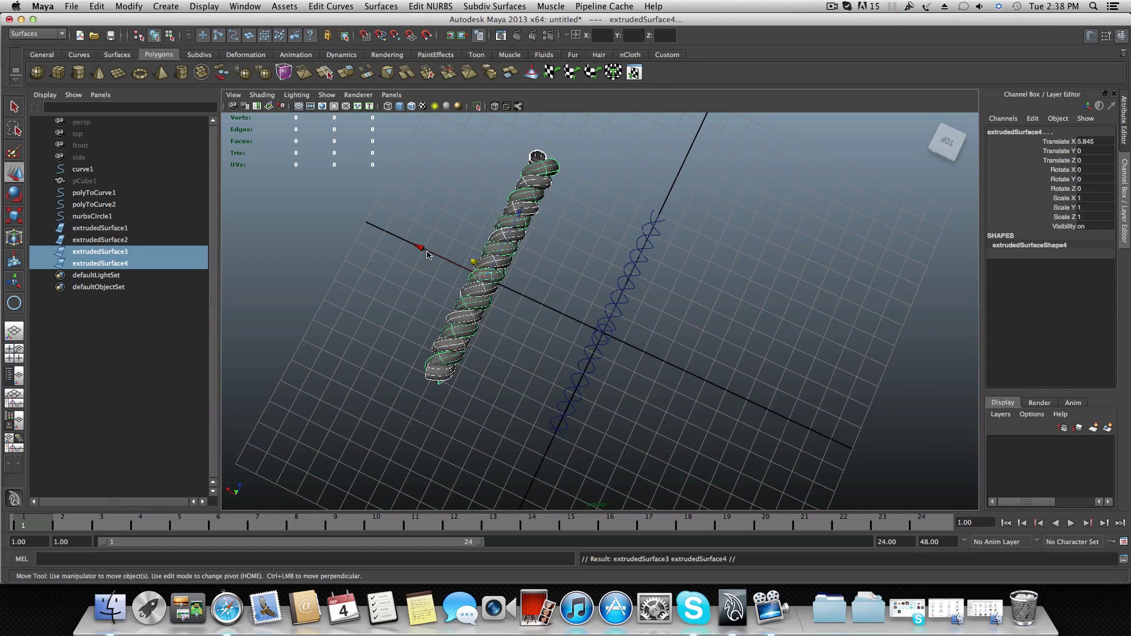
{"action": "left_click_drag", "start_coordinate": [429, 254], "coordinate": [377, 230]}
Delete the original tubes, the guide curves and the profile circle, keeping only the duplicated twisted pair
{"action": "left_click_drag", "start_coordinate": [509, 184], "coordinate": [667, 356]}
{"action": "key", "text": "Delete"}
{"action": "left_click", "coordinate": [426, 373]}
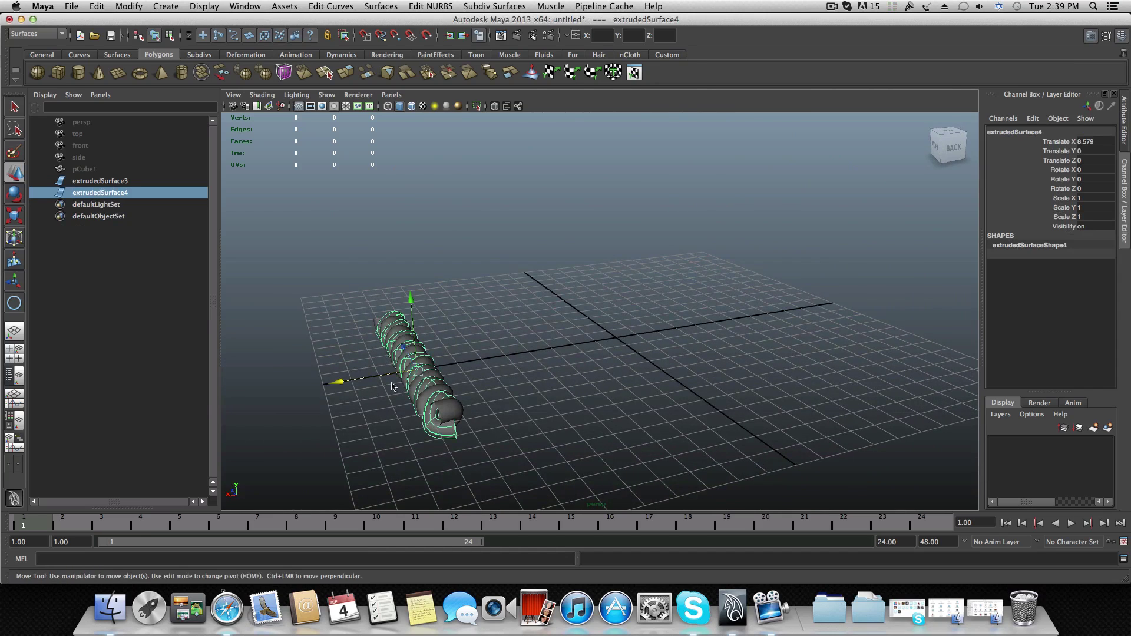
{"action": "left_click", "coordinate": [436, 419]}
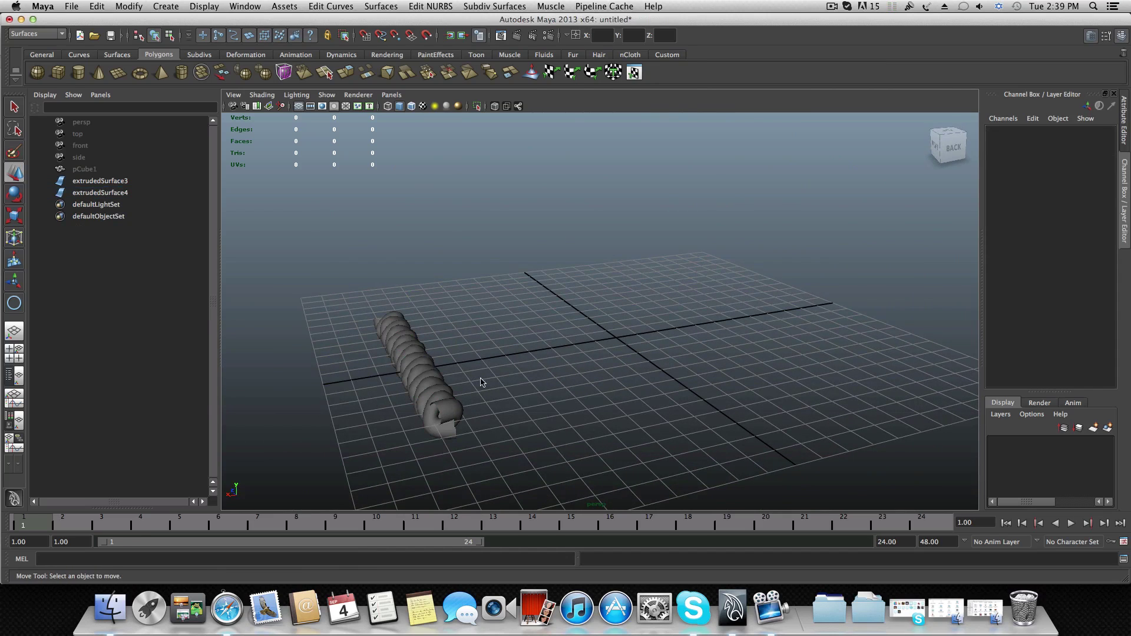
{"action": "left_click_drag", "start_coordinate": [481, 382], "coordinate": [462, 379], "text": "alt"}
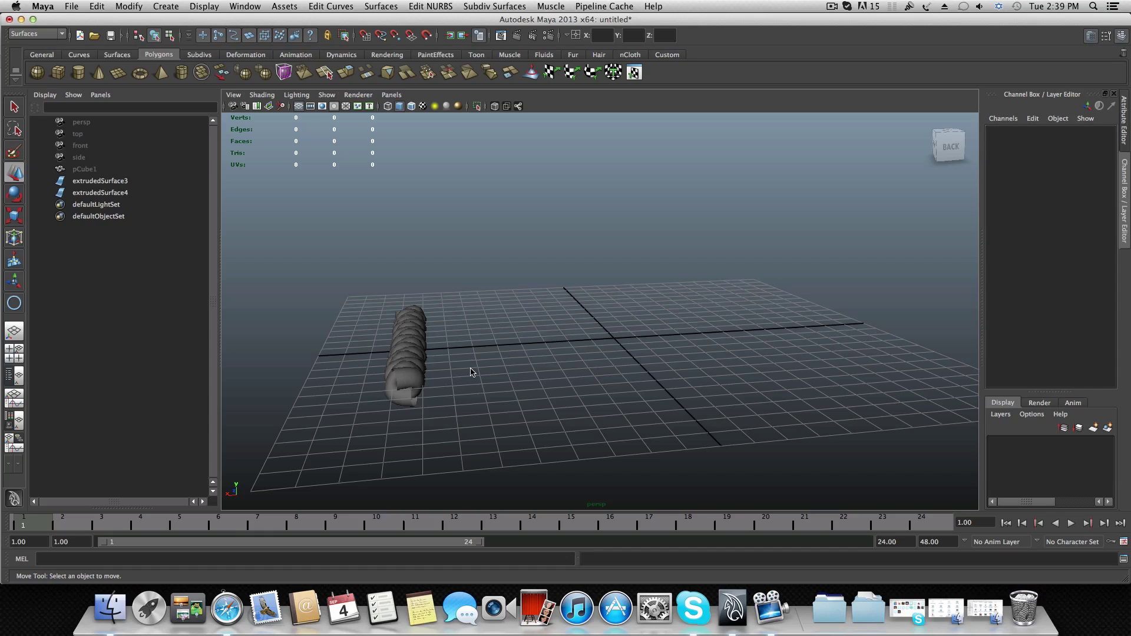